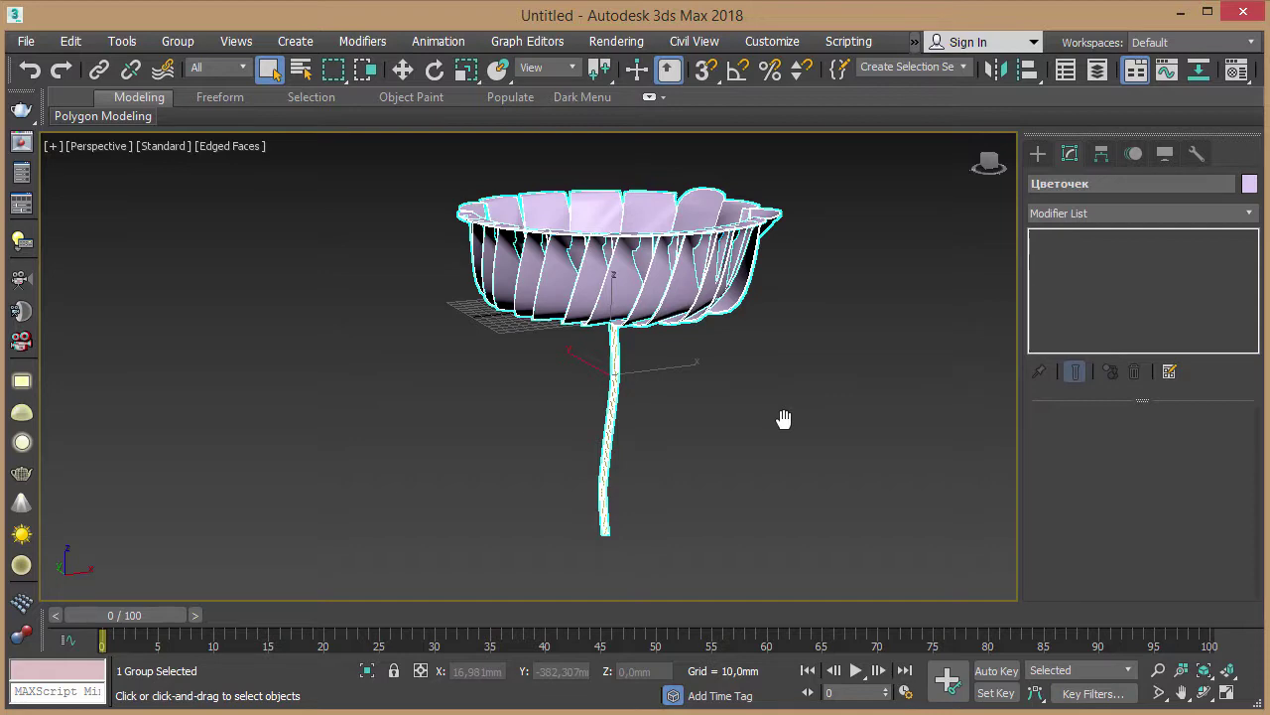
Step: View the Цветочек flower group from the Left in wireframe, panned and zoomed to frame it
{"action": "key", "text": "l"}
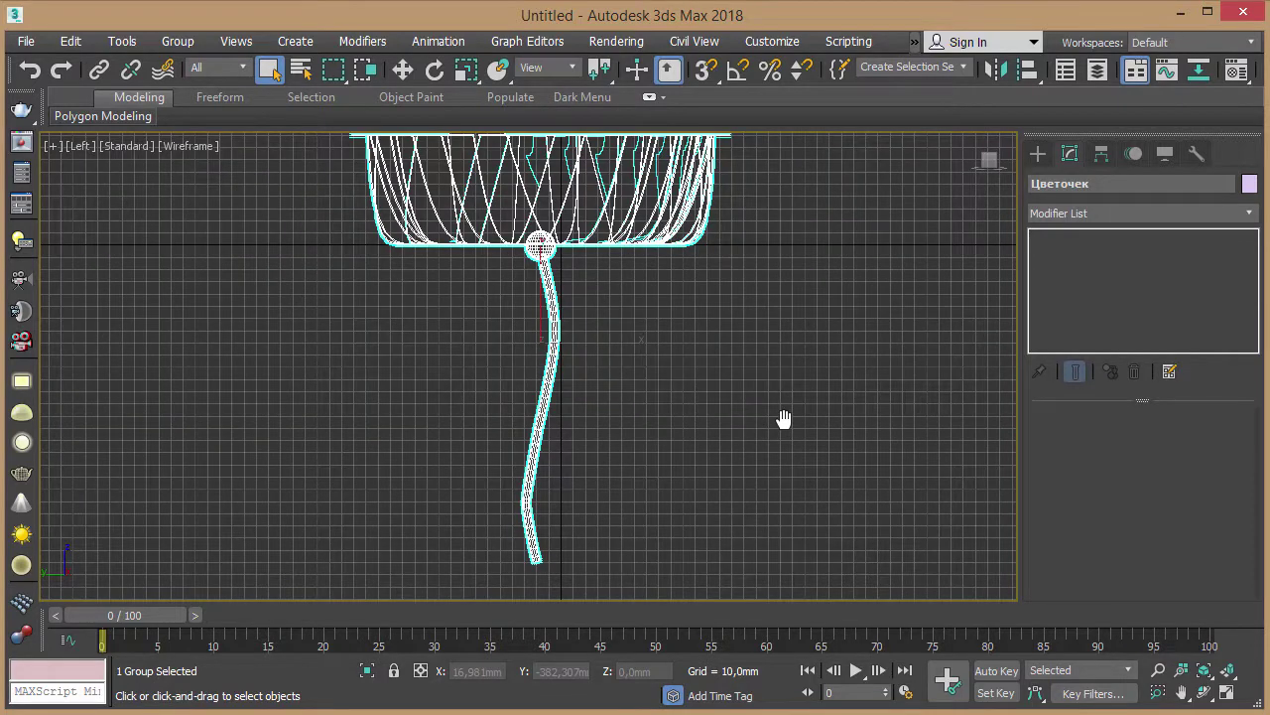
{"action": "mouse_move", "coordinate": [785, 317]}
{"action": "middle_mouse_down"}
{"action": "mouse_move", "coordinate": [698, 328]}
{"action": "mouse_move", "coordinate": [633, 294]}
{"action": "middle_mouse_up"}
{"action": "scroll", "coordinate": [689, 303], "scroll_direction": "down", "scroll_amount": 2}
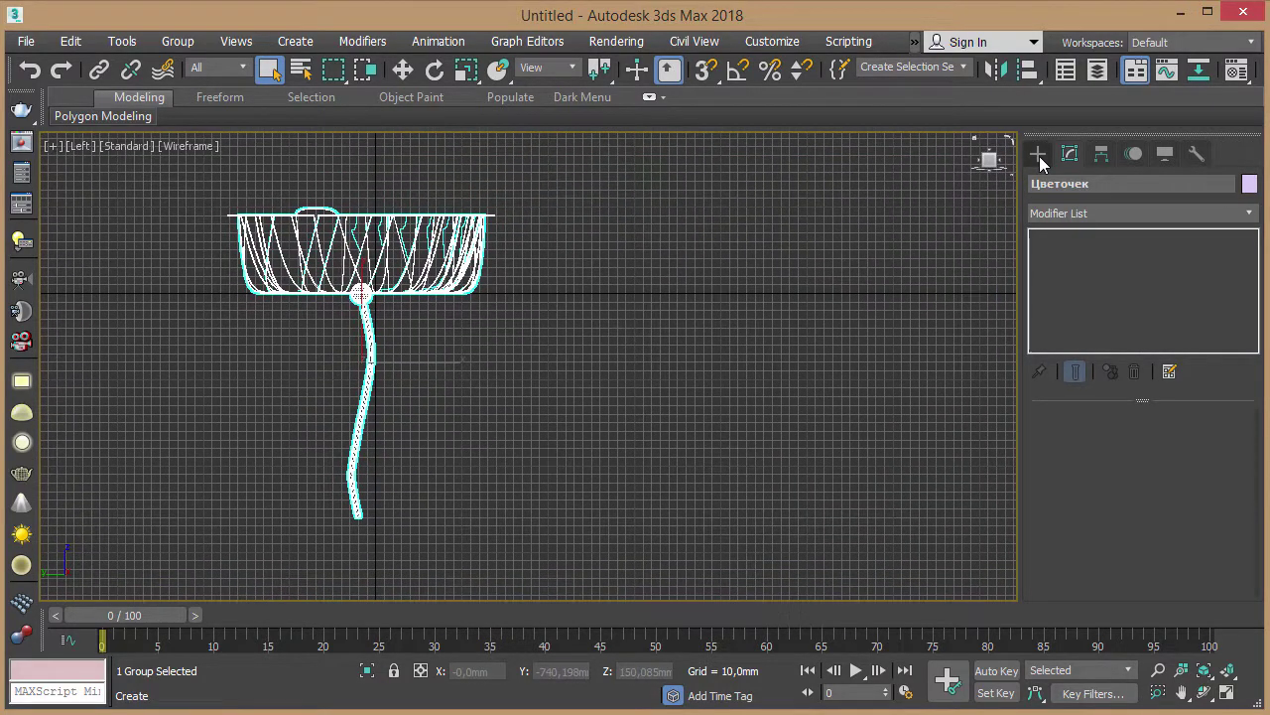
Step: Pick the Line spline tool and make room in the Left view beside the flower
{"action": "left_click", "coordinate": [1039, 156]}
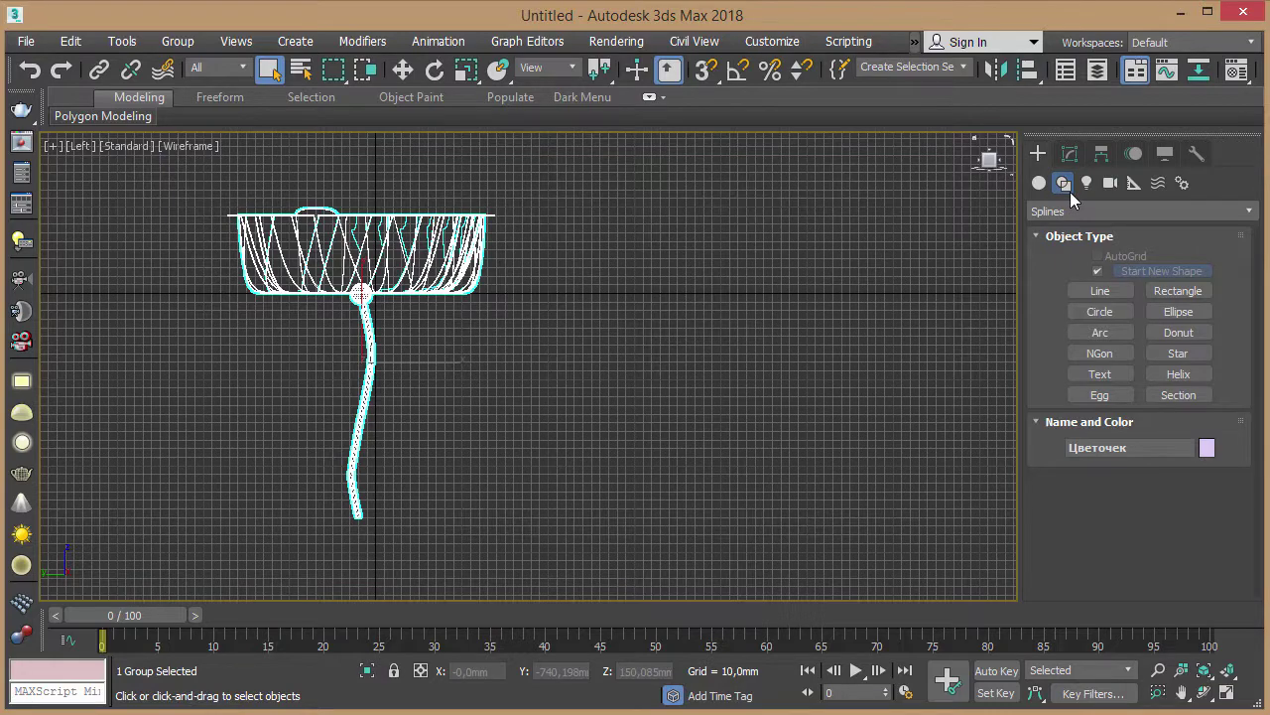
{"action": "middle_click_drag", "start_coordinate": [754, 320], "coordinate": [507, 280]}
{"action": "scroll", "coordinate": [674, 294], "scroll_direction": "down", "scroll_amount": 2}
{"action": "scroll", "coordinate": [722, 286], "scroll_direction": "down", "scroll_amount": 1}
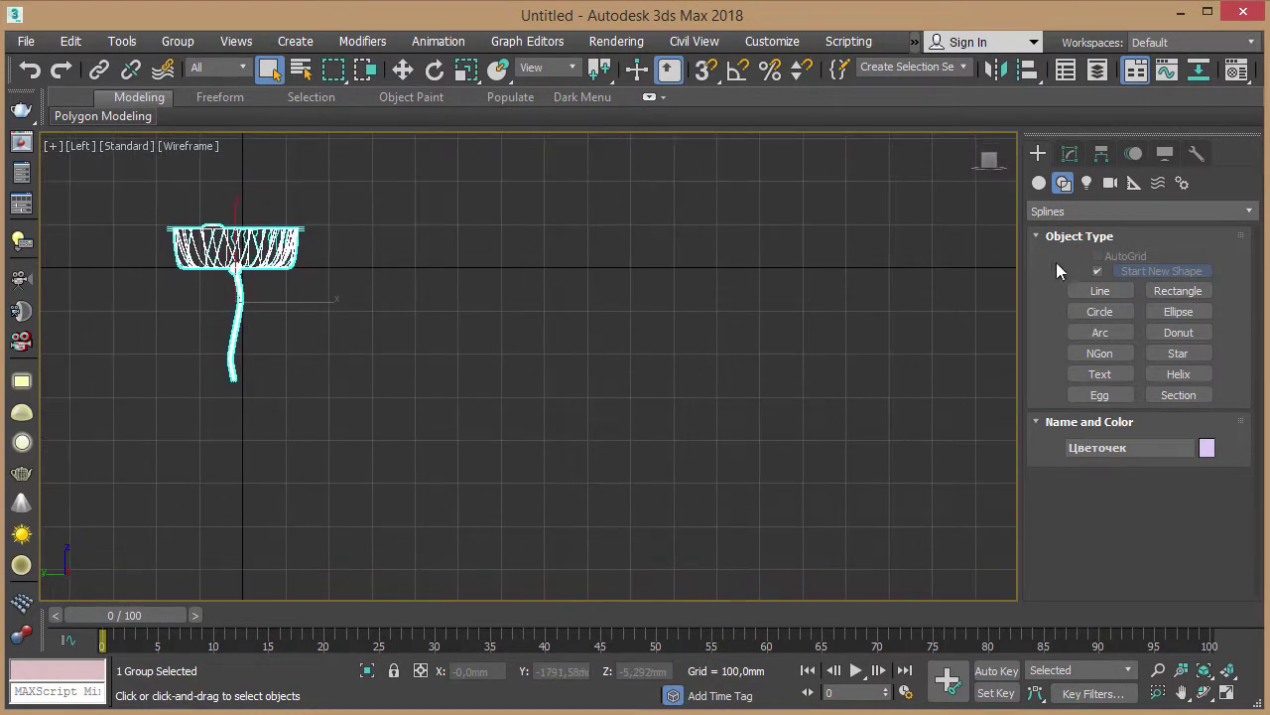
{"action": "left_click", "coordinate": [1100, 291]}
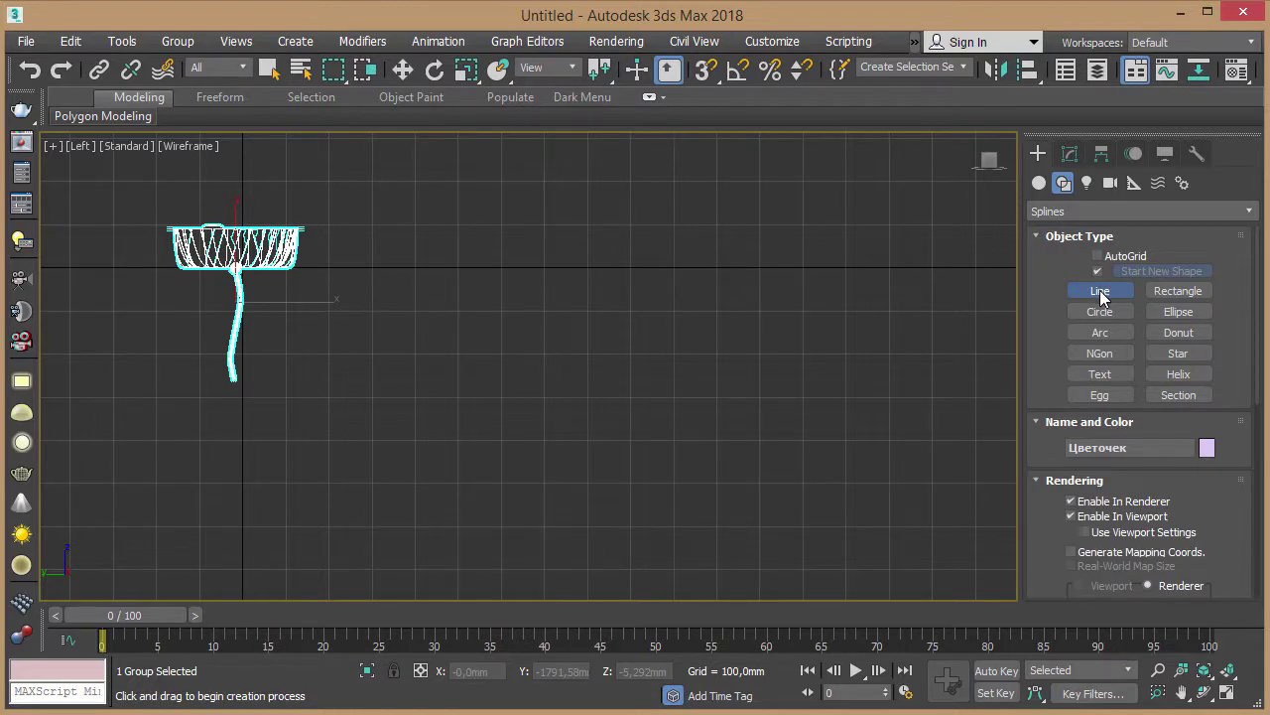
{"action": "middle_click_drag", "start_coordinate": [627, 394], "coordinate": [621, 344]}
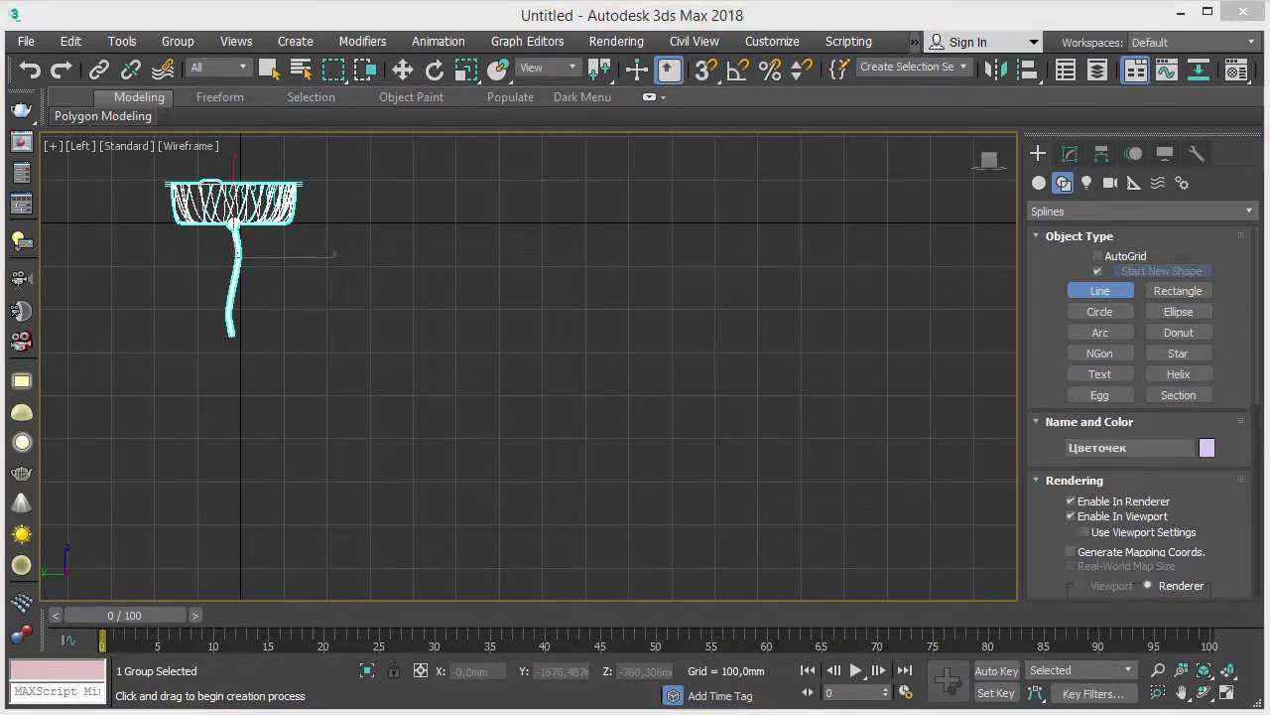
Step: Draw a six-point wavy vase half-profile from top rim to base right of the flower
{"action": "left_click", "coordinate": [660, 200]}
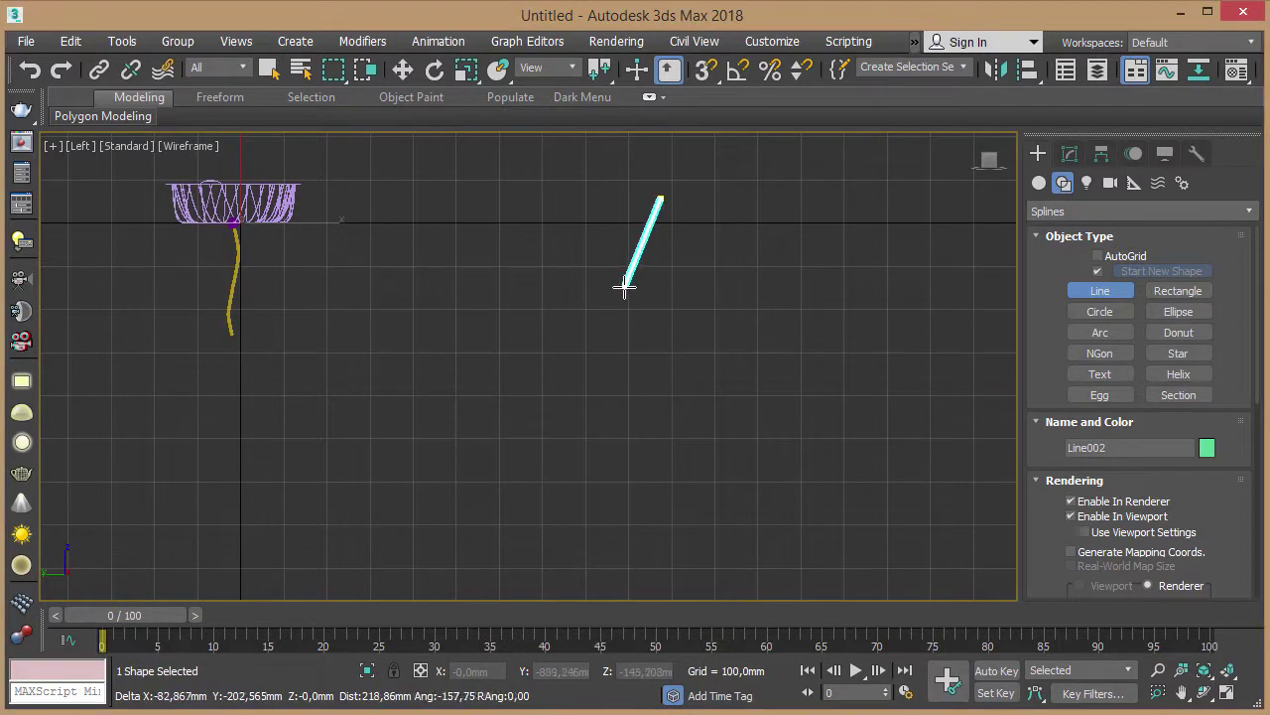
{"action": "left_click", "coordinate": [623, 294]}
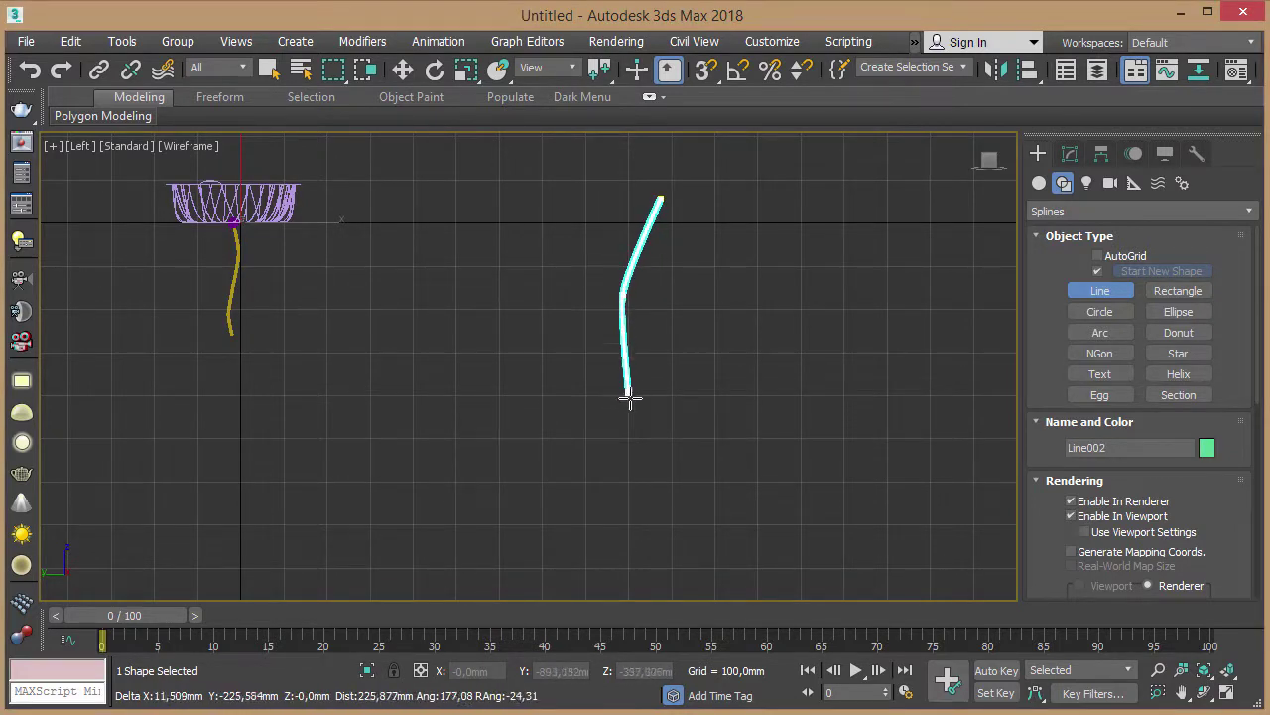
{"action": "left_click", "coordinate": [646, 460]}
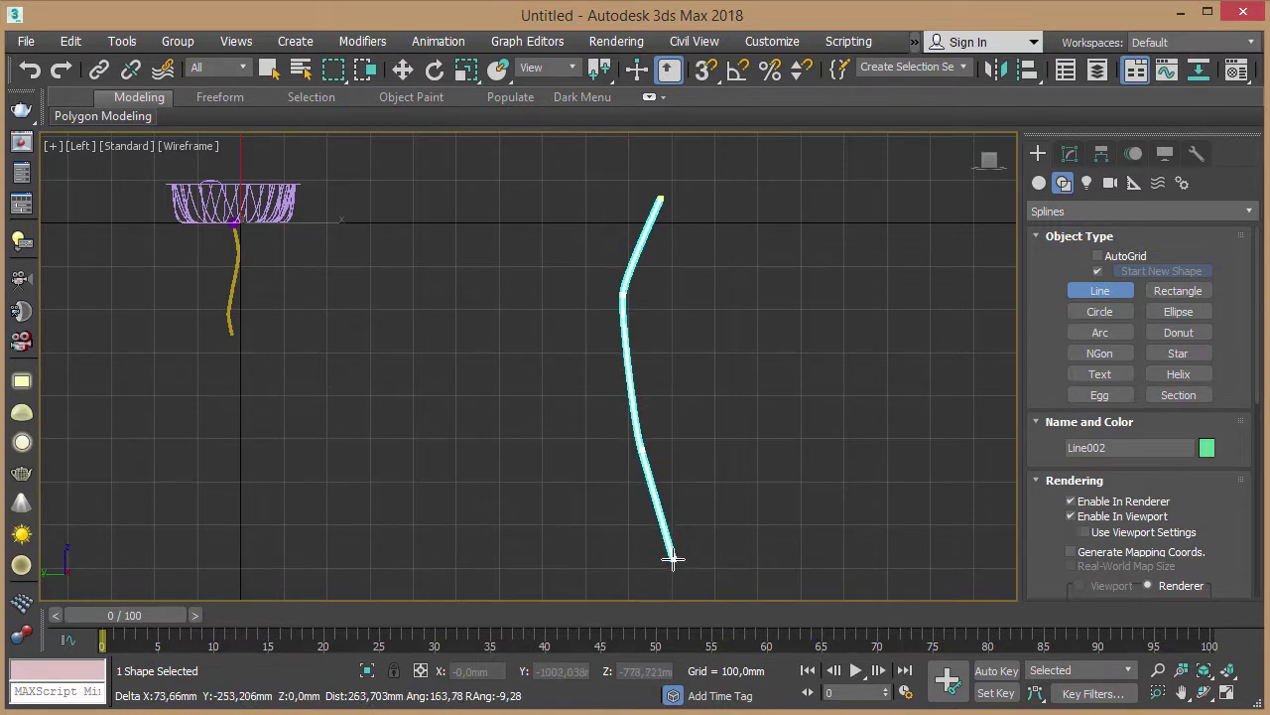
{"action": "middle_click_drag", "start_coordinate": [672, 559], "coordinate": [698, 488]}
{"action": "left_click", "coordinate": [702, 486]}
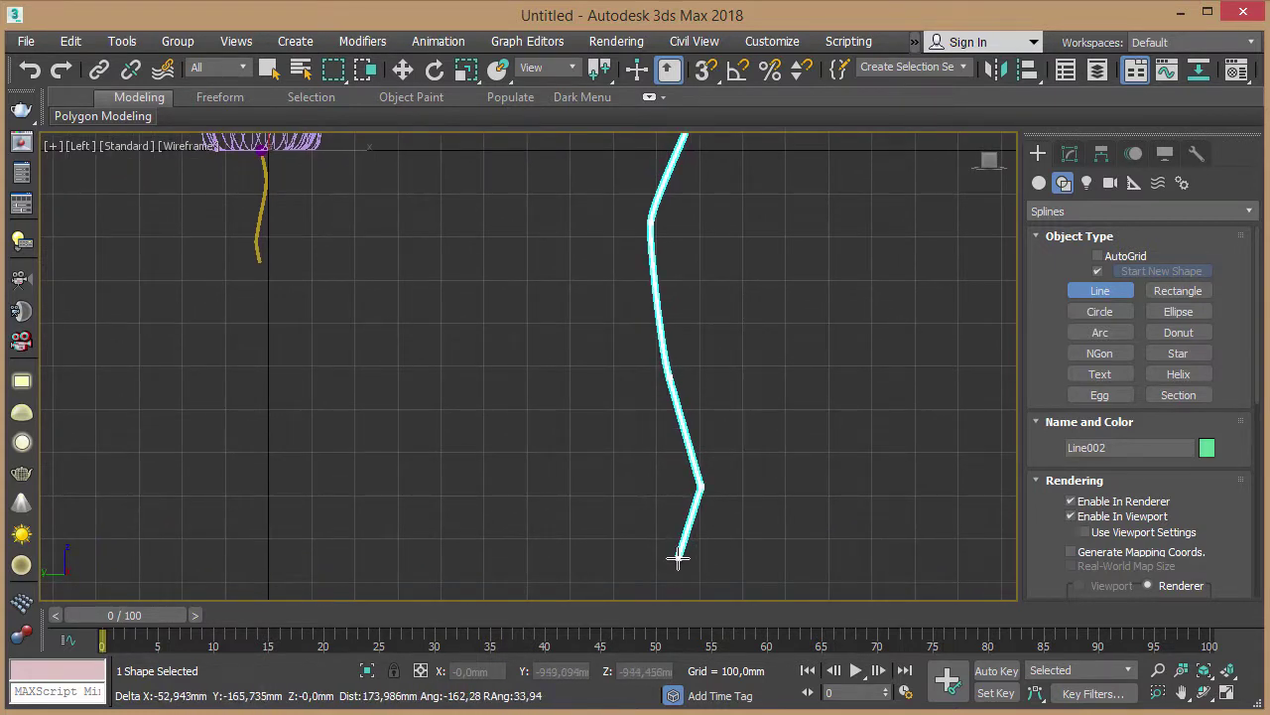
{"action": "left_click", "coordinate": [655, 581]}
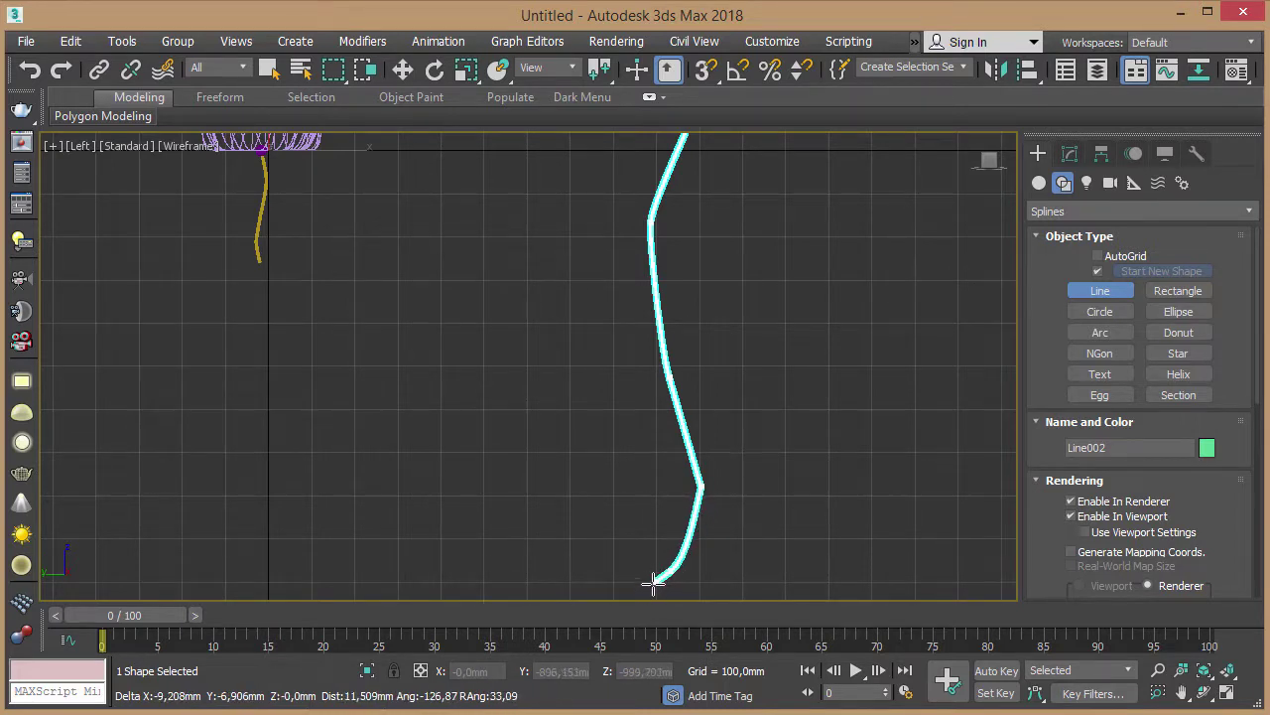
{"action": "left_click", "coordinate": [618, 594]}
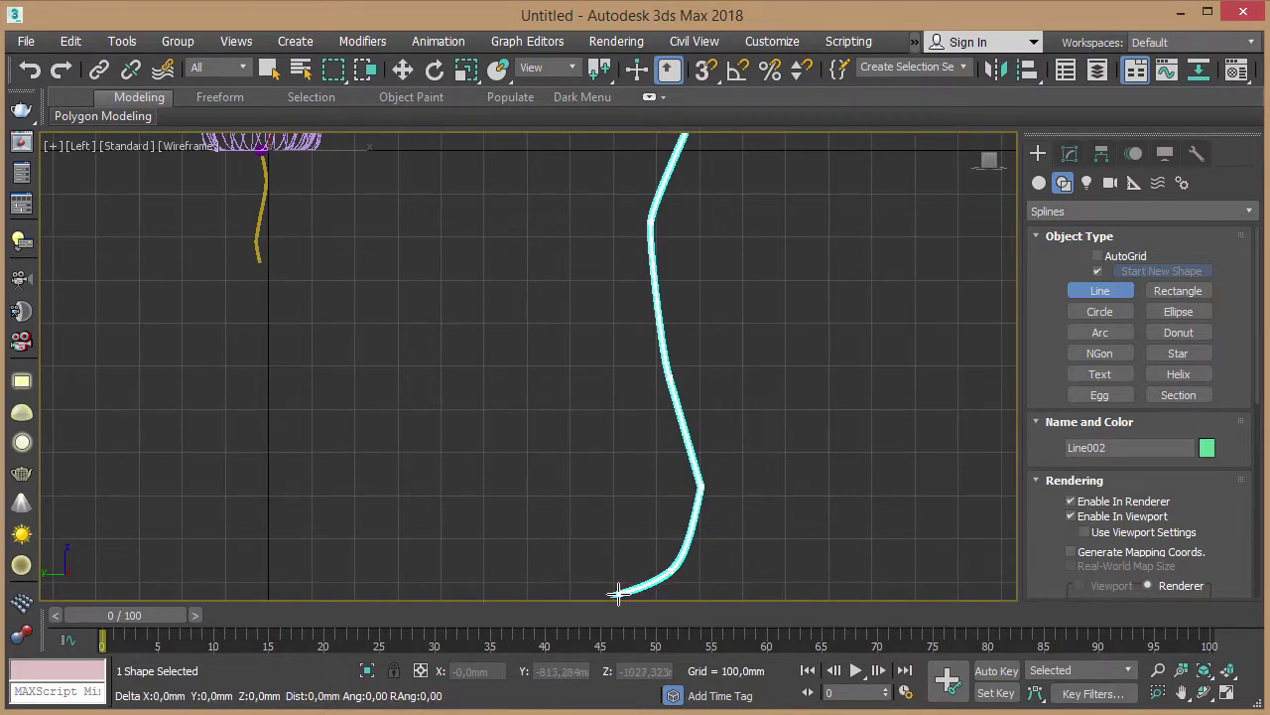
{"action": "right_click", "coordinate": [588, 454]}
{"action": "scroll", "coordinate": [817, 235], "scroll_direction": "down", "scroll_amount": 1}
{"action": "scroll", "coordinate": [768, 269], "scroll_direction": "down", "scroll_amount": 1}
{"action": "scroll", "coordinate": [780, 261], "scroll_direction": "down", "scroll_amount": 2}
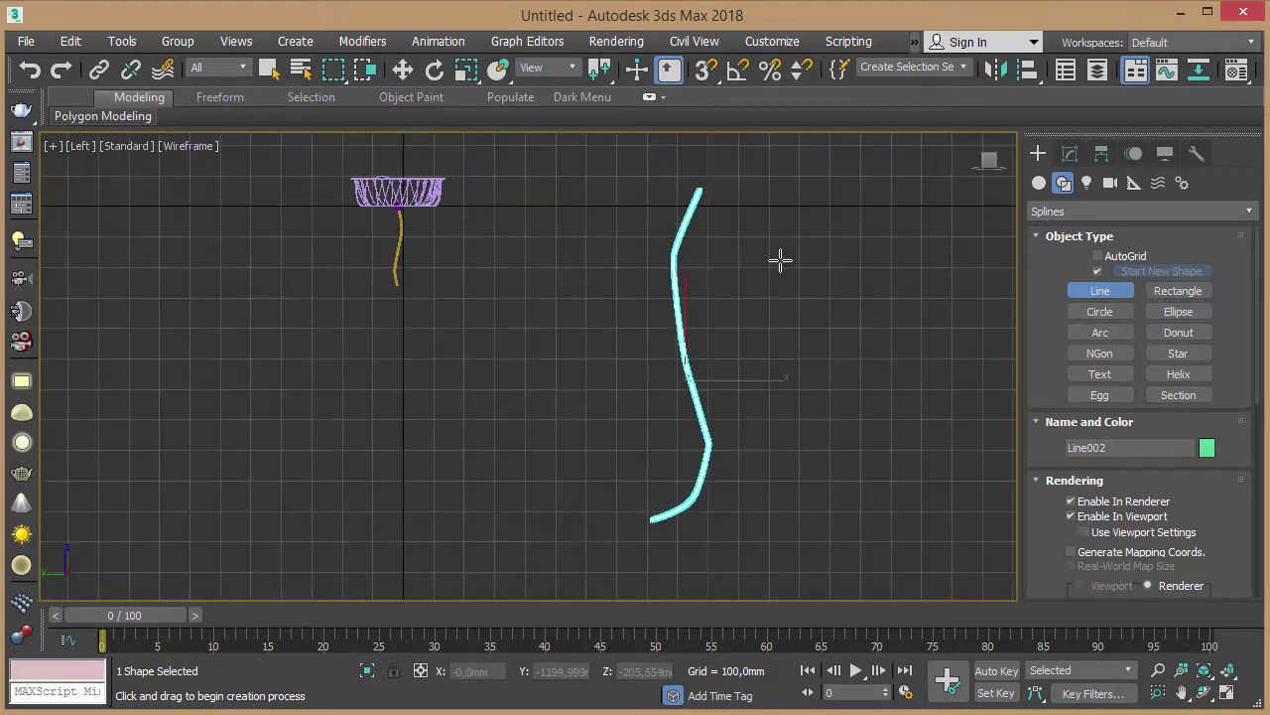
{"action": "middle_click_drag", "start_coordinate": [780, 260], "coordinate": [684, 261]}
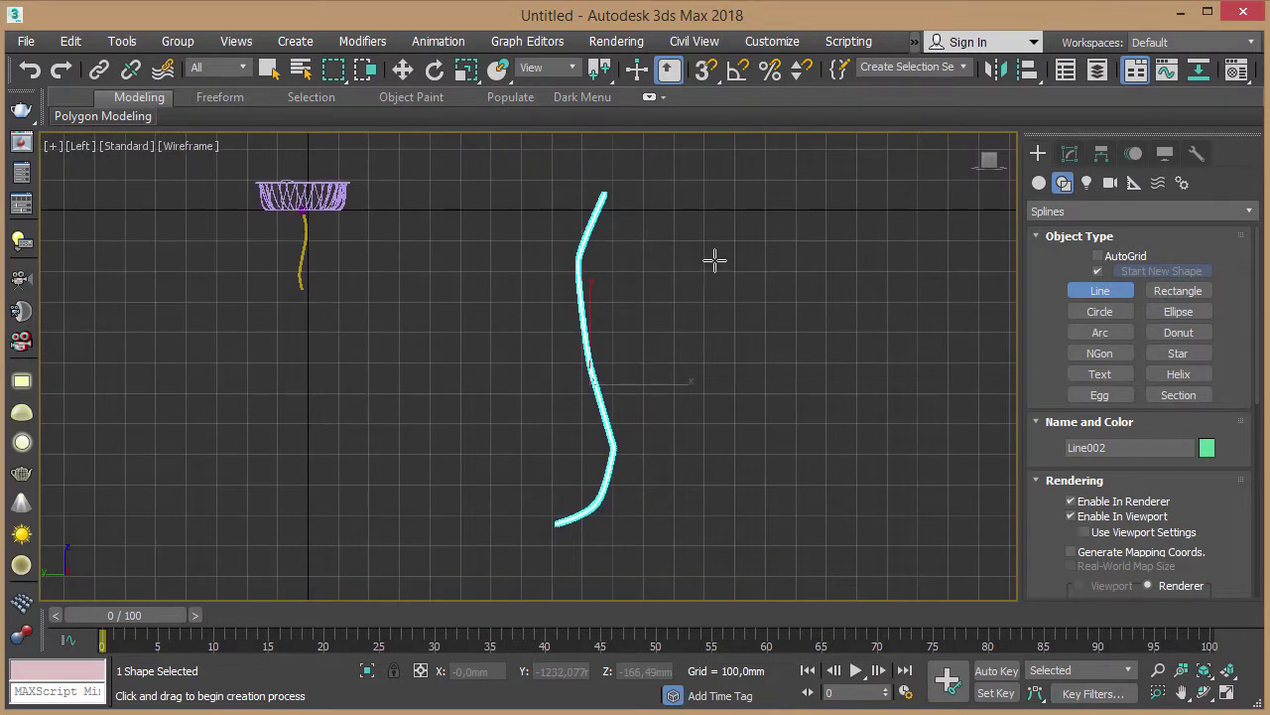
{"action": "left_click", "coordinate": [1076, 149]}
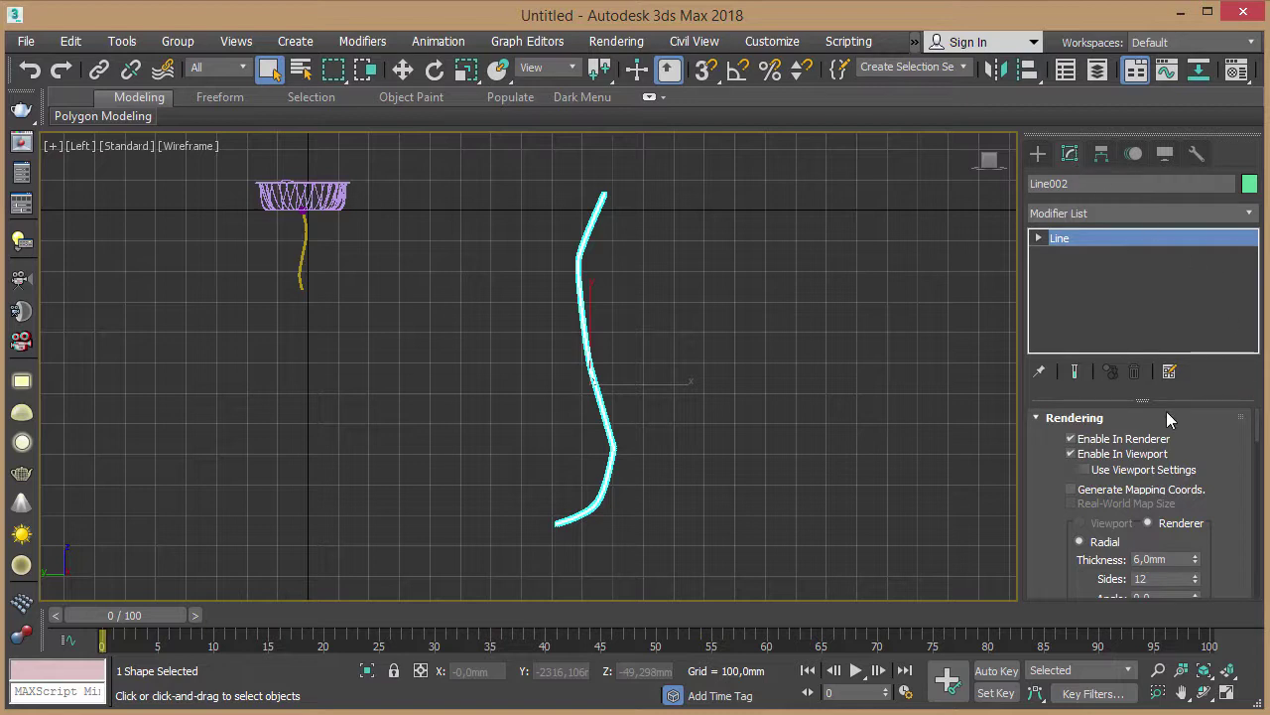
Step: Turn off Enable In Viewport/Renderer so Line002 shows as a thin line
{"action": "left_click", "coordinate": [1071, 453]}
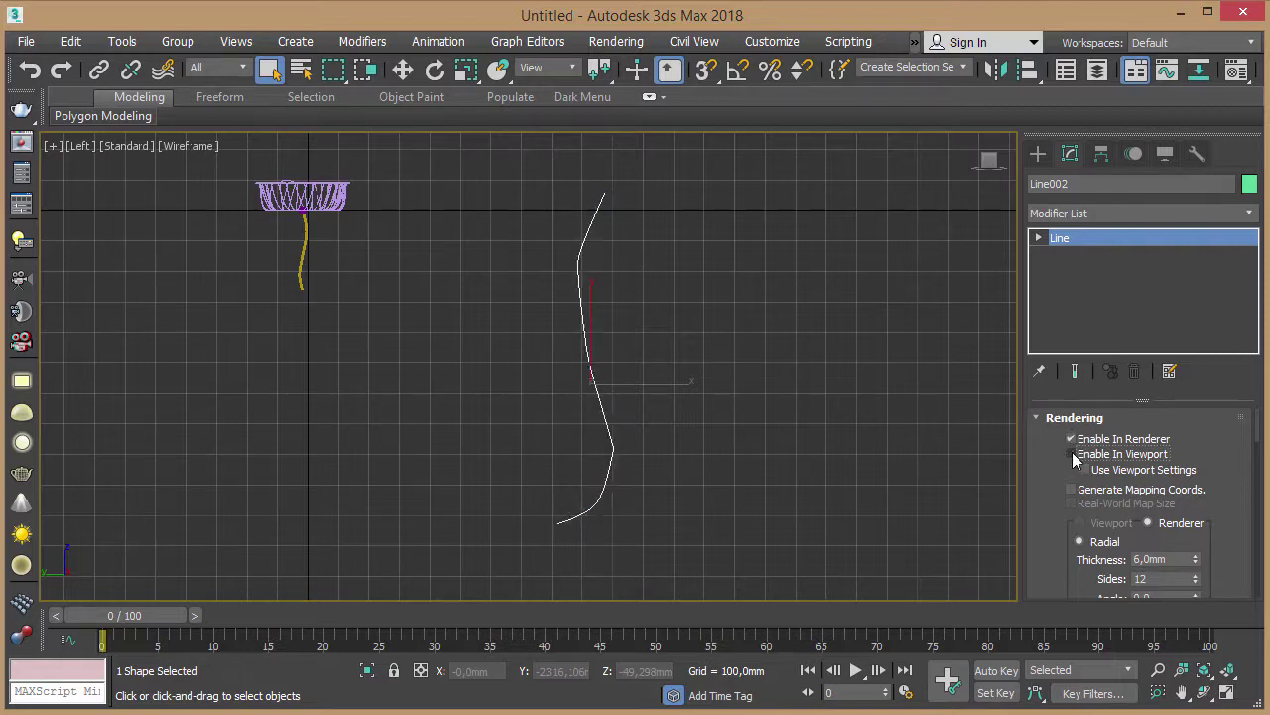
{"action": "left_click", "coordinate": [1071, 438]}
{"action": "left_click", "coordinate": [1042, 417]}
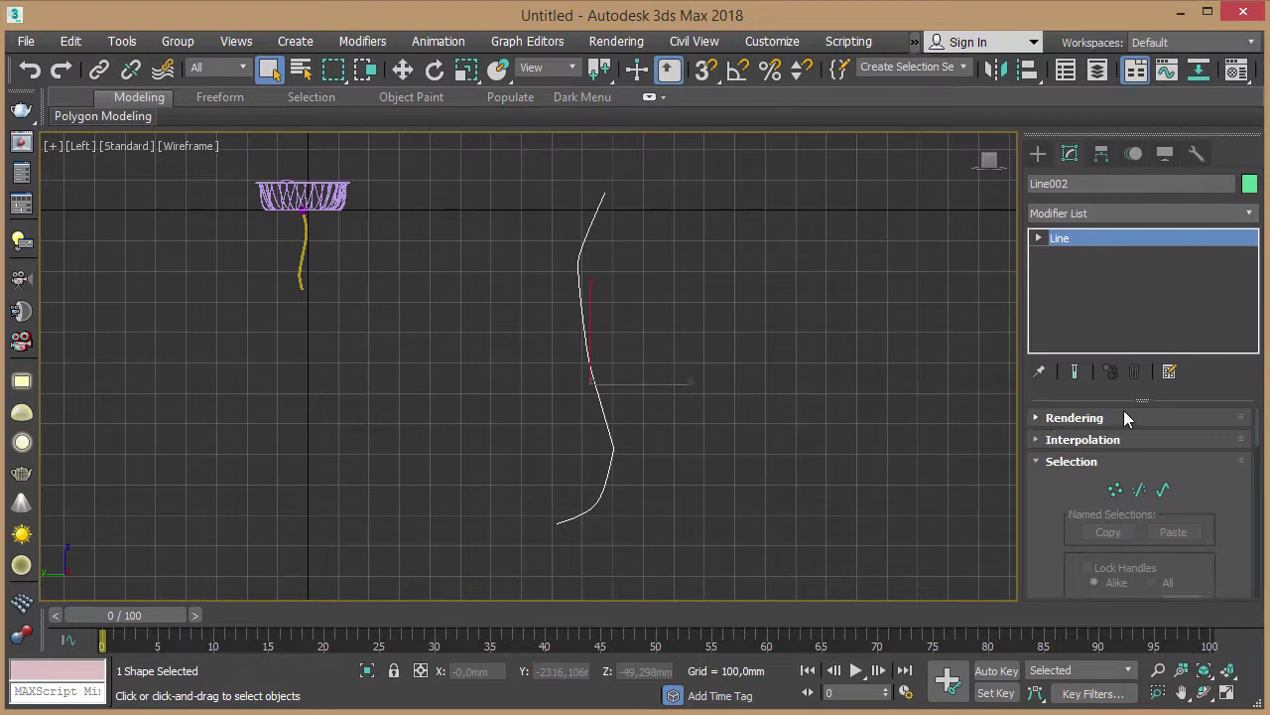
{"action": "mouse_move", "coordinate": [687, 325]}
{"action": "middle_mouse_down"}
{"action": "mouse_move", "coordinate": [703, 329]}
{"action": "mouse_move", "coordinate": [695, 303]}
{"action": "middle_mouse_up"}
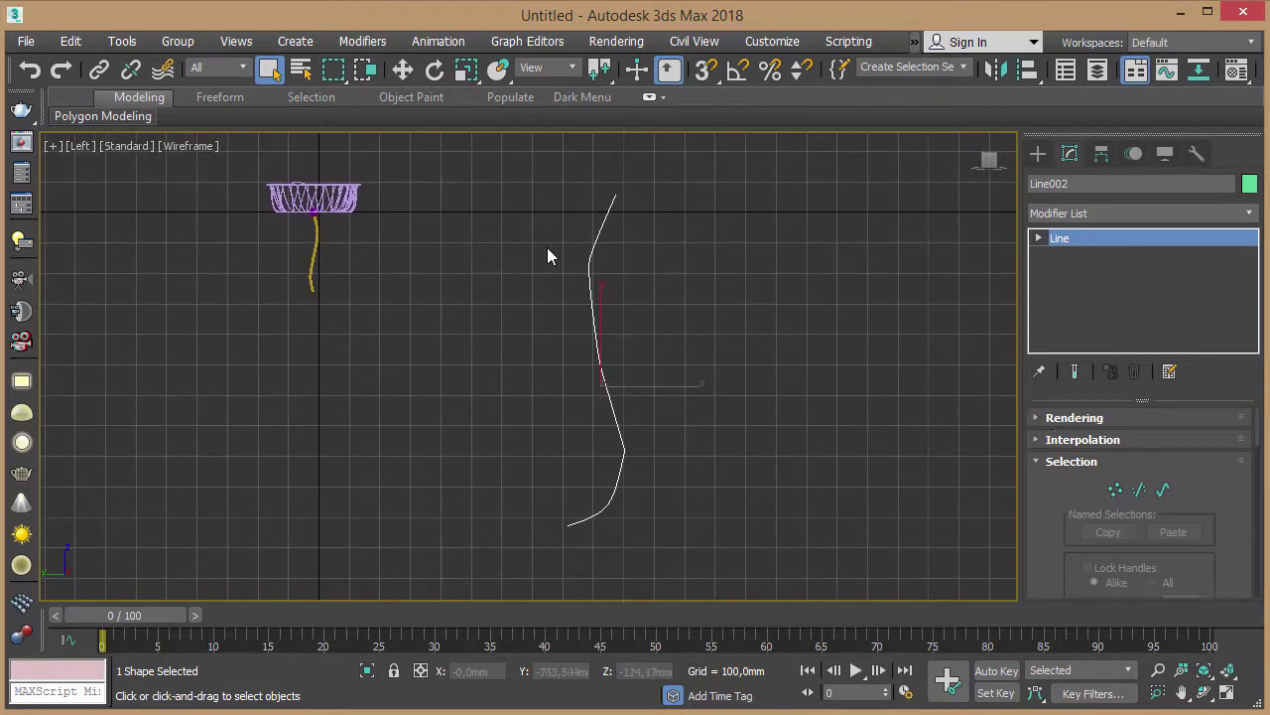
Step: In Vertex mode, move the profile's upper bend vertex slightly down and left
{"action": "left_click_drag", "start_coordinate": [551, 243], "coordinate": [646, 332]}
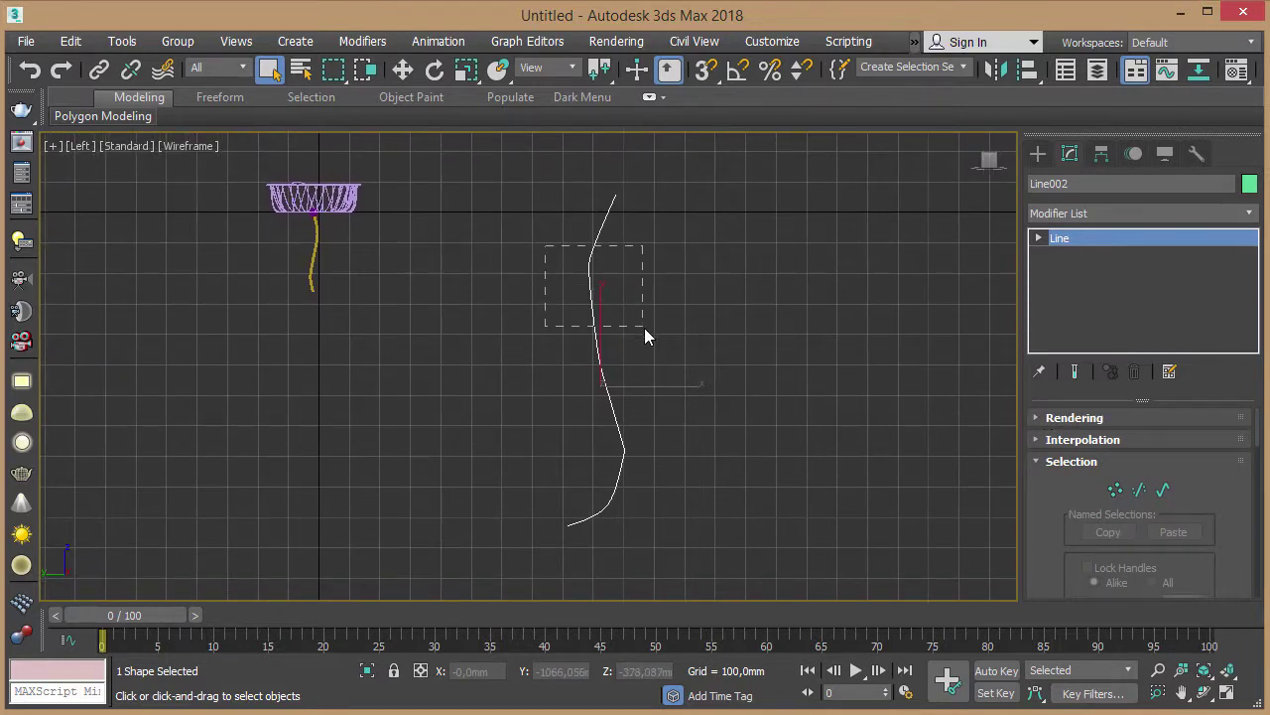
{"action": "left_click", "coordinate": [1115, 490]}
{"action": "mouse_move", "coordinate": [549, 242]}
{"action": "left_mouse_down"}
{"action": "mouse_move", "coordinate": [650, 325]}
{"action": "mouse_move", "coordinate": [642, 314]}
{"action": "left_mouse_up"}
{"action": "key", "text": "w"}
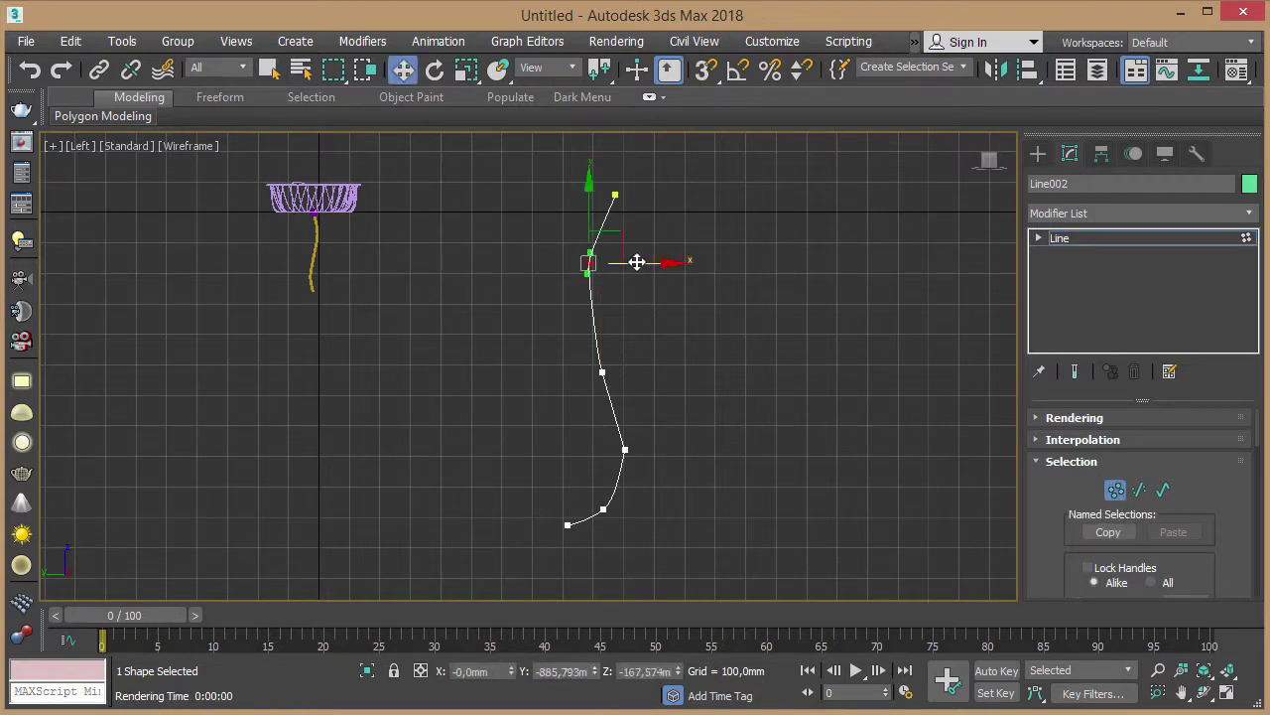
{"action": "left_click_drag", "start_coordinate": [643, 261], "coordinate": [630, 277]}
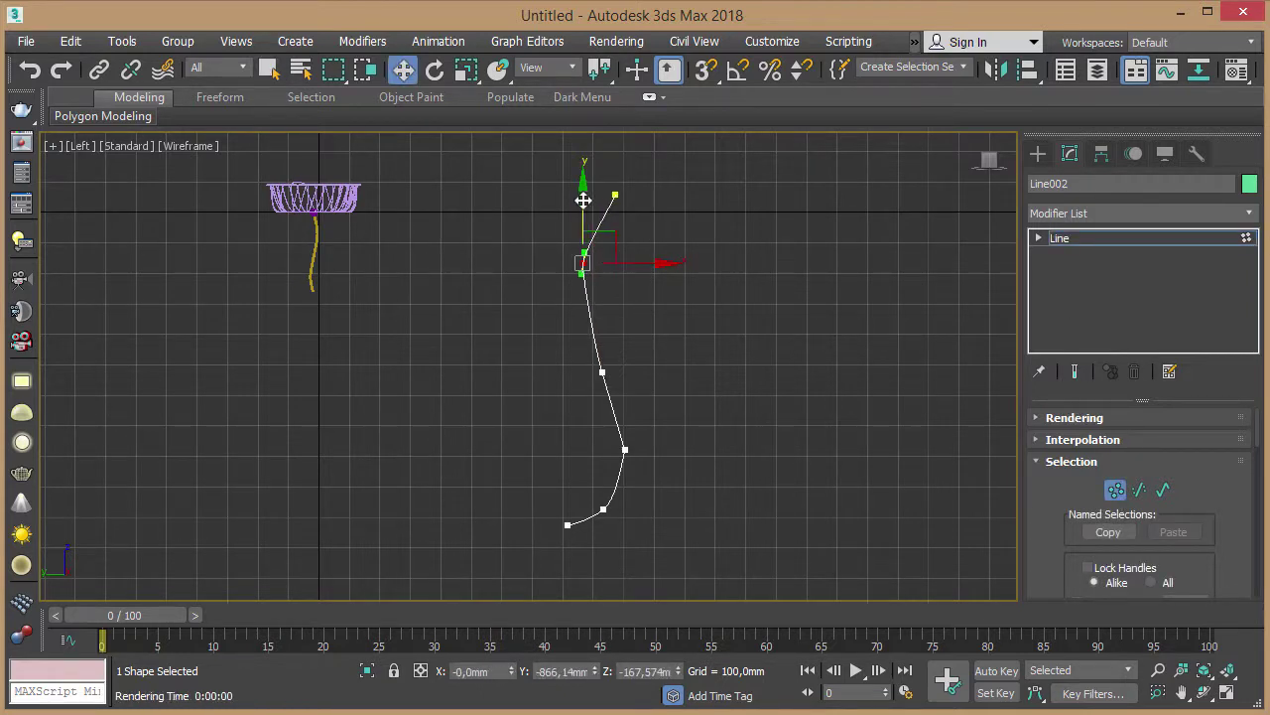
{"action": "left_click_drag", "start_coordinate": [583, 195], "coordinate": [594, 214]}
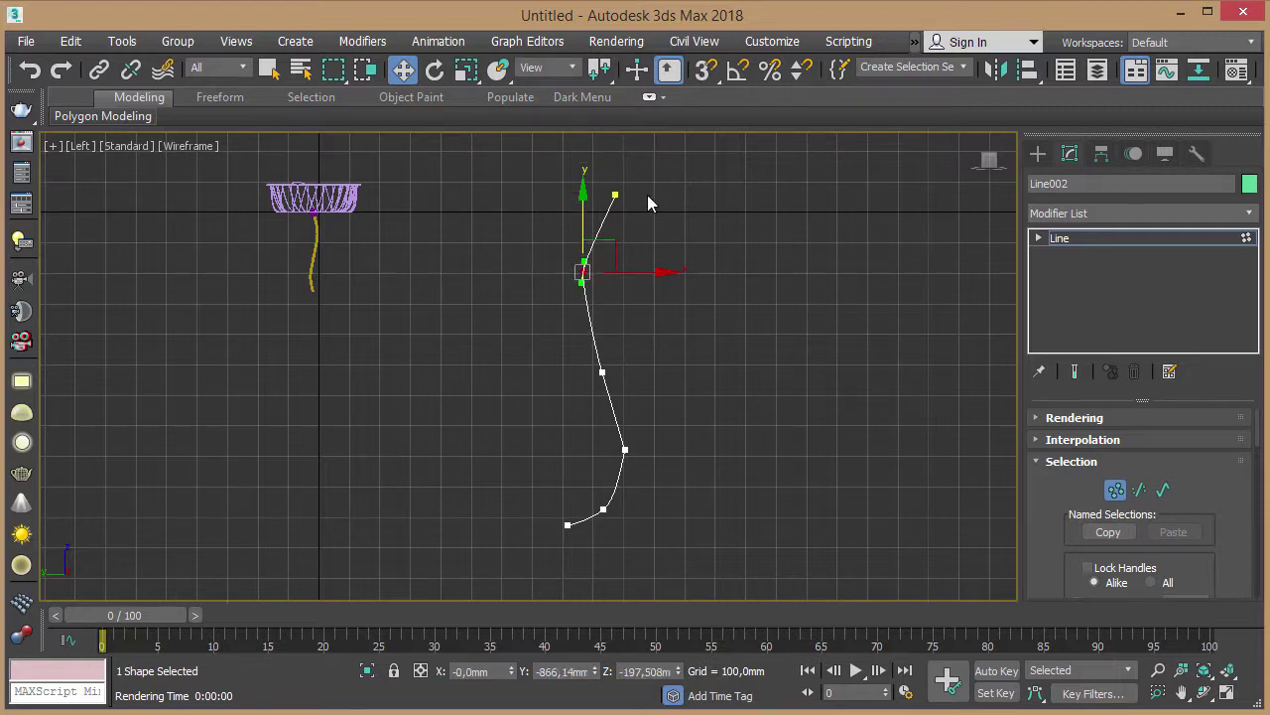
Step: Select the bottom end vertex of the vase profile
{"action": "mouse_move", "coordinate": [751, 402]}
{"action": "middle_mouse_down"}
{"action": "mouse_move", "coordinate": [757, 381]}
{"action": "mouse_move", "coordinate": [756, 399]}
{"action": "middle_mouse_up"}
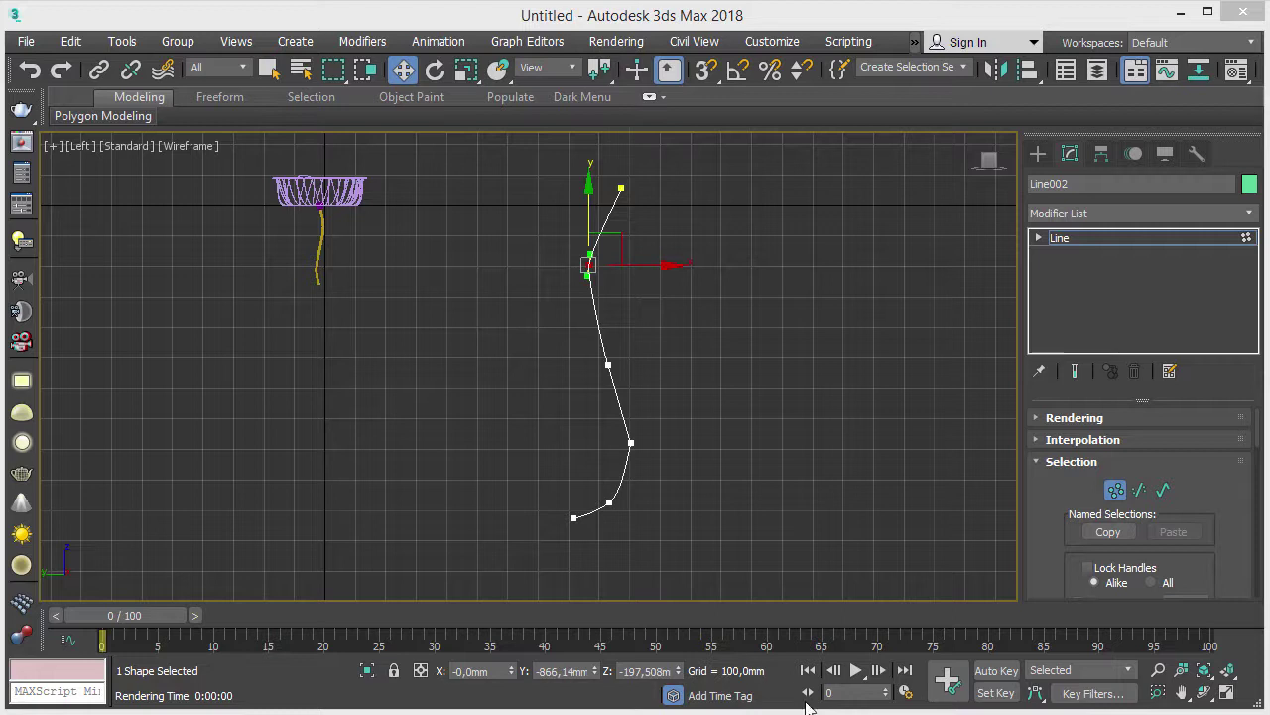
{"action": "left_click_drag", "start_coordinate": [519, 478], "coordinate": [611, 575]}
{"action": "left_click", "coordinate": [611, 575]}
{"action": "left_click_drag", "start_coordinate": [518, 512], "coordinate": [587, 579]}
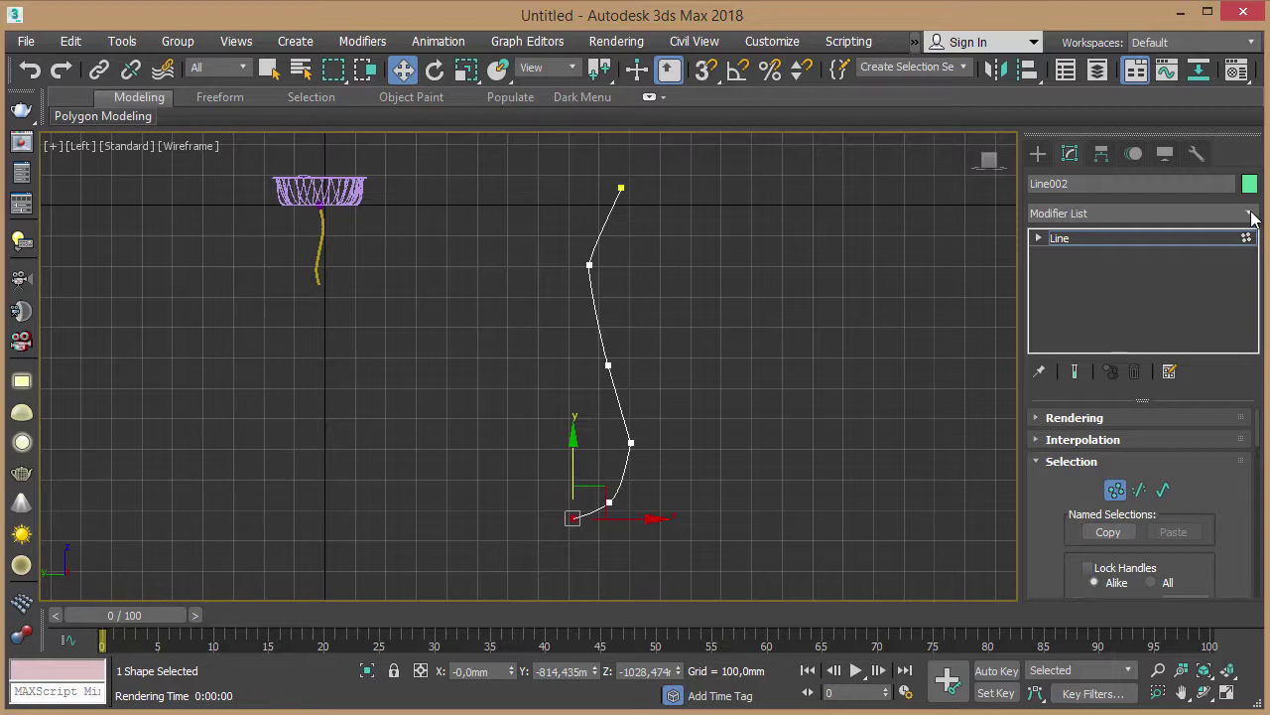
Step: Apply a Lathe modifier to spin the profile into a vase
{"action": "left_click", "coordinate": [1252, 215]}
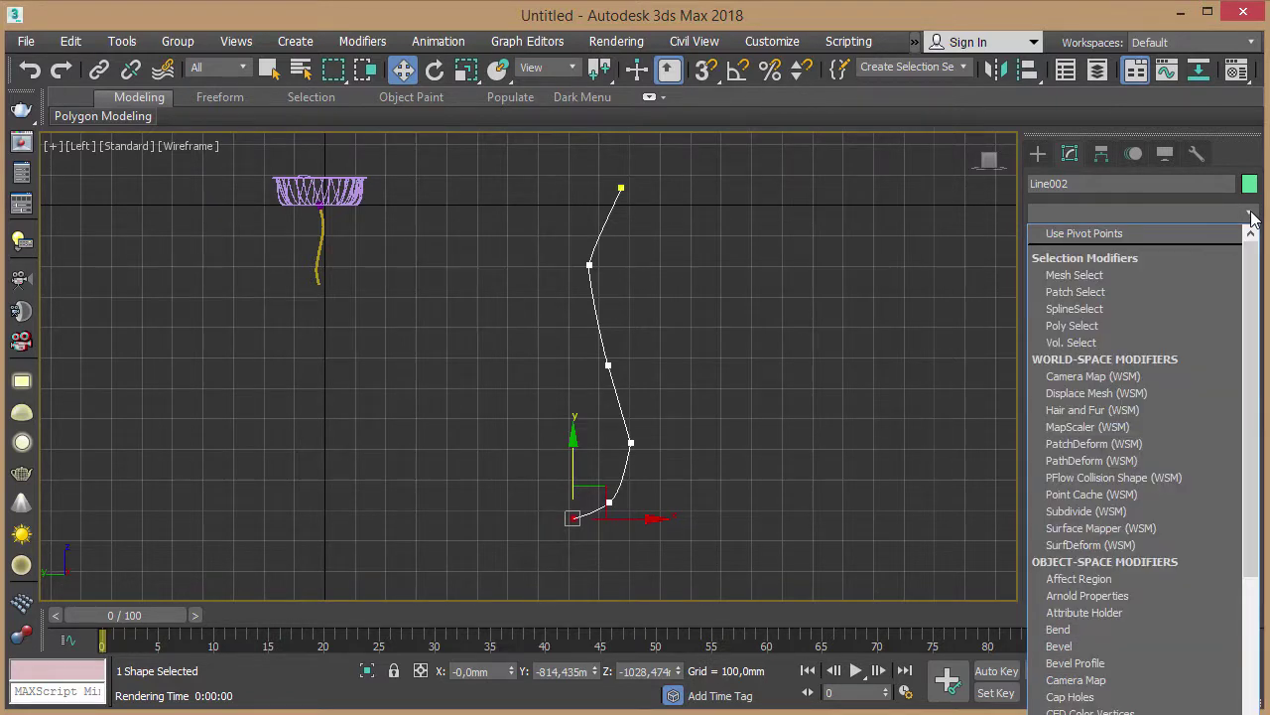
{"action": "key", "text": "l"}
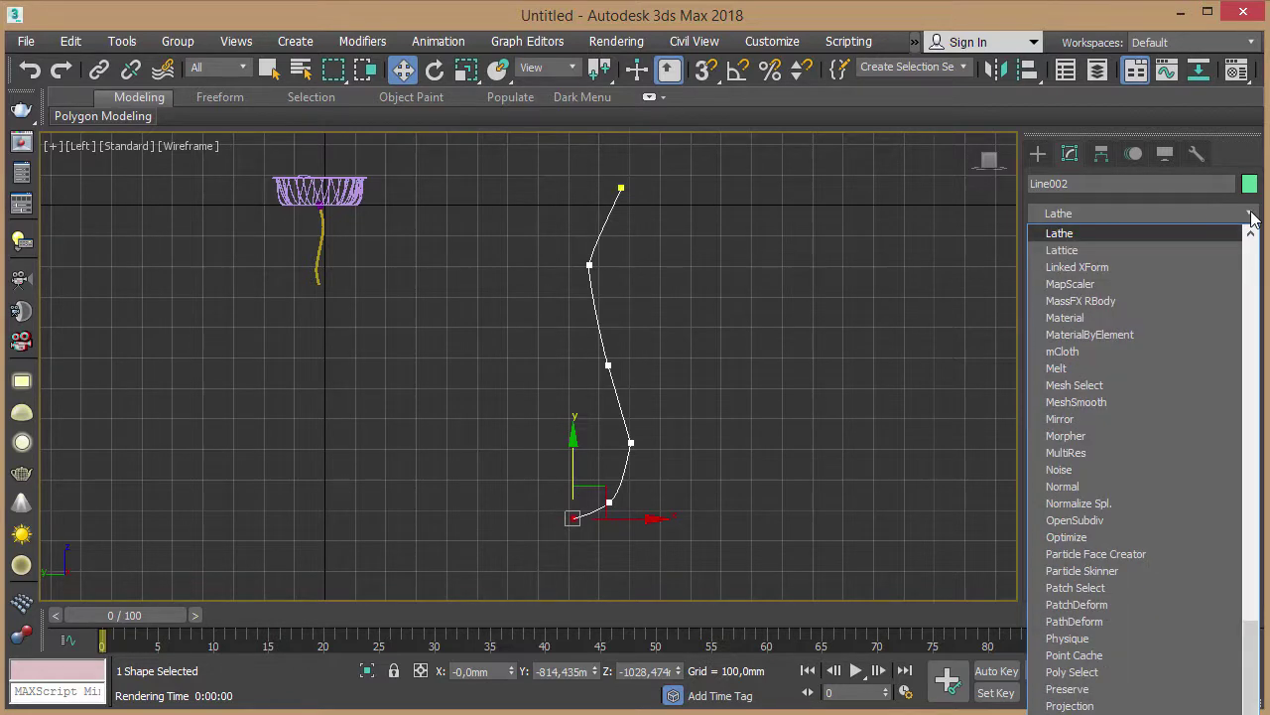
{"action": "key", "text": "Return"}
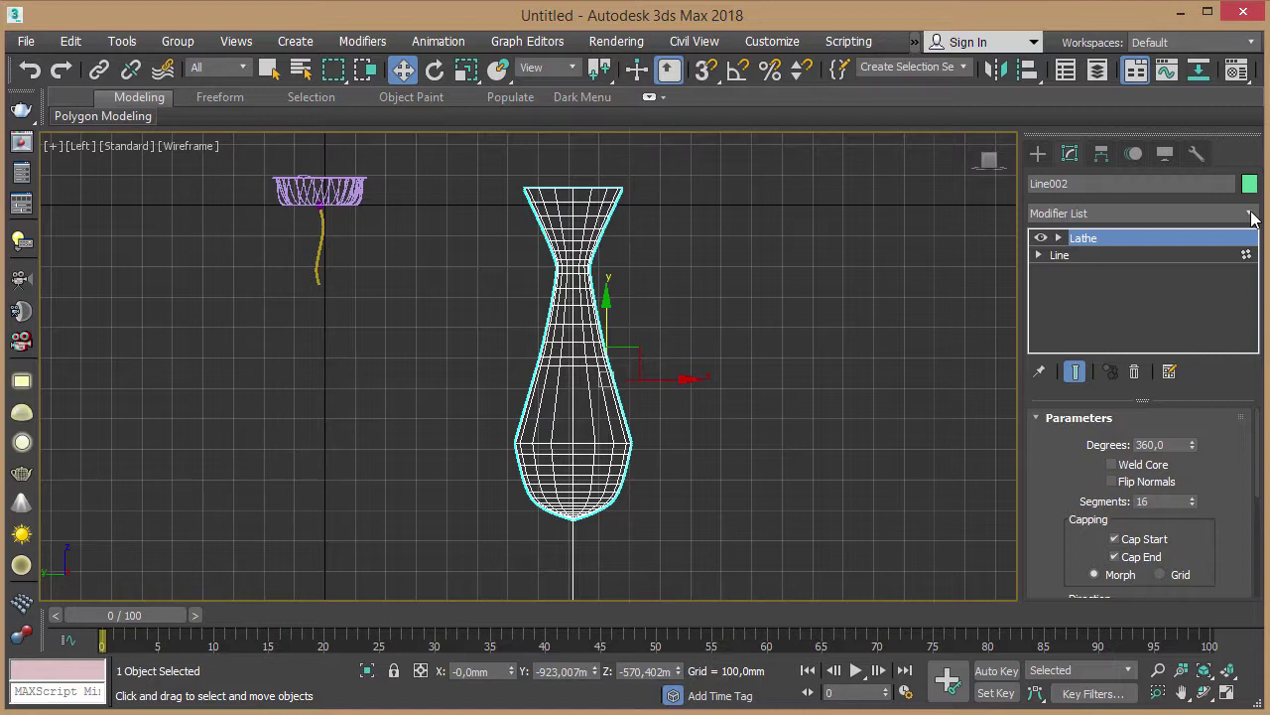
Step: Shift the Lathe axis along X to reshape the vase, then return to Lathe level
{"action": "left_click", "coordinate": [1058, 238]}
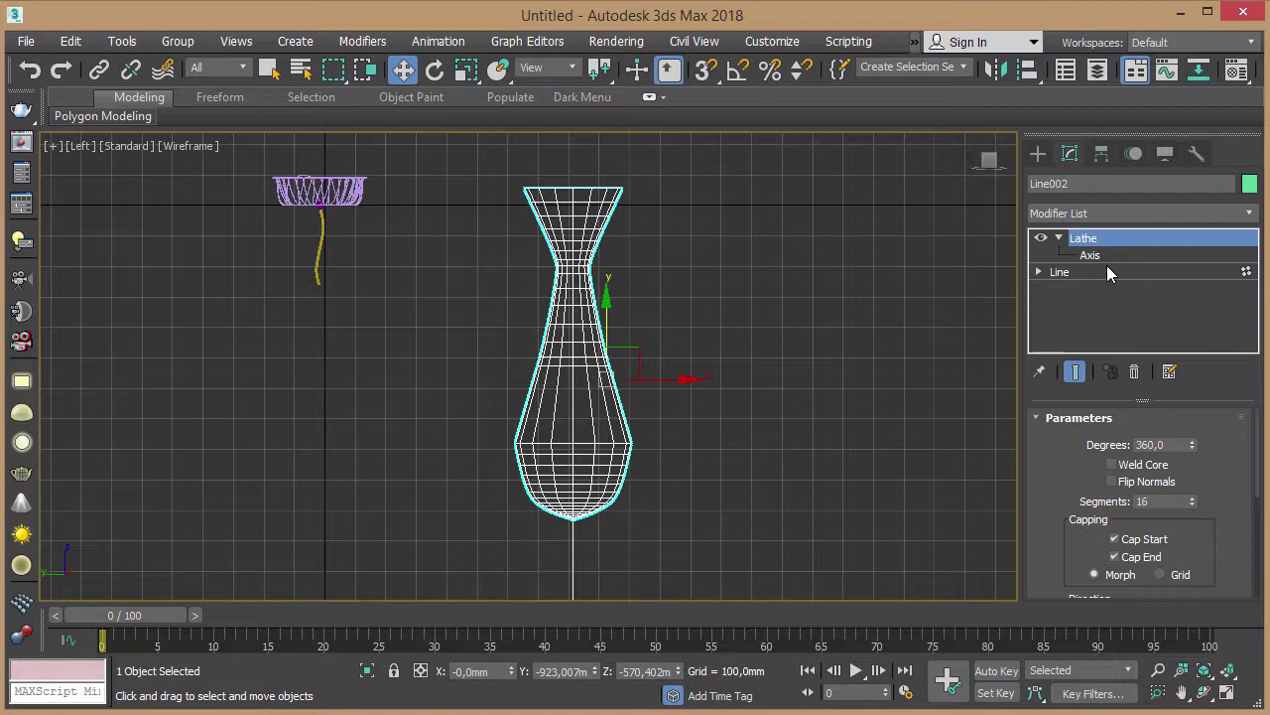
{"action": "left_click", "coordinate": [1092, 256]}
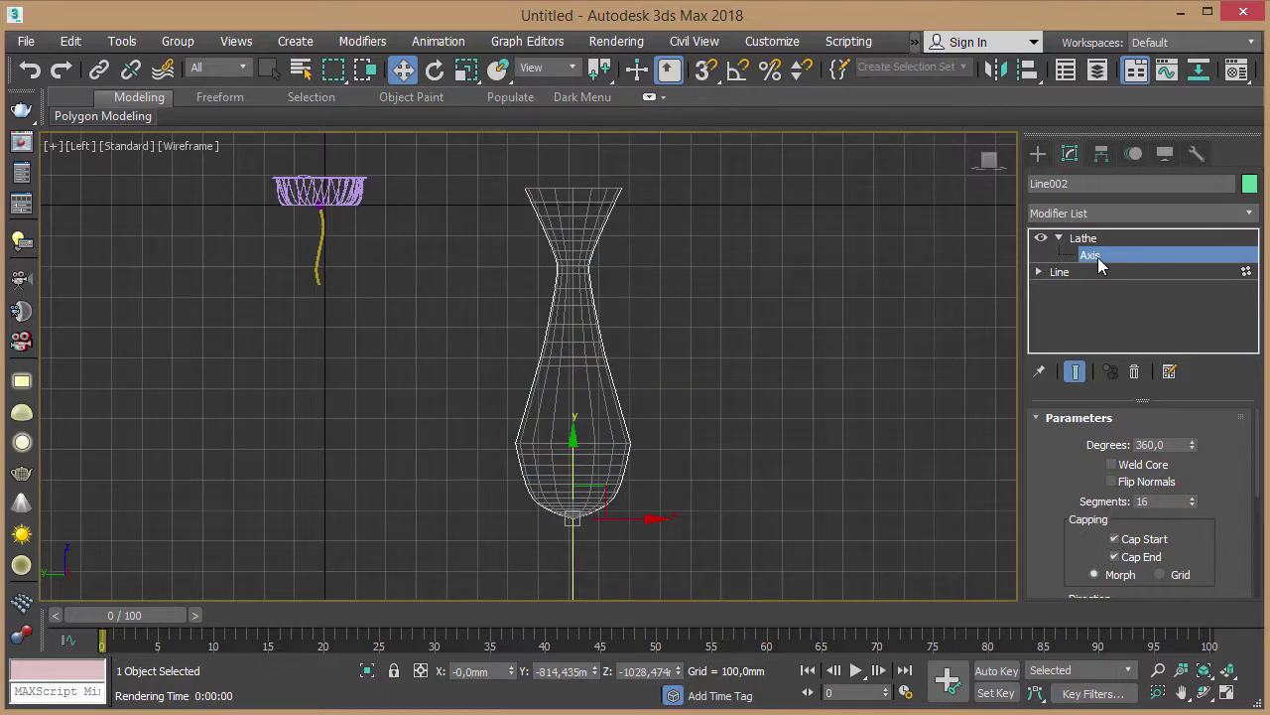
{"action": "mouse_move", "coordinate": [635, 517]}
{"action": "left_mouse_down"}
{"action": "mouse_move", "coordinate": [559, 519]}
{"action": "mouse_move", "coordinate": [628, 523]}
{"action": "left_mouse_up"}
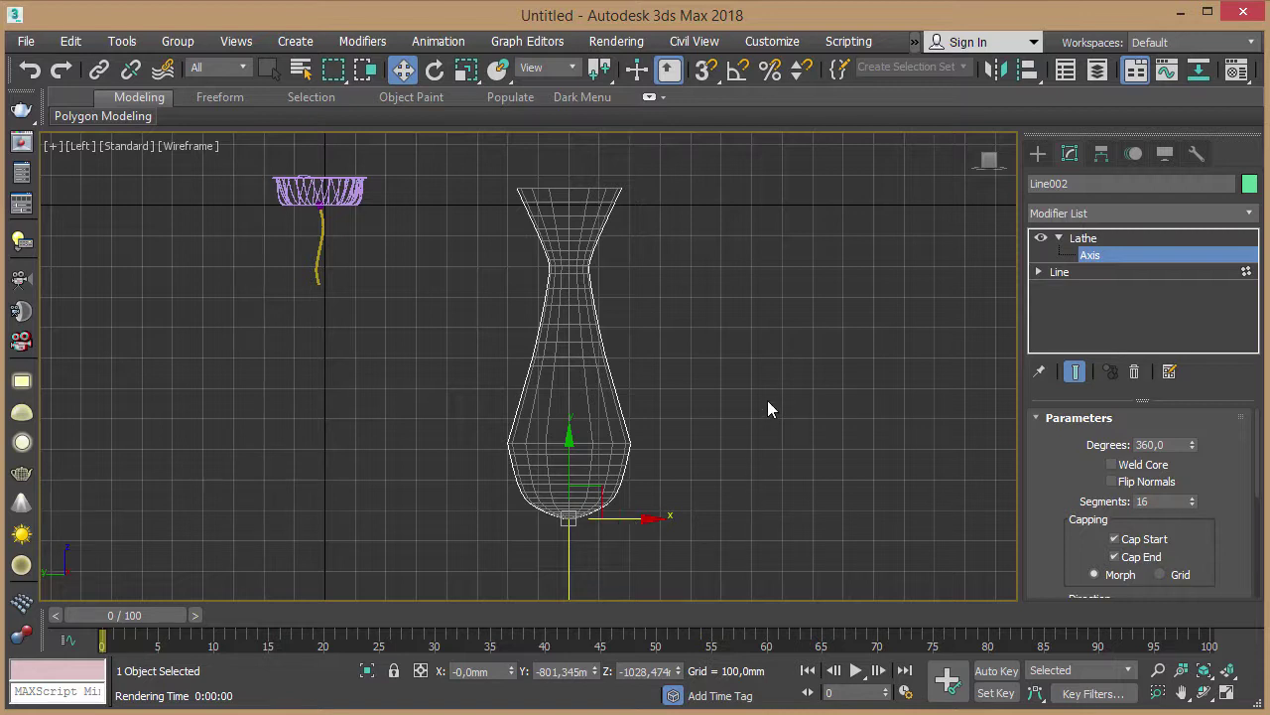
{"action": "left_click", "coordinate": [1080, 239]}
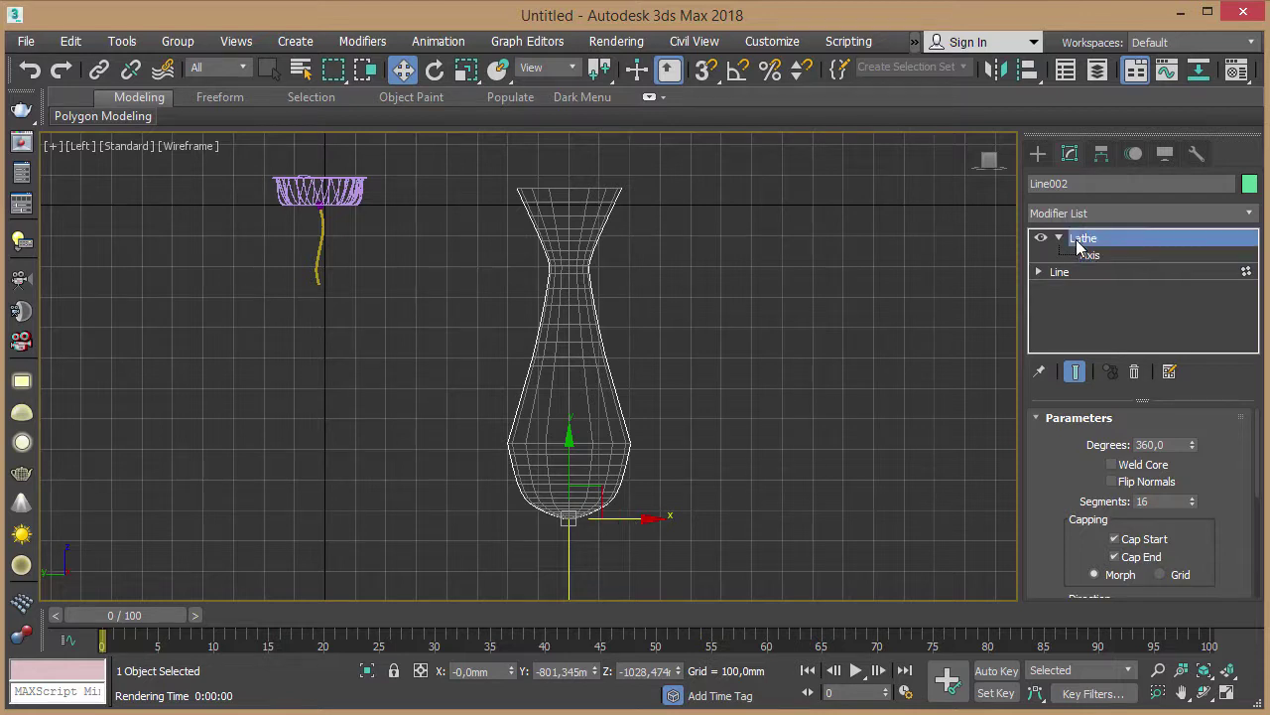
Step: In shaded Perspective view, enable Flip Normals on the Lathe so the vase faces outward
{"action": "key", "text": "q"}
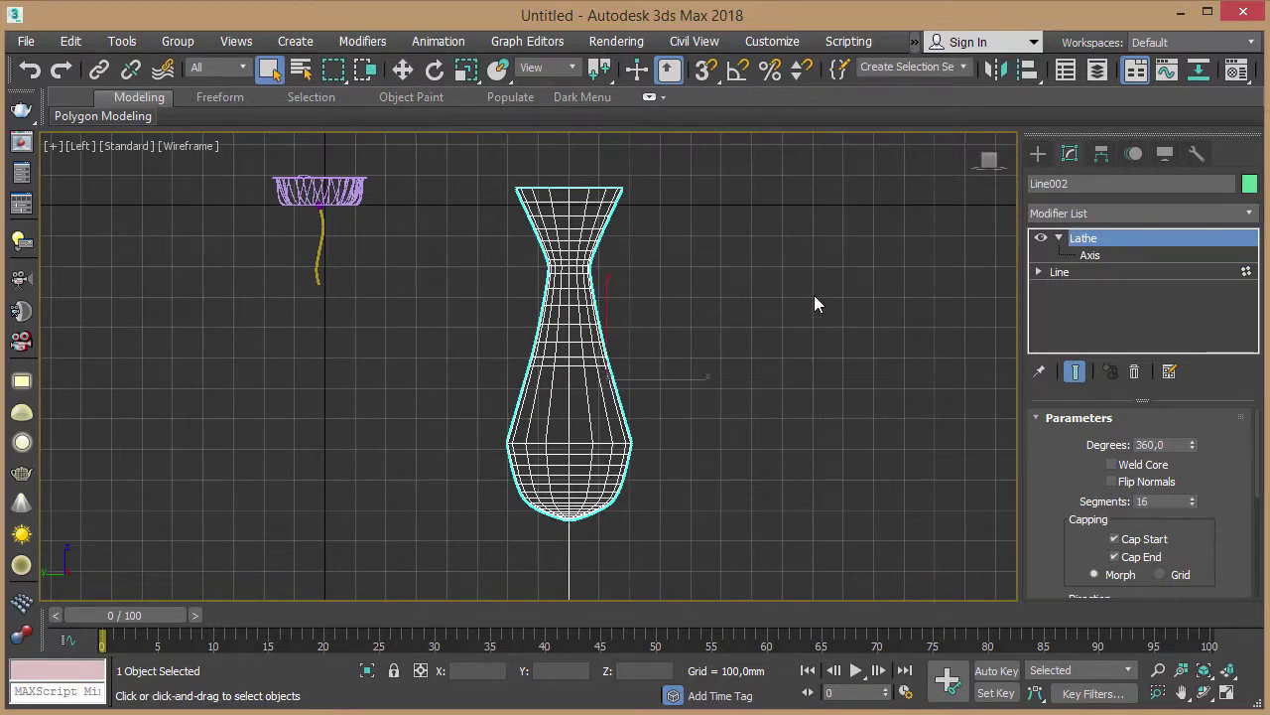
{"action": "key", "text": "p"}
{"action": "key", "text": "z"}
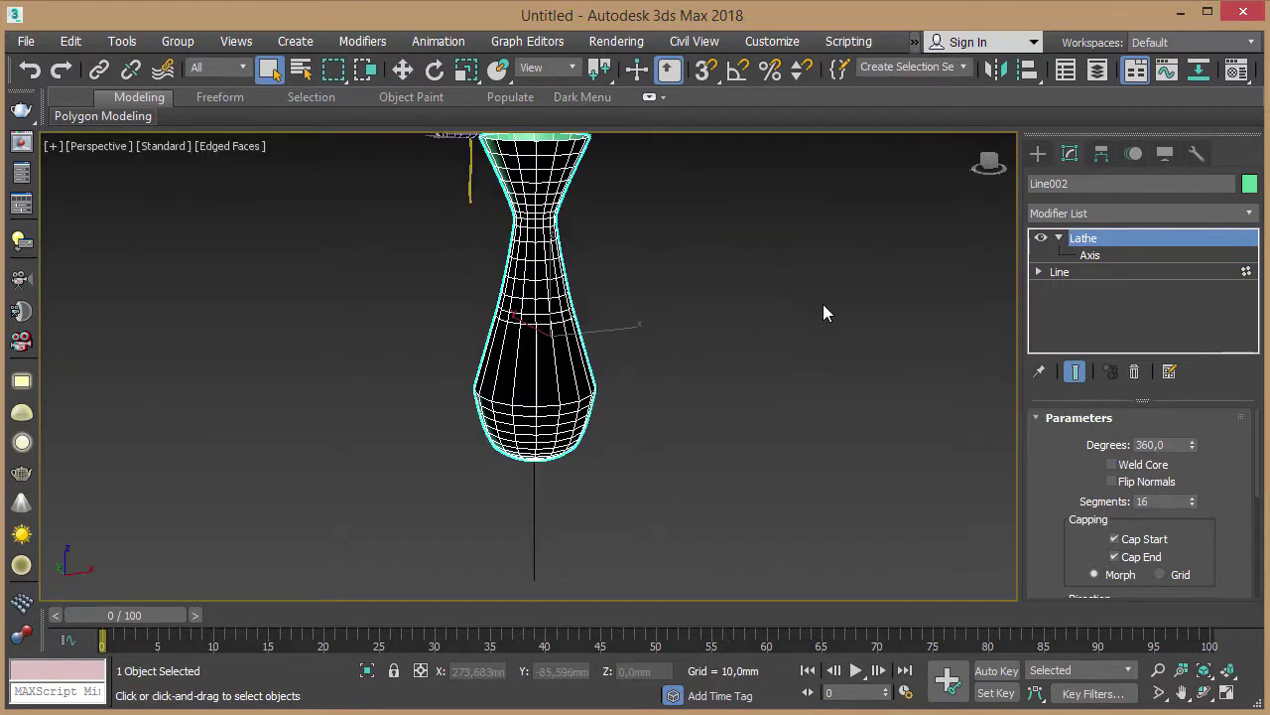
{"action": "scroll", "coordinate": [755, 328], "scroll_direction": "down", "scroll_amount": 5}
{"action": "middle_click_drag", "start_coordinate": [714, 356], "coordinate": [746, 341], "text": "alt"}
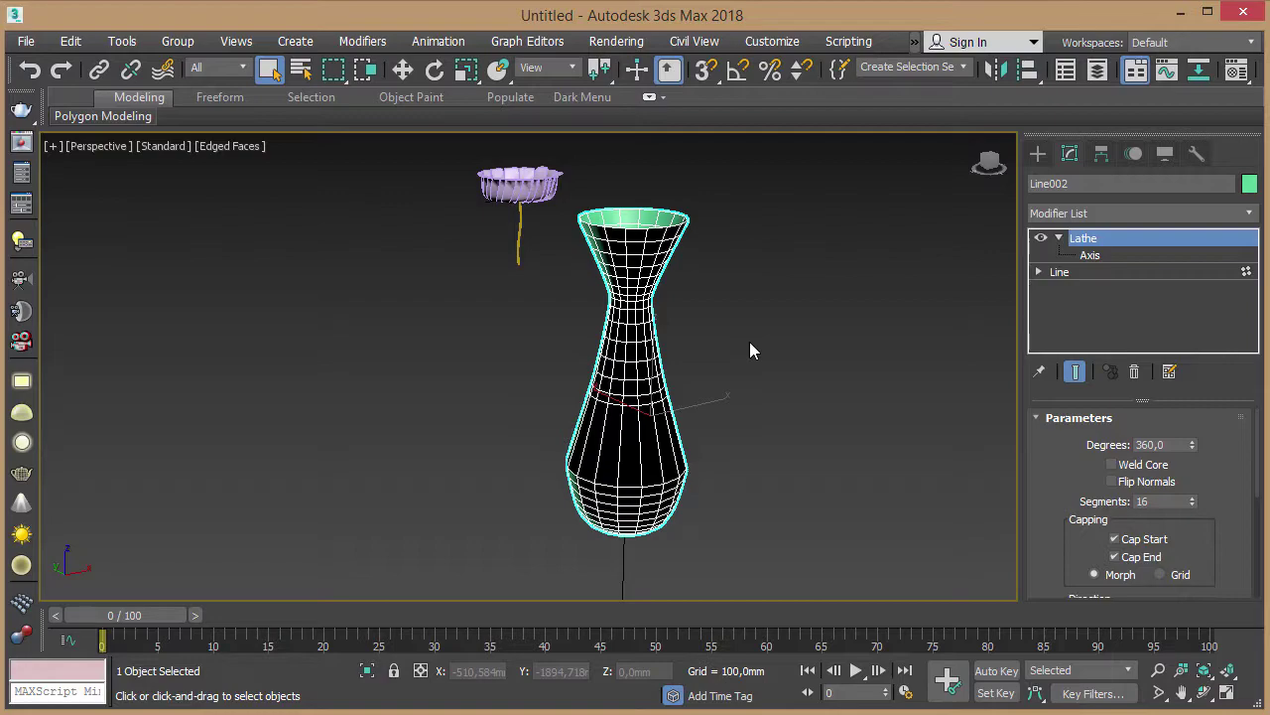
{"action": "mouse_move", "coordinate": [729, 323]}
{"action": "middle_mouse_down", "text": "alt"}
{"action": "mouse_move", "coordinate": [710, 381]}
{"action": "mouse_move", "coordinate": [732, 301]}
{"action": "mouse_move", "coordinate": [737, 166]}
{"action": "mouse_move", "coordinate": [705, 337]}
{"action": "mouse_move", "coordinate": [718, 307]}
{"action": "middle_mouse_up", "text": "alt"}
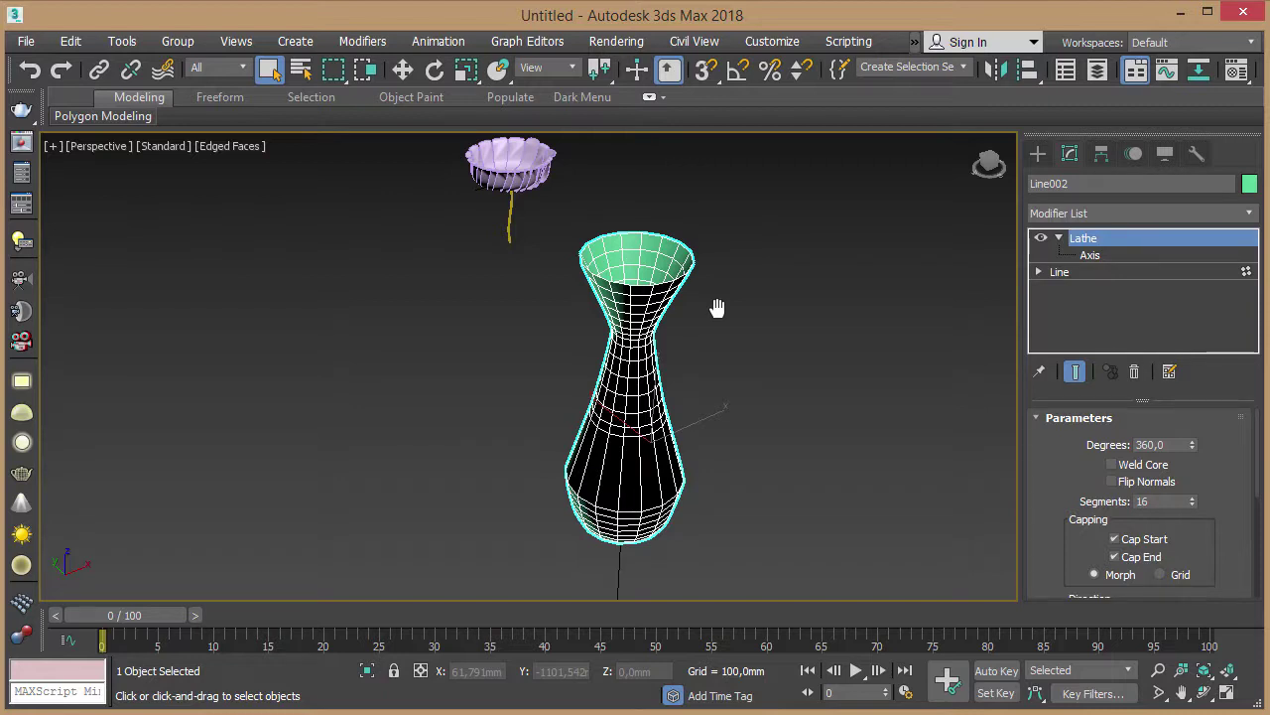
{"action": "middle_click_drag", "start_coordinate": [752, 353], "coordinate": [798, 334]}
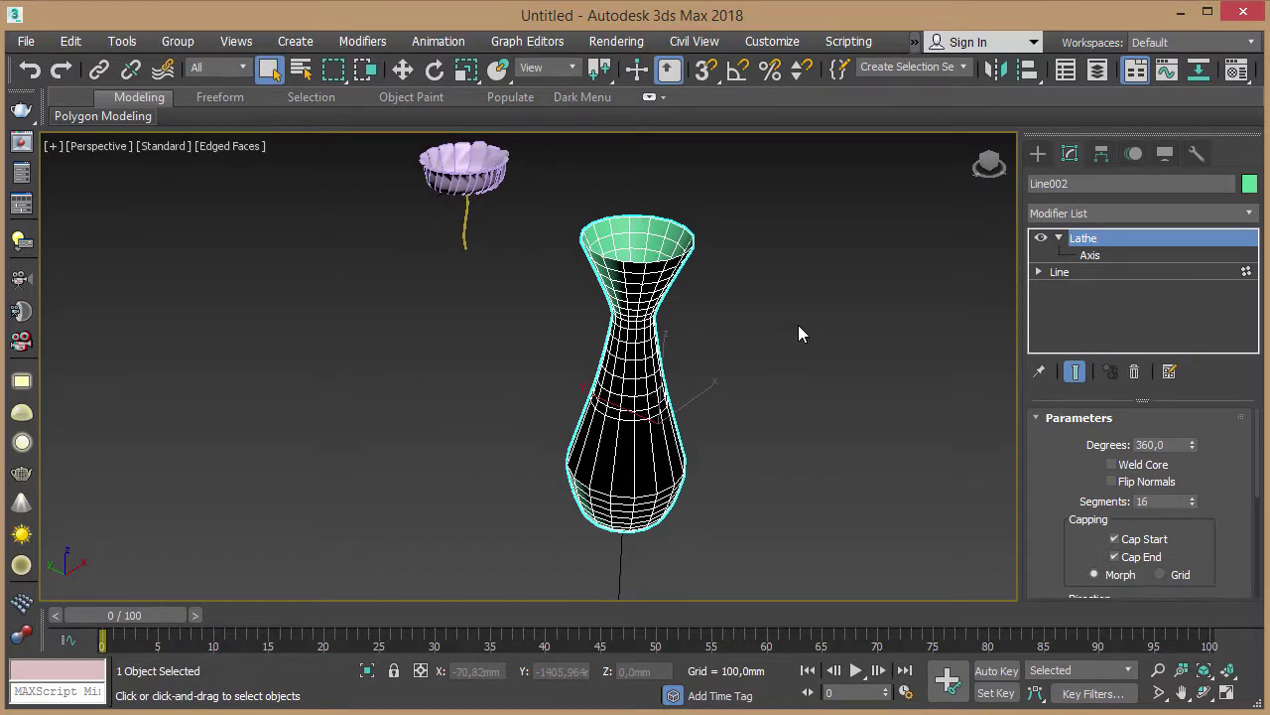
{"action": "left_click", "coordinate": [1146, 484]}
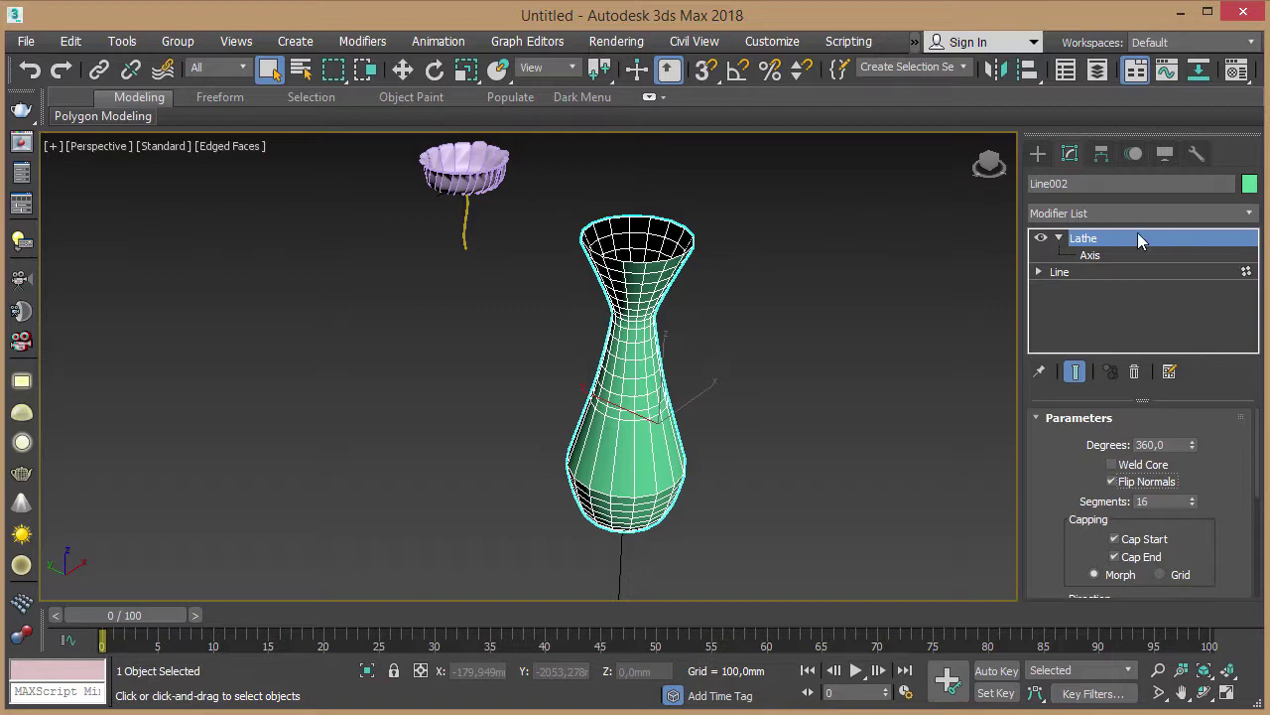
Step: Add a Shell modifier above Lathe with Outer Amount 2,0mm
{"action": "left_click", "coordinate": [1059, 237]}
{"action": "left_click", "coordinate": [1250, 213]}
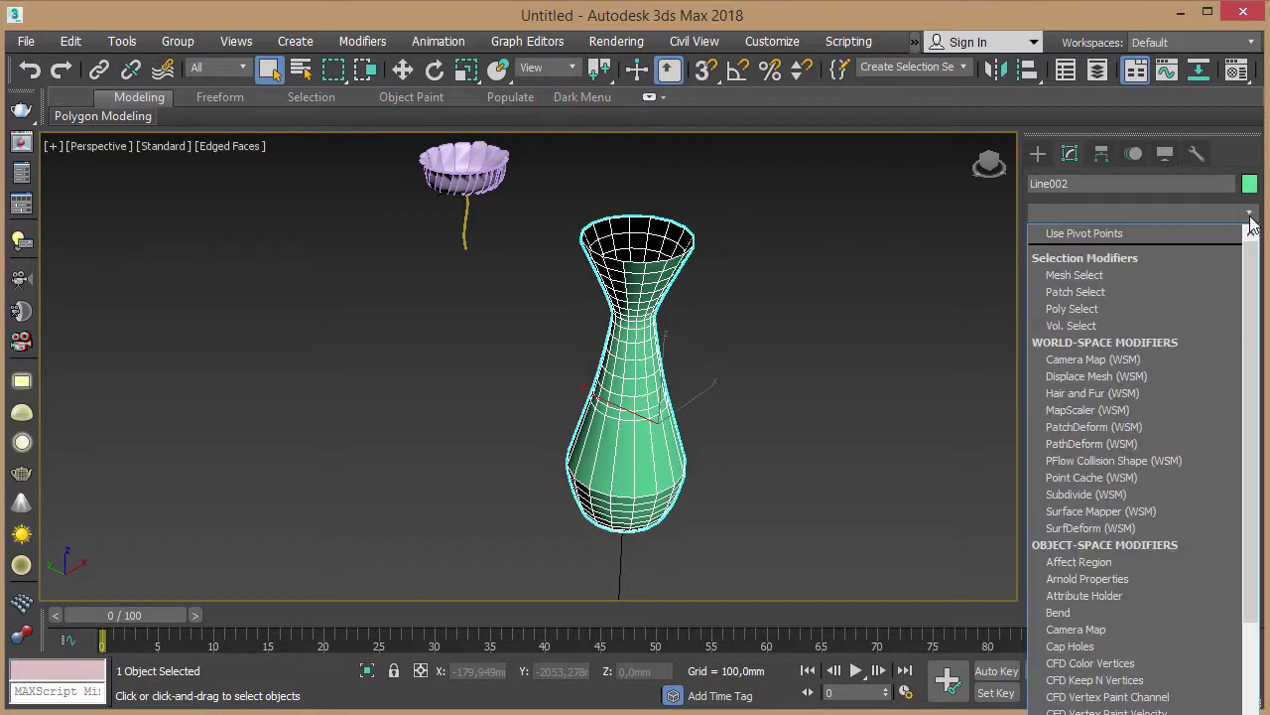
{"action": "type", "text": "sh"}
{"action": "key", "text": "Return"}
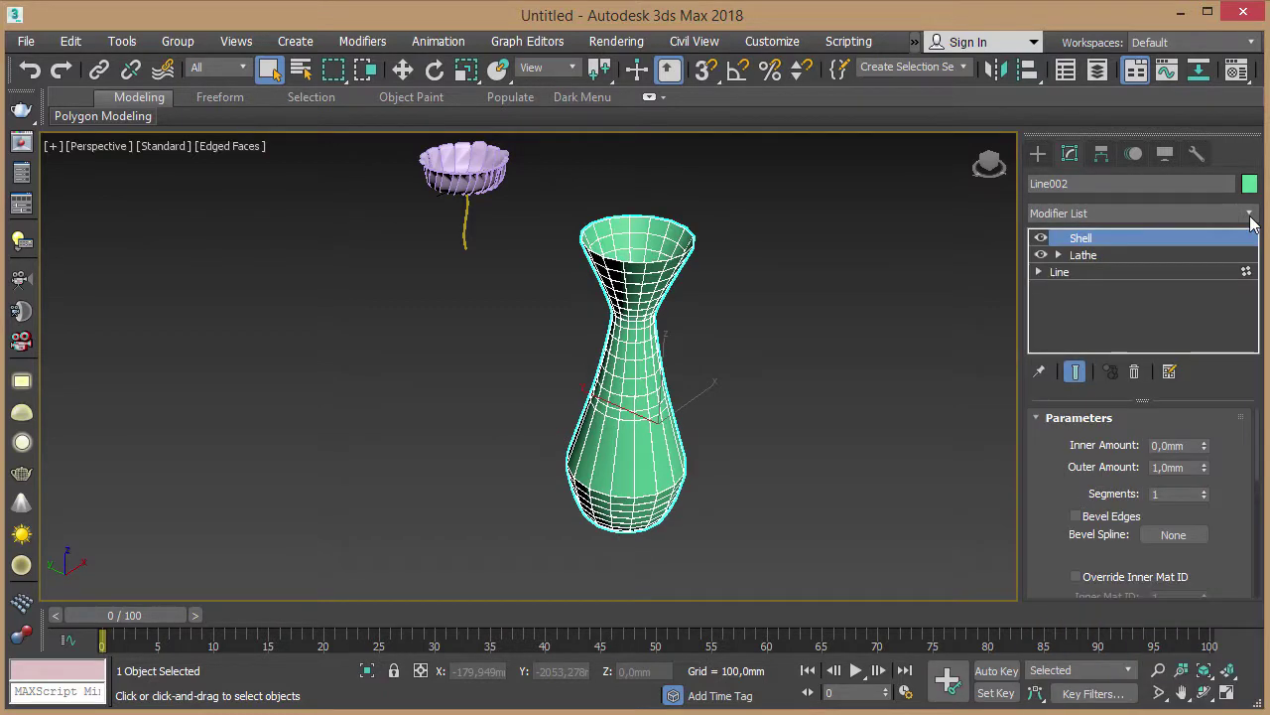
{"action": "left_click", "coordinate": [1161, 467]}
{"action": "double_click", "coordinate": [1160, 467]}
{"action": "type", "text": "1"}
{"action": "key", "text": "Return"}
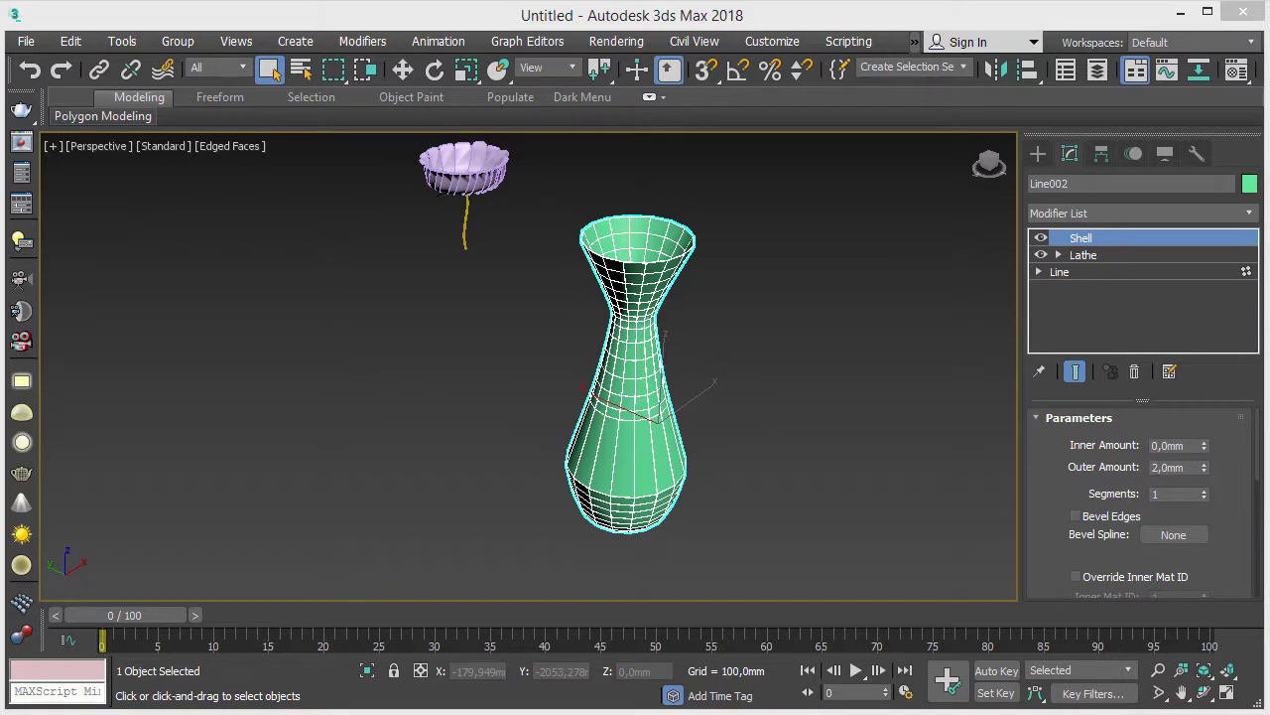
Step: Rename Line002 to 'ваза', then select the Цветочек flower group
{"action": "left_click", "coordinate": [1087, 183]}
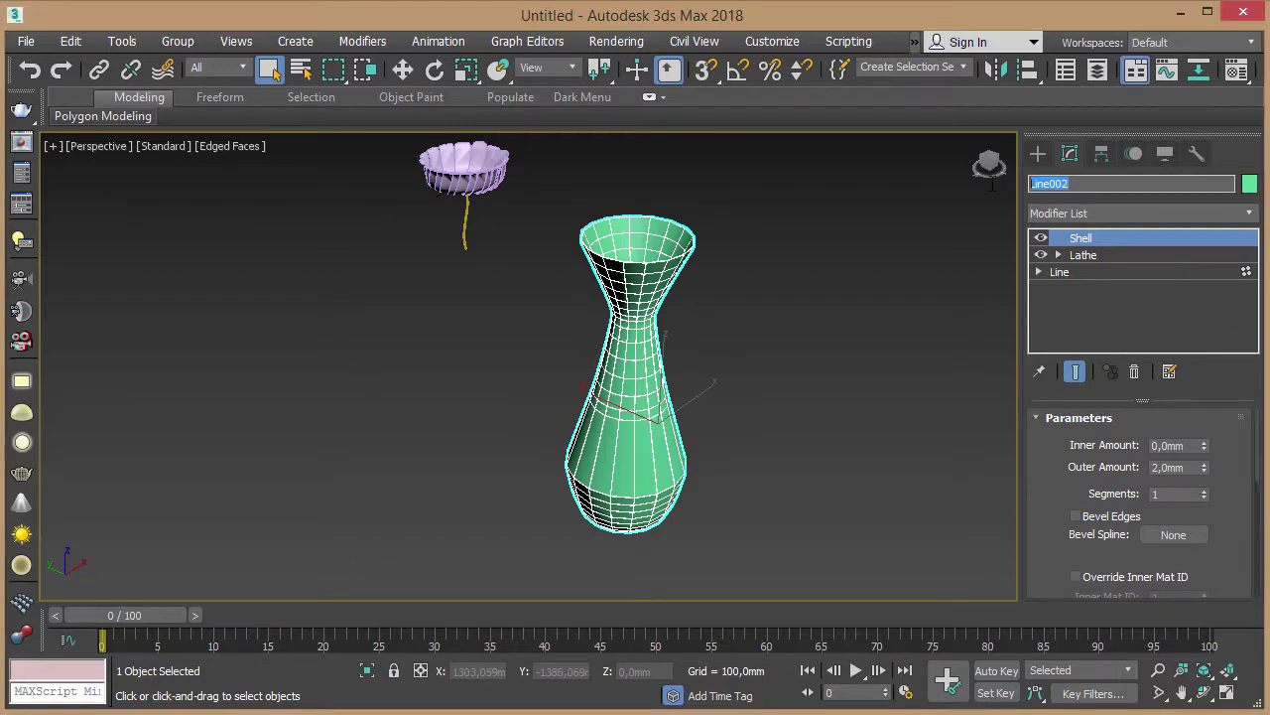
{"action": "type", "text": "ваза"}
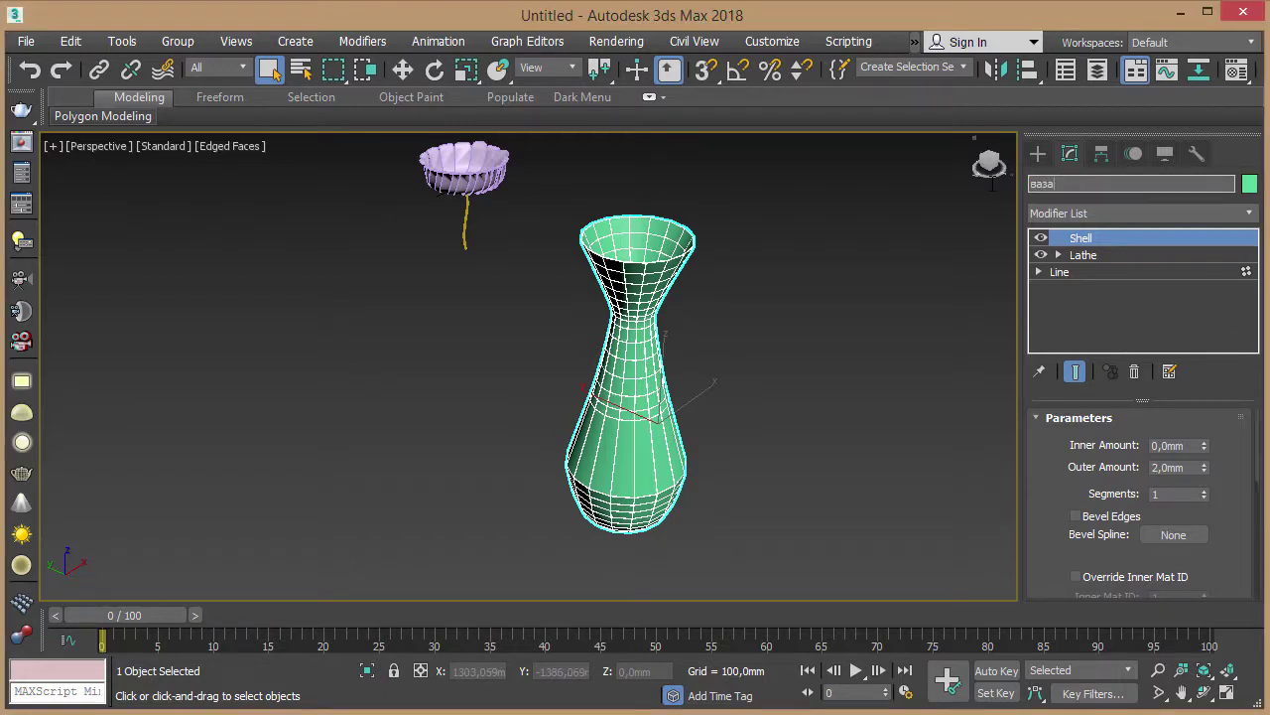
{"action": "key", "text": "Return"}
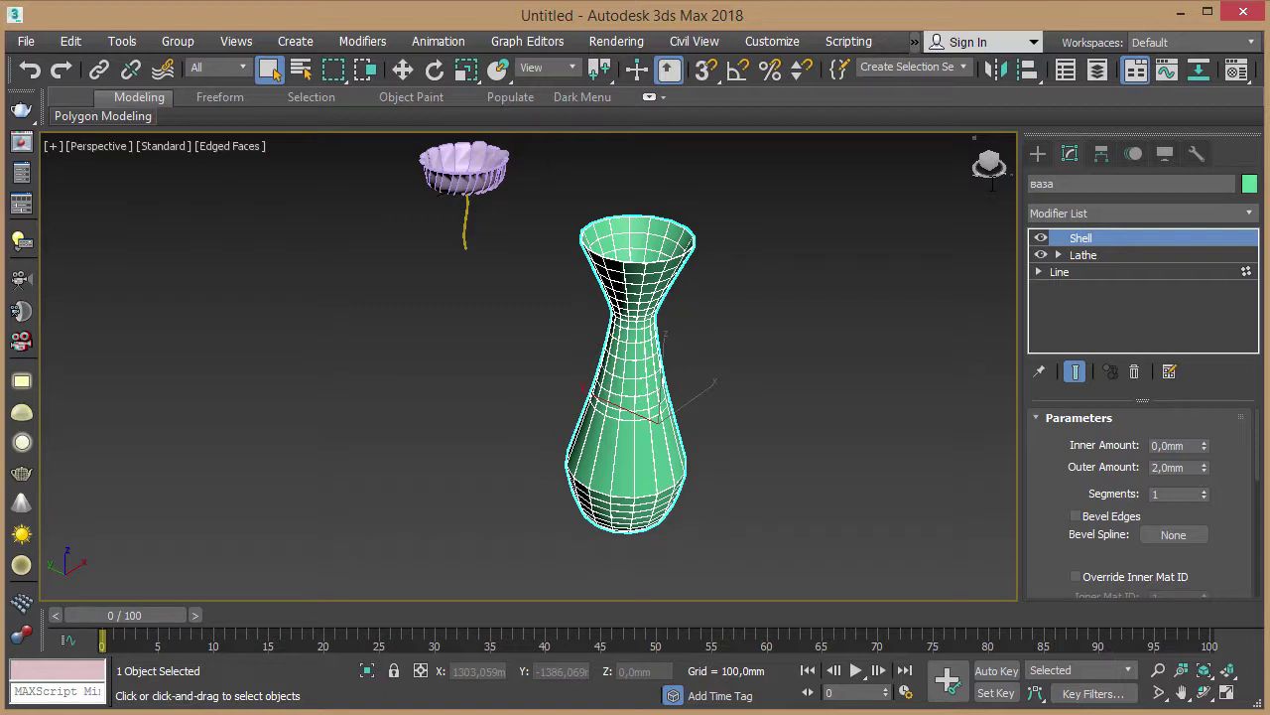
{"action": "middle_click_drag", "start_coordinate": [496, 292], "coordinate": [532, 313]}
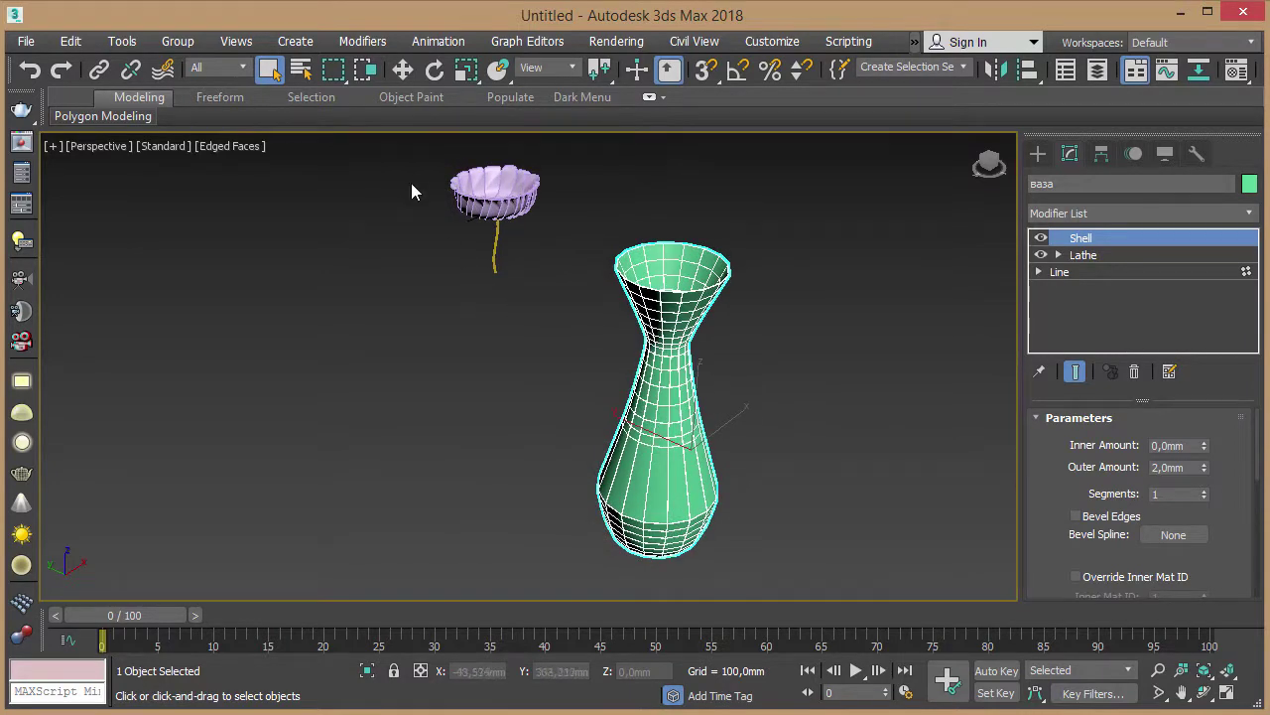
{"action": "left_click_drag", "start_coordinate": [412, 185], "coordinate": [552, 302]}
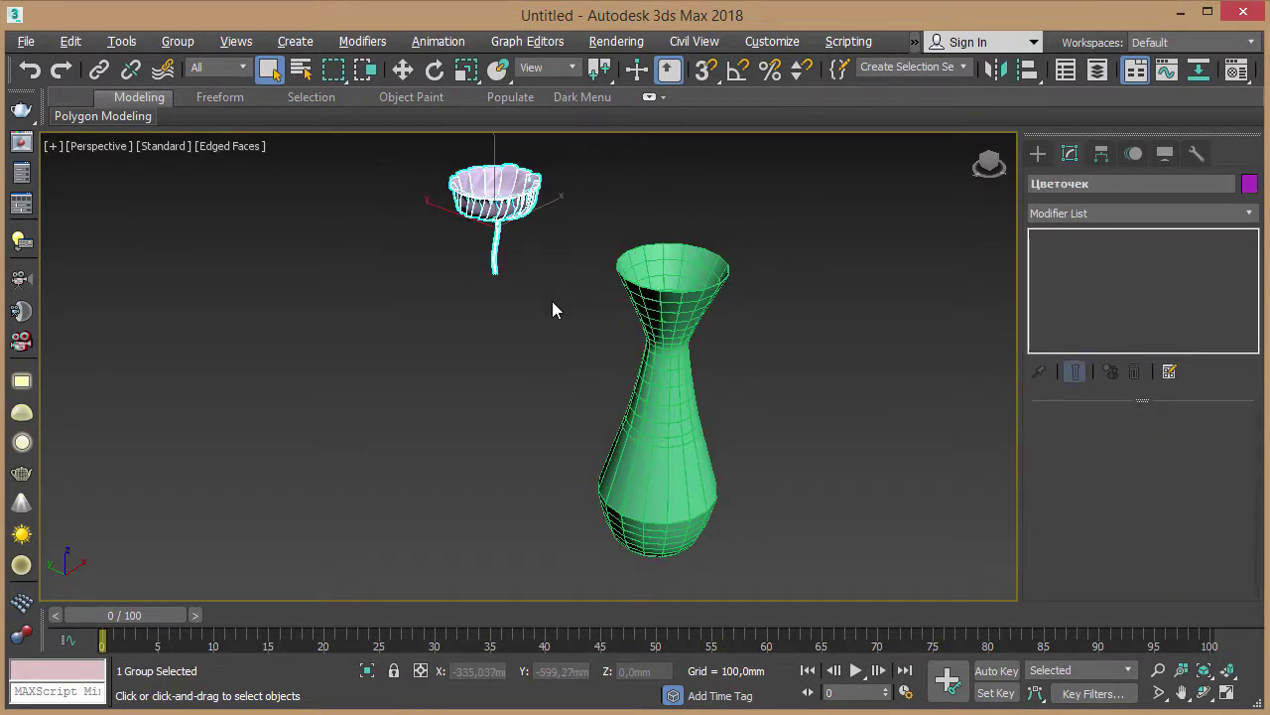
Step: Align the flower's X/Y/Z centre to the vase, then raise it to Z 23,273mm
{"action": "key", "text": "alt+a"}
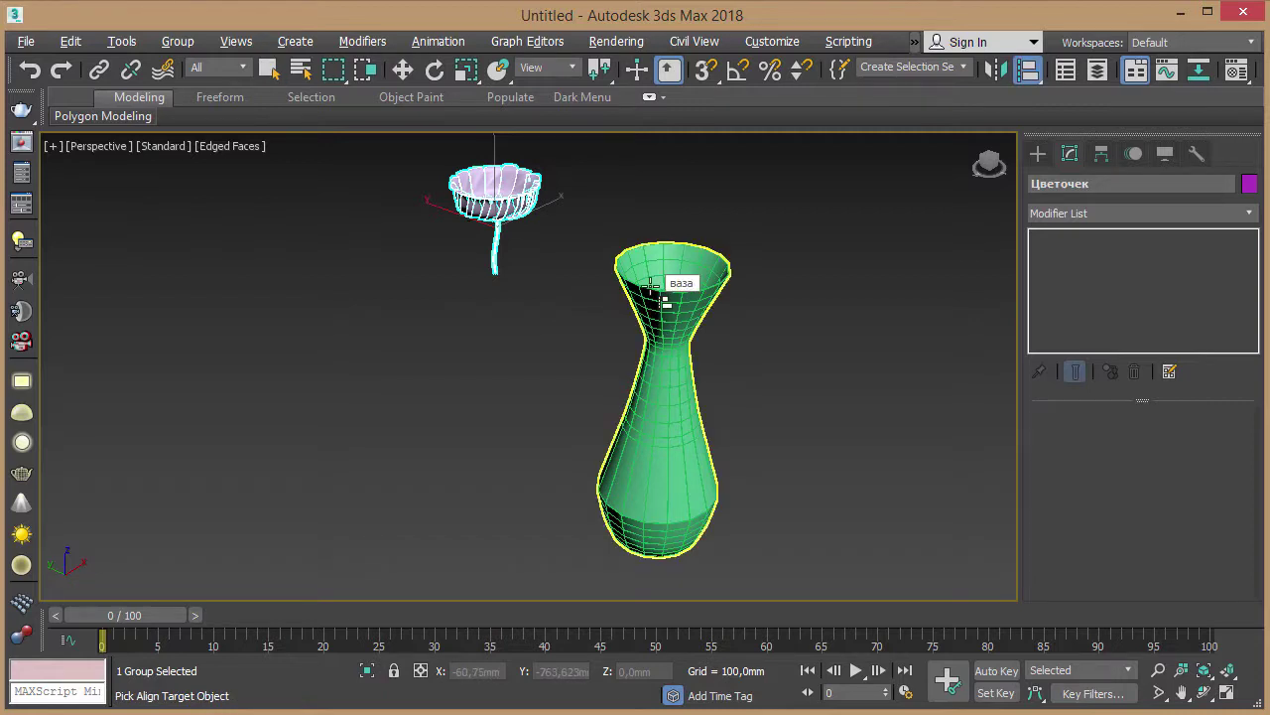
{"action": "left_click", "coordinate": [651, 288]}
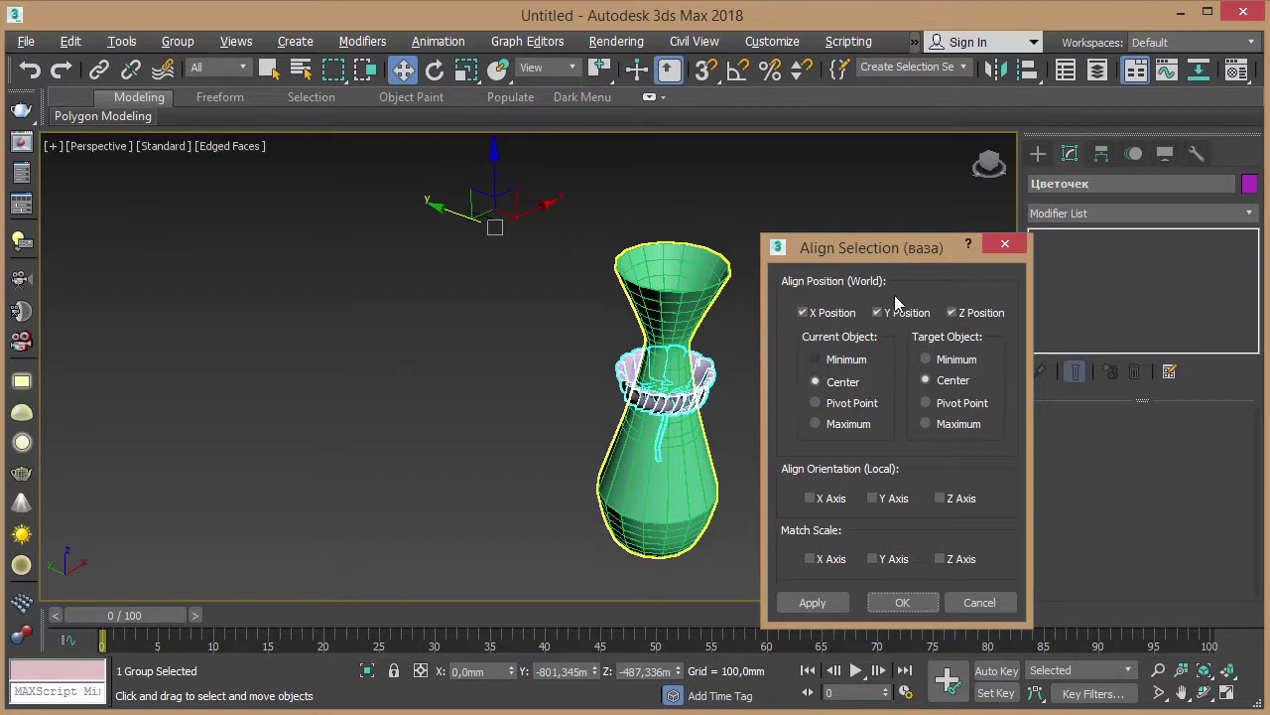
{"action": "left_click_drag", "start_coordinate": [918, 250], "coordinate": [931, 234]}
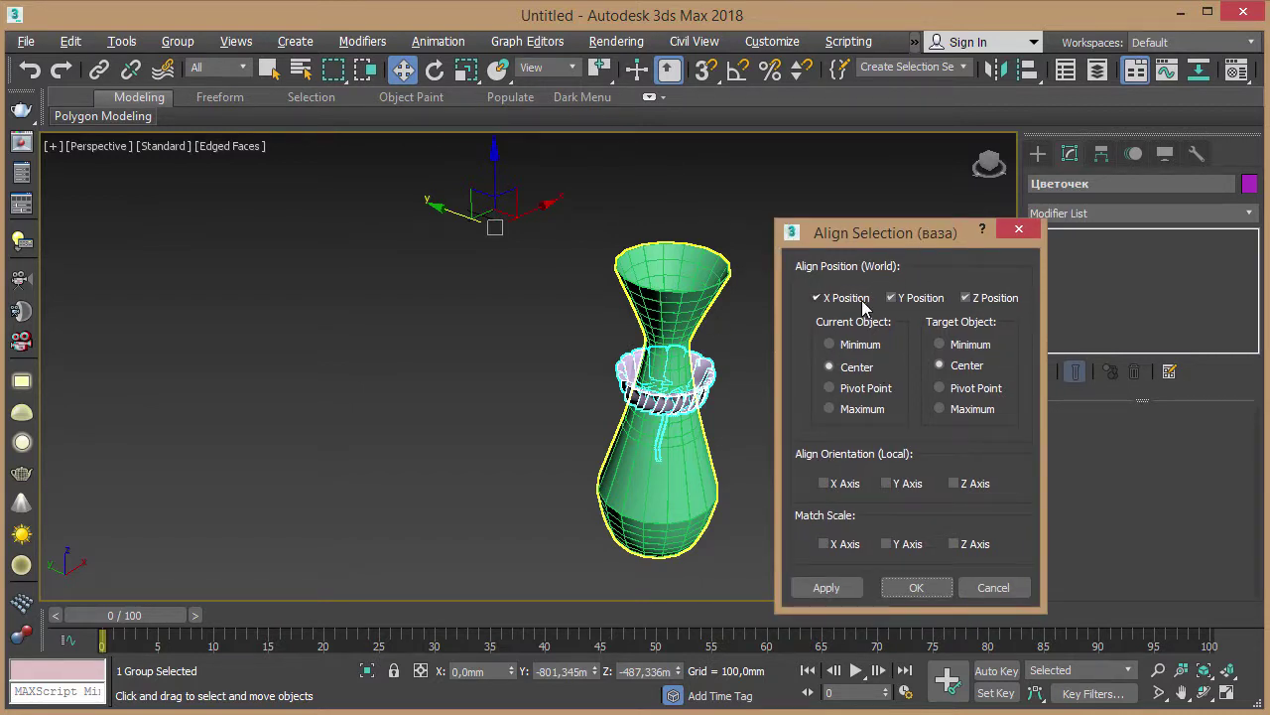
{"action": "left_click", "coordinate": [855, 368]}
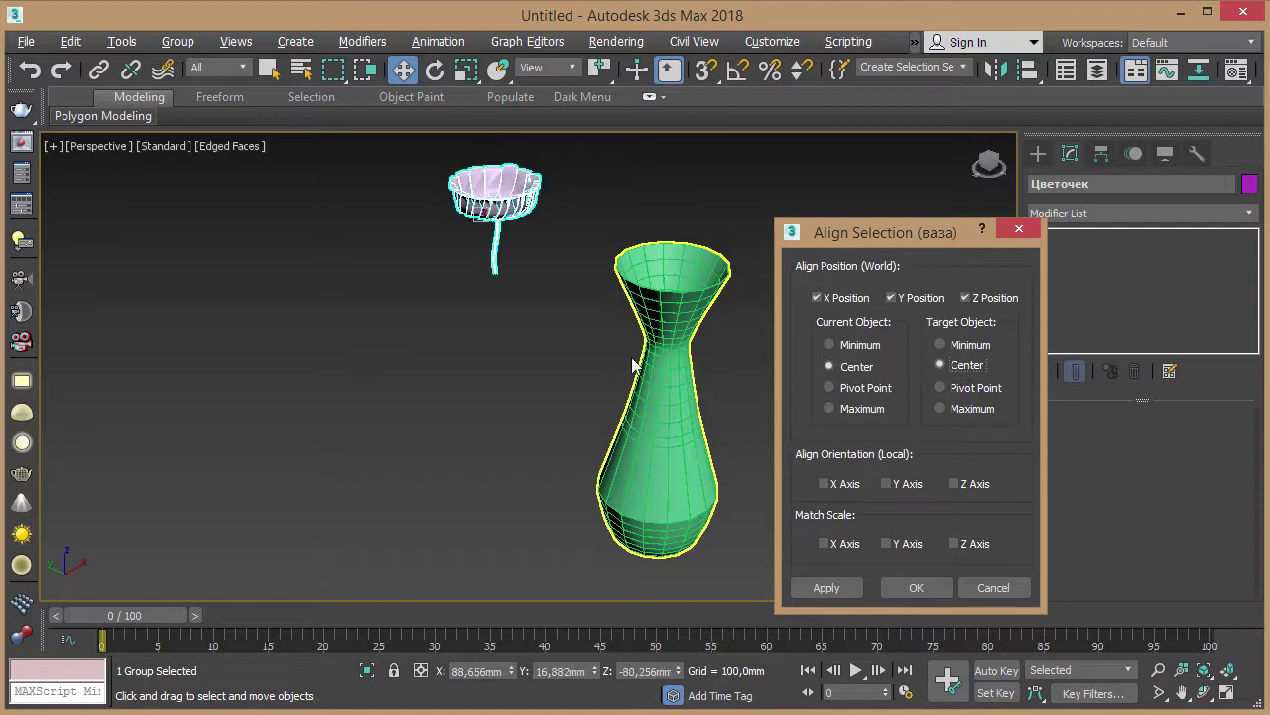
{"action": "left_click", "coordinate": [1019, 229]}
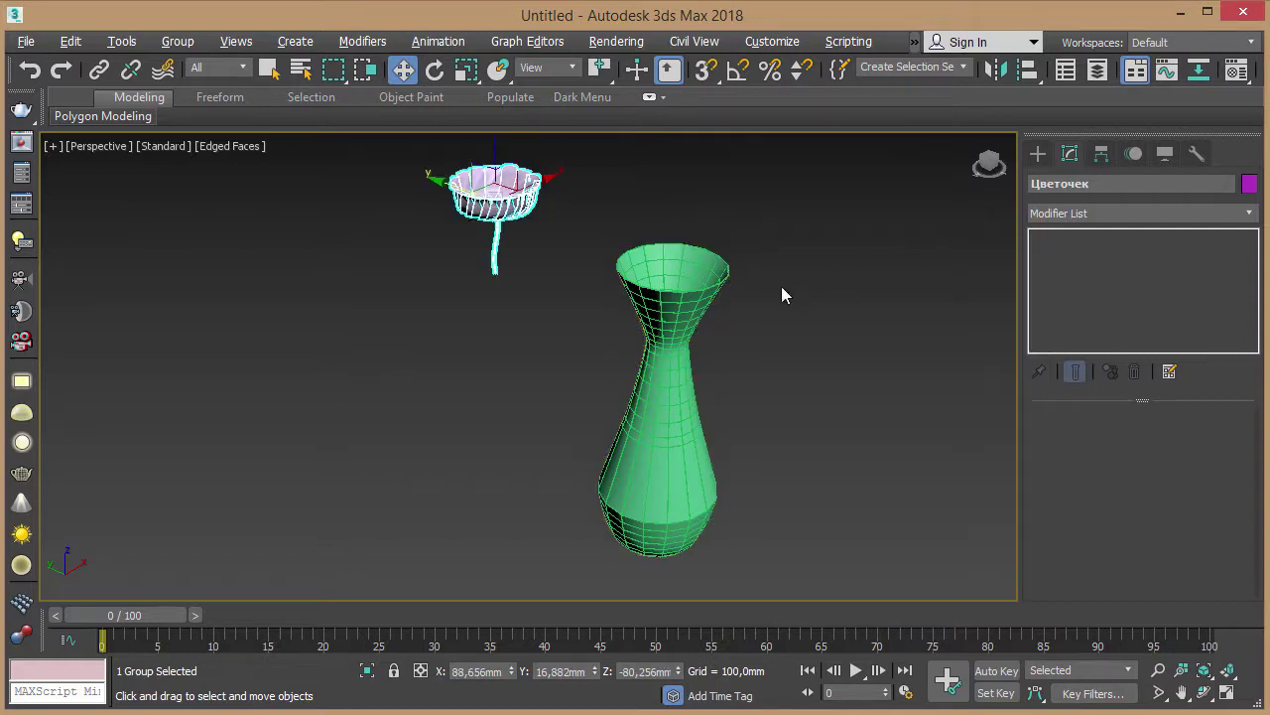
{"action": "key", "text": "alt+a"}
{"action": "left_click", "coordinate": [685, 355]}
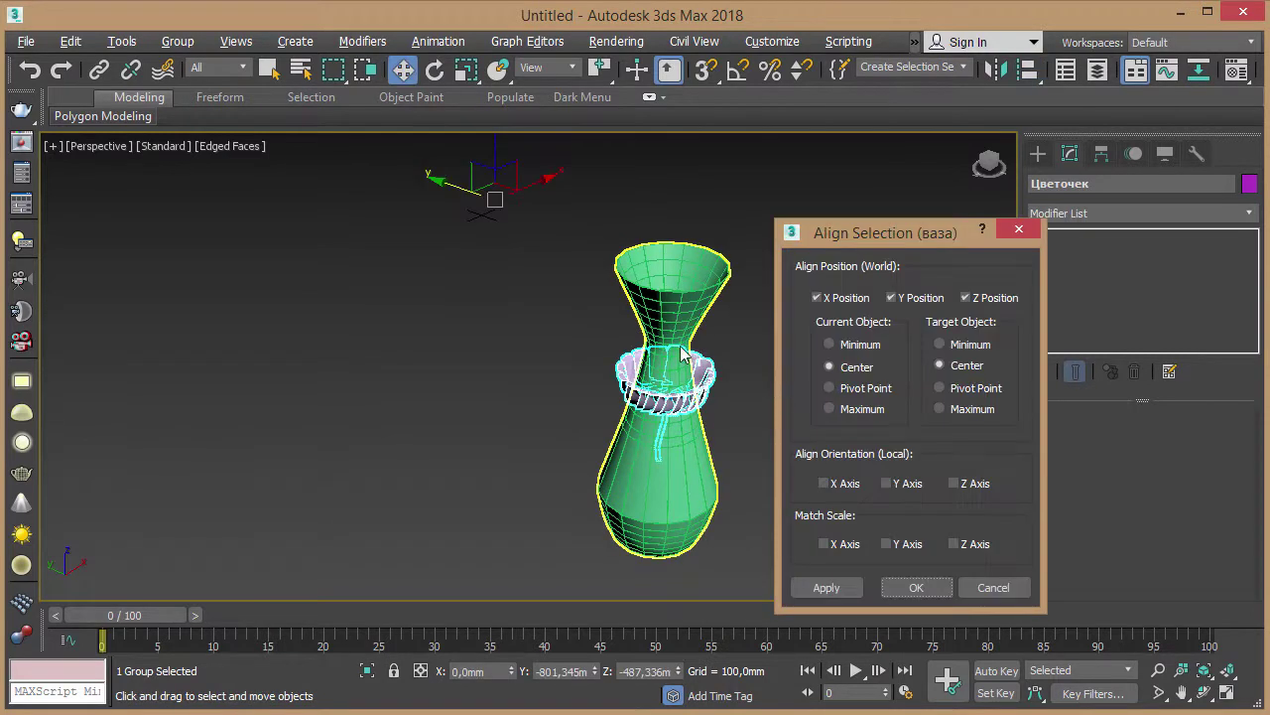
{"action": "left_click", "coordinate": [915, 587]}
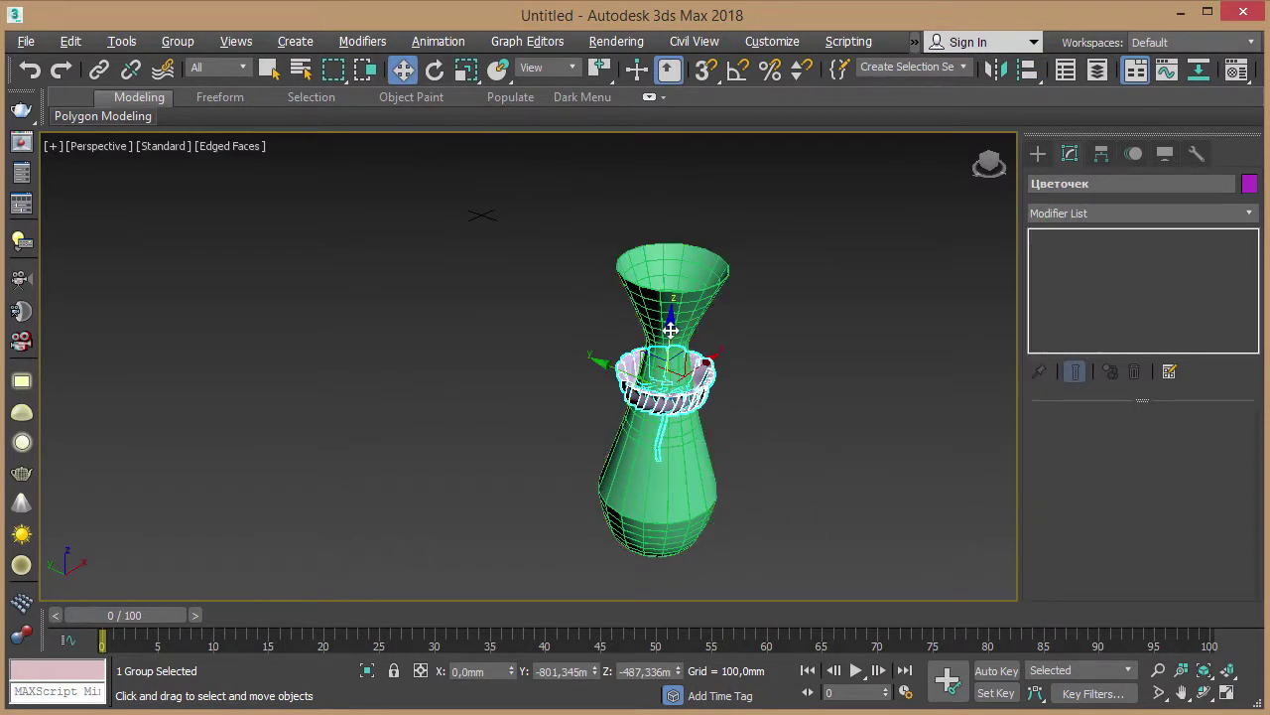
{"action": "left_click_drag", "start_coordinate": [671, 330], "coordinate": [675, 218]}
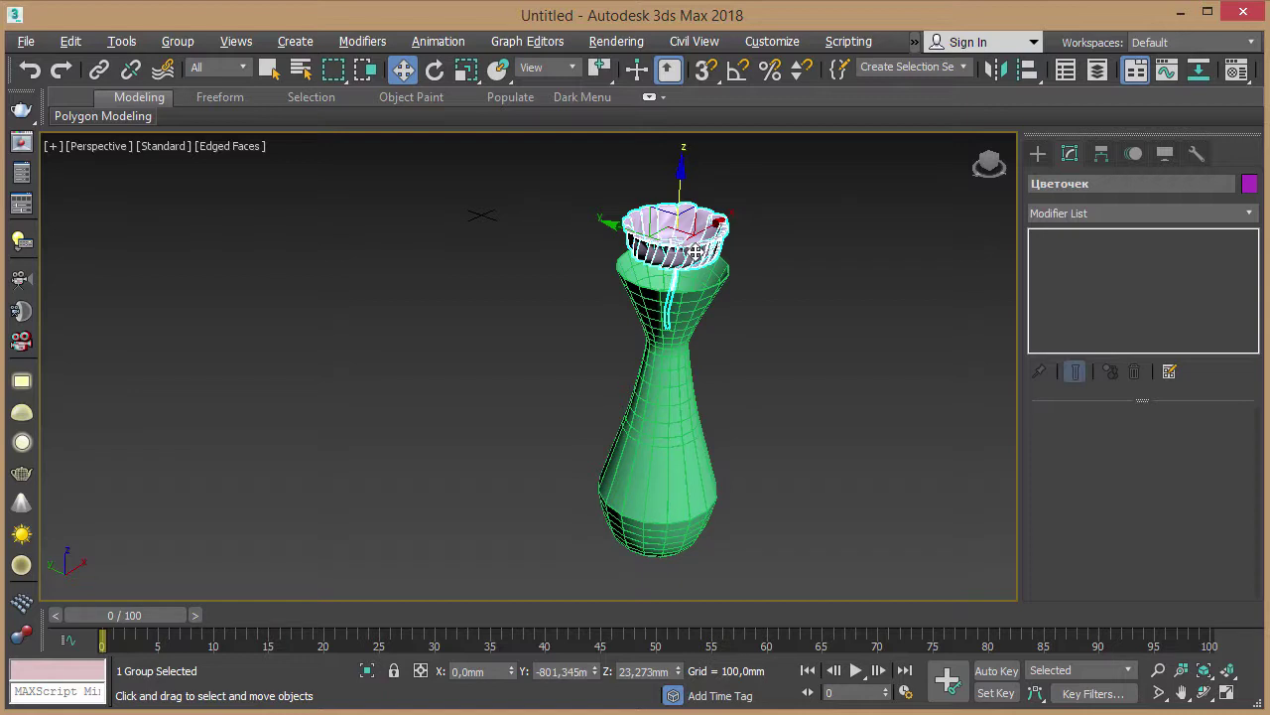
Step: In Left view, tilt the flower and lower it to Z 6,378mm with its stem in the vase
{"action": "middle_click_drag", "start_coordinate": [733, 212], "coordinate": [731, 241]}
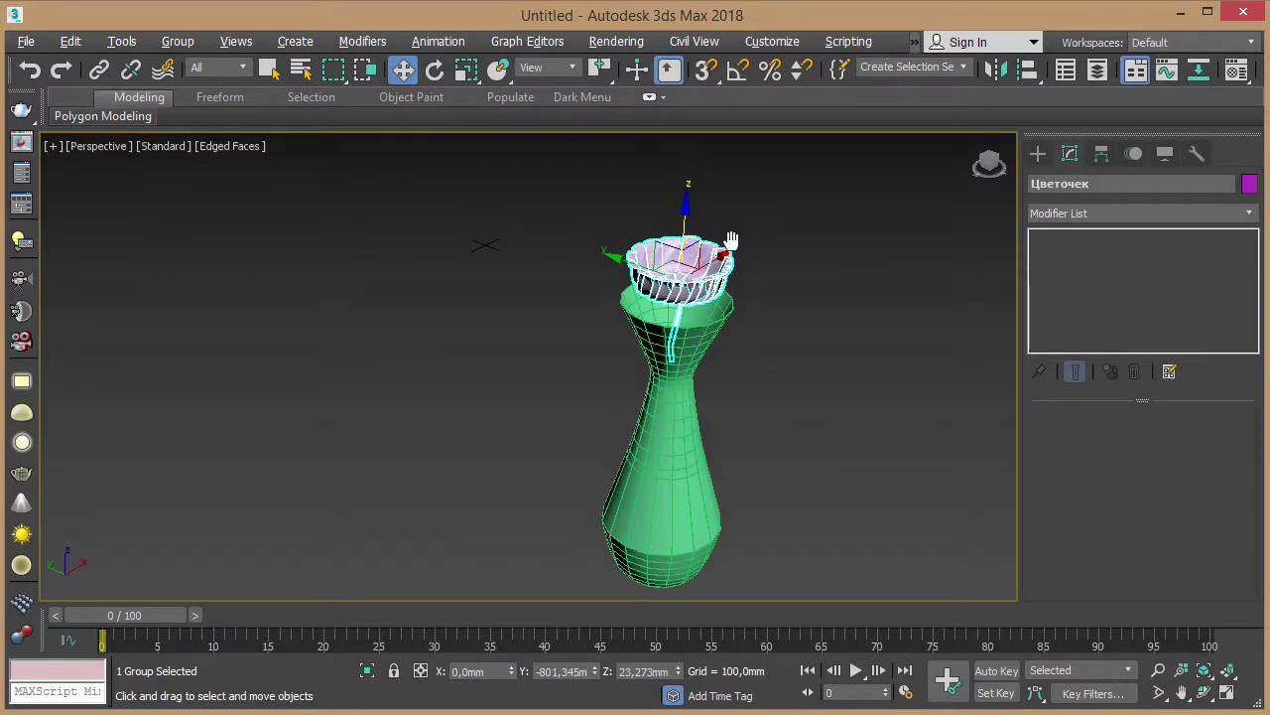
{"action": "key", "text": "l"}
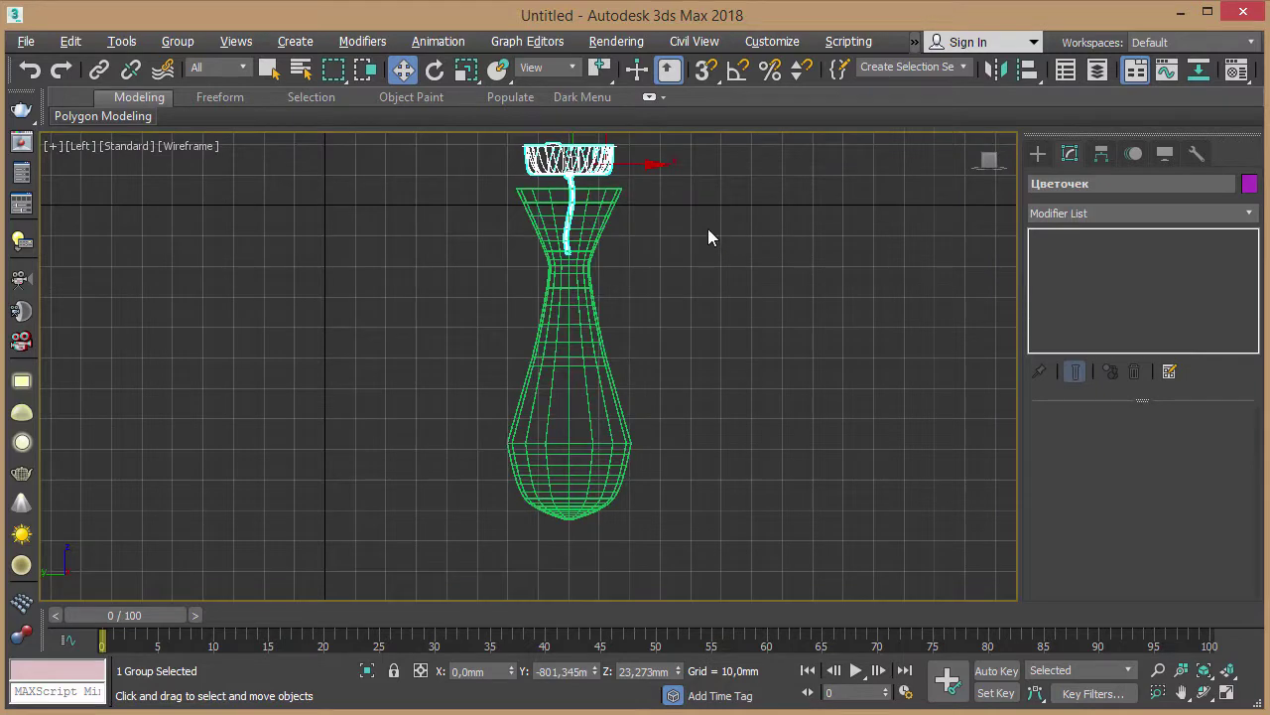
{"action": "mouse_move", "coordinate": [708, 236]}
{"action": "middle_mouse_down"}
{"action": "mouse_move", "coordinate": [788, 351]}
{"action": "mouse_move", "coordinate": [735, 322]}
{"action": "middle_mouse_up"}
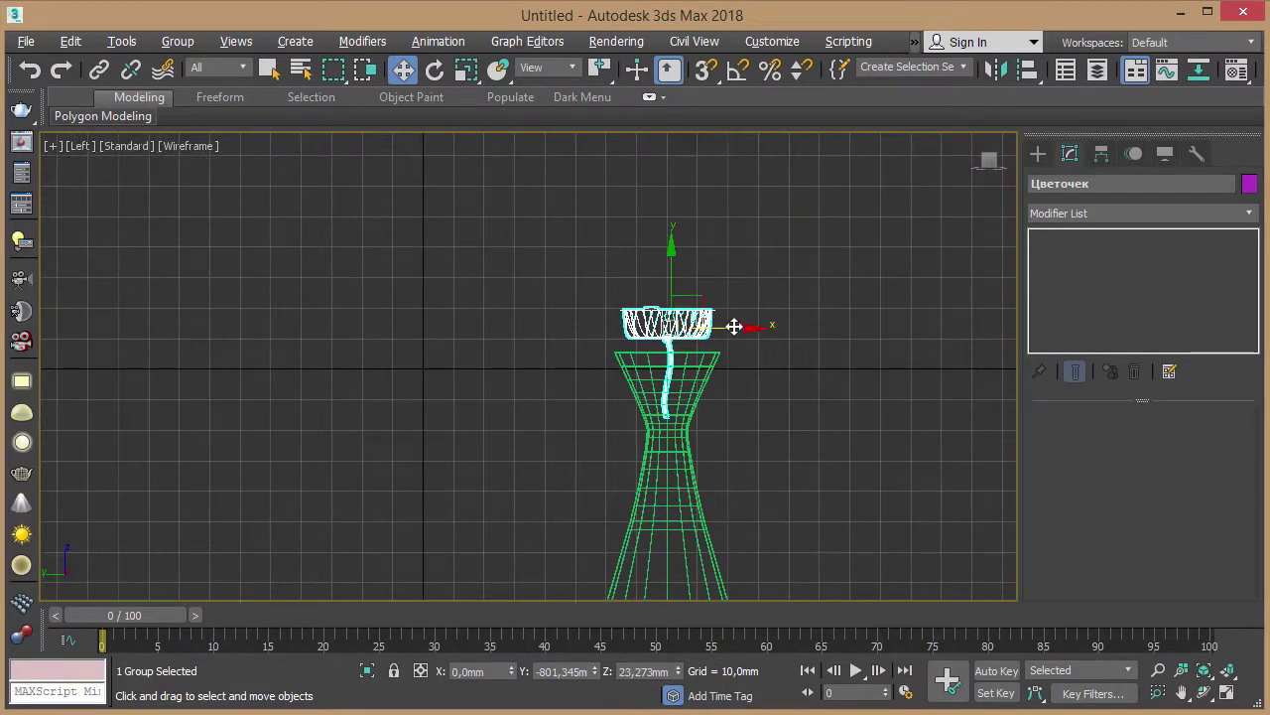
{"action": "left_click_drag", "start_coordinate": [732, 327], "coordinate": [747, 330]}
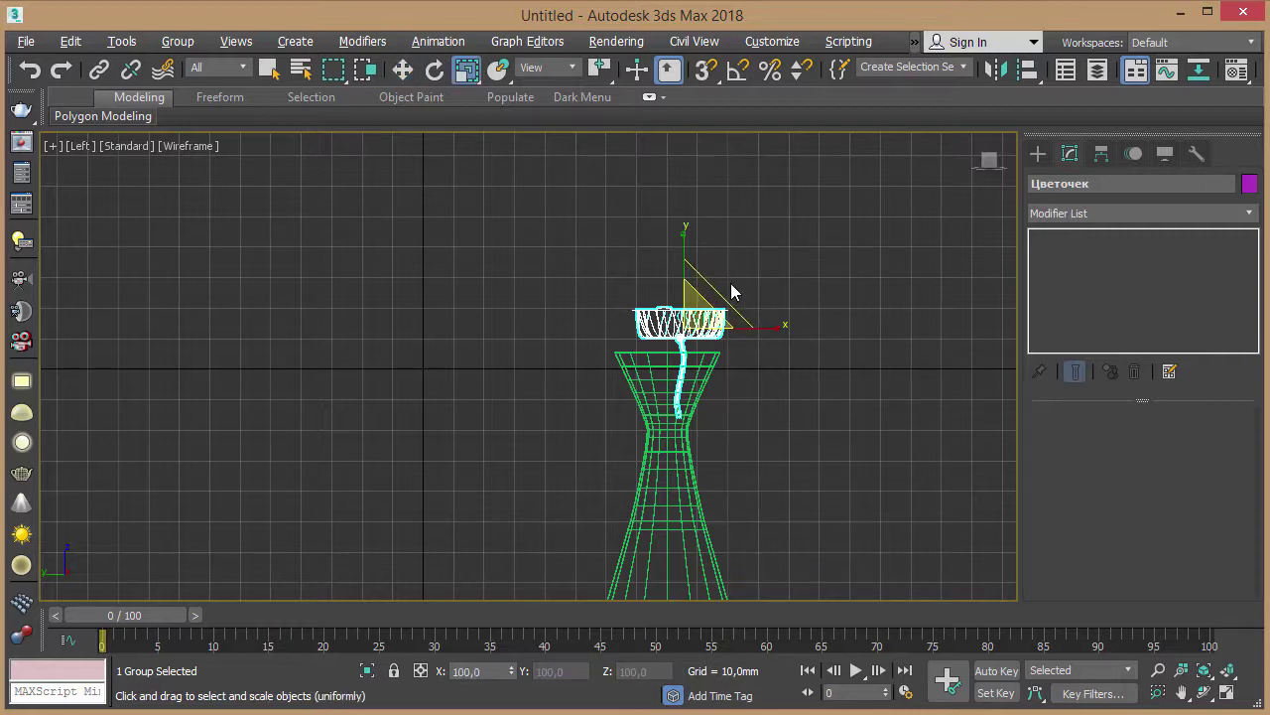
{"action": "key", "text": "e"}
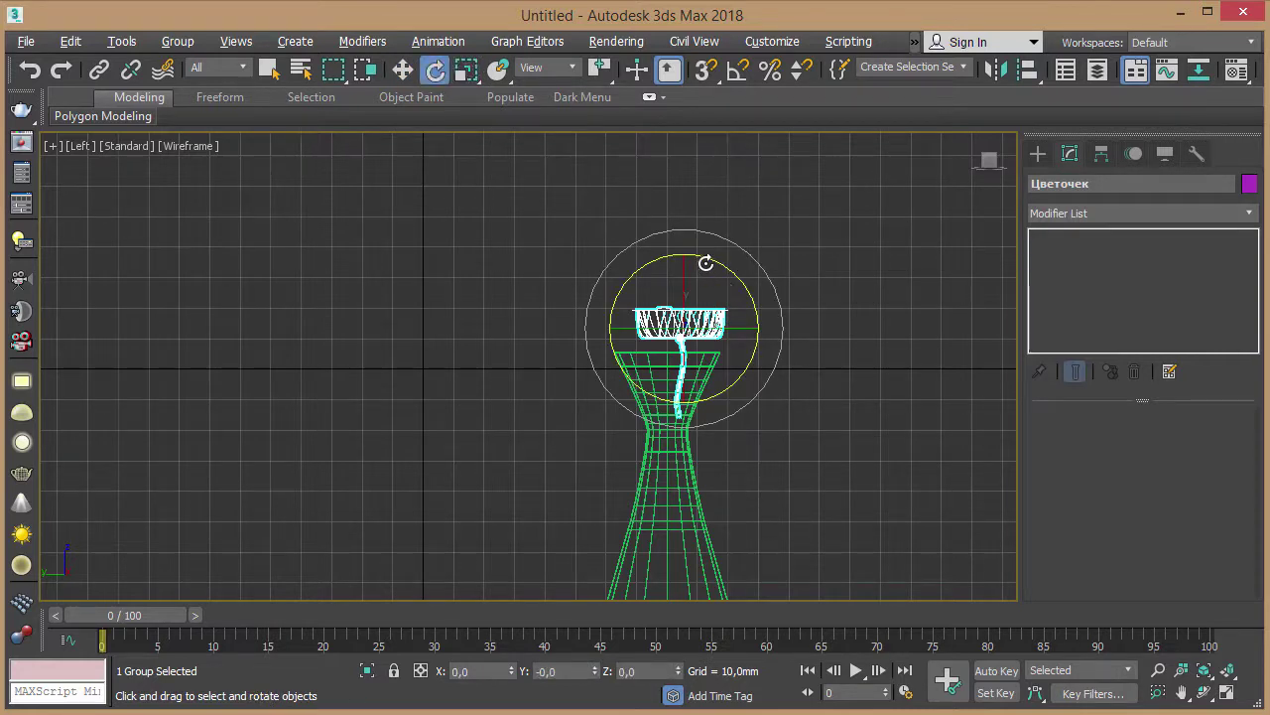
{"action": "left_click_drag", "start_coordinate": [704, 264], "coordinate": [728, 272]}
{"action": "key", "text": "w"}
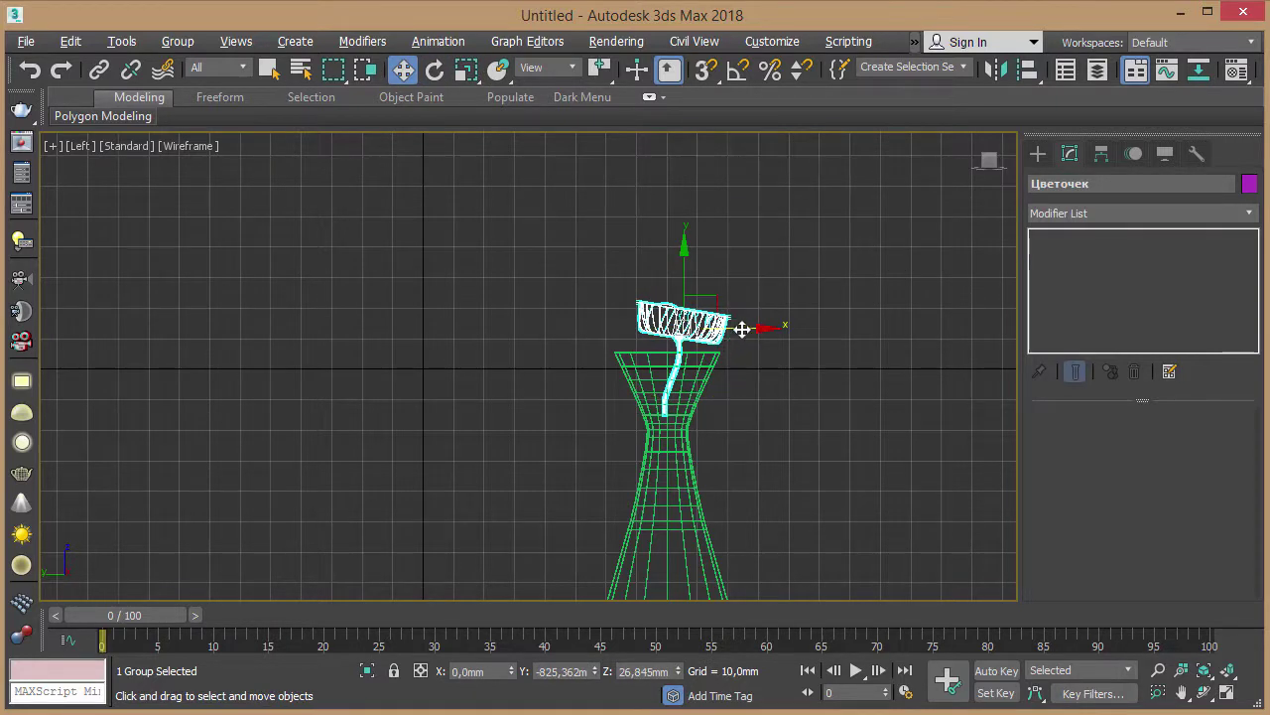
{"action": "left_click_drag", "start_coordinate": [744, 329], "coordinate": [766, 339]}
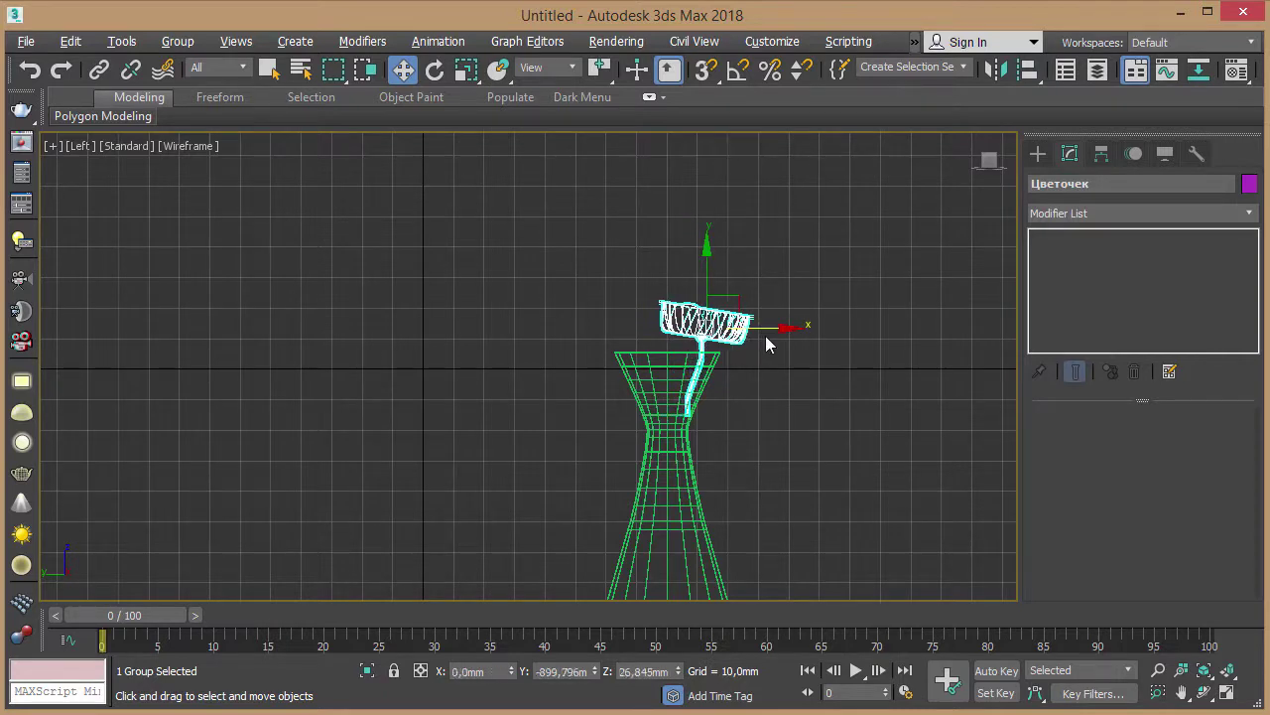
{"action": "key", "text": "e"}
{"action": "left_click_drag", "start_coordinate": [760, 286], "coordinate": [767, 290]}
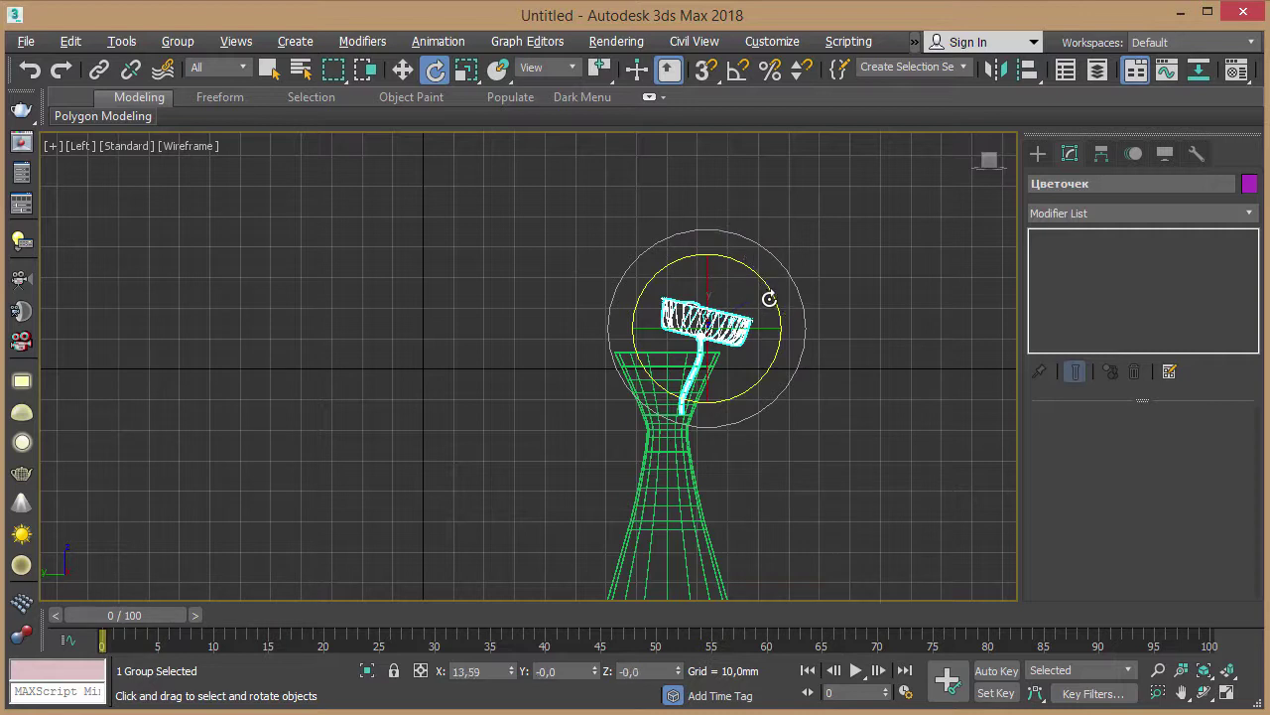
{"action": "key", "text": "w"}
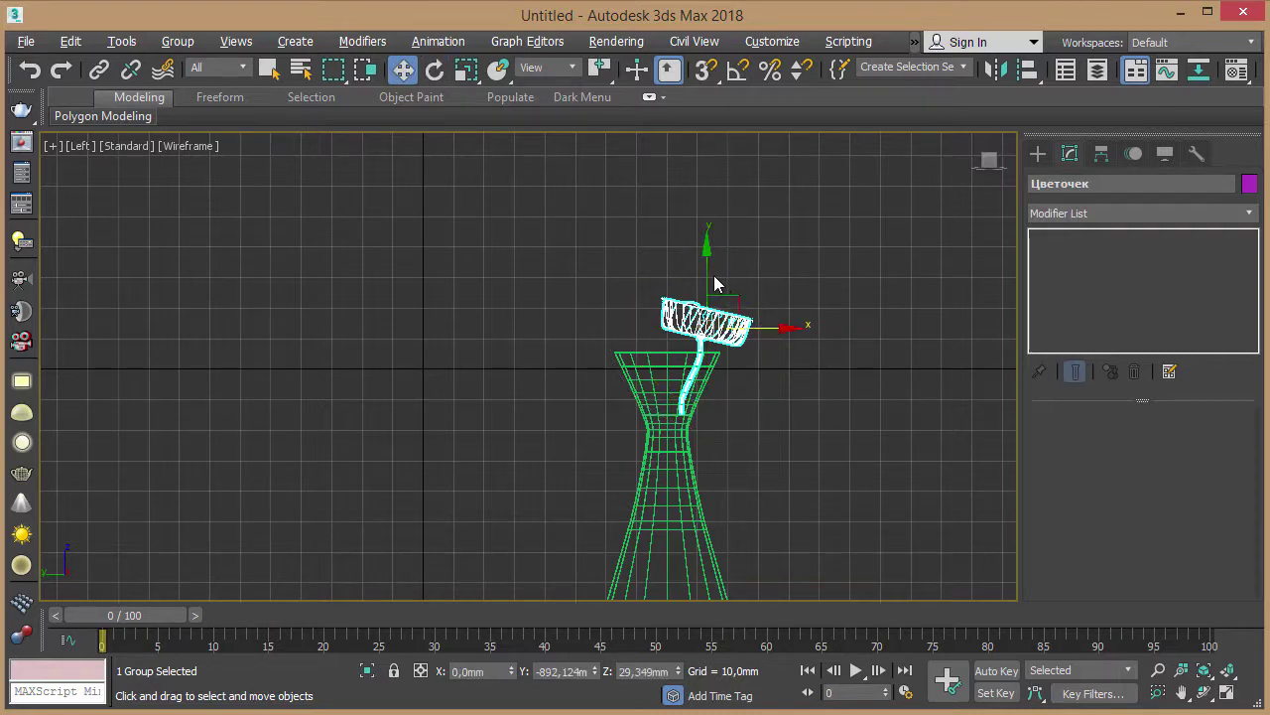
{"action": "left_click_drag", "start_coordinate": [708, 276], "coordinate": [712, 281]}
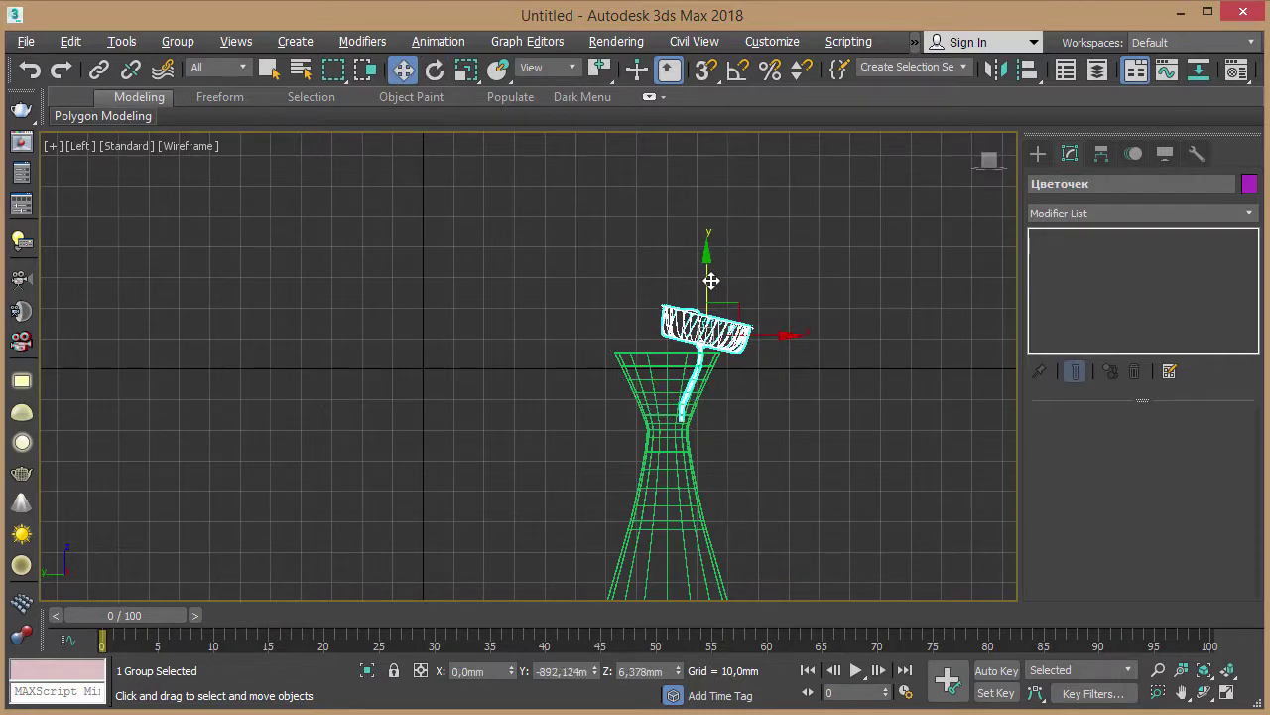
Step: From Top view, snap the flower group's pivot onto the vase's pivot with Affect Pivot Only
{"action": "key", "text": "t"}
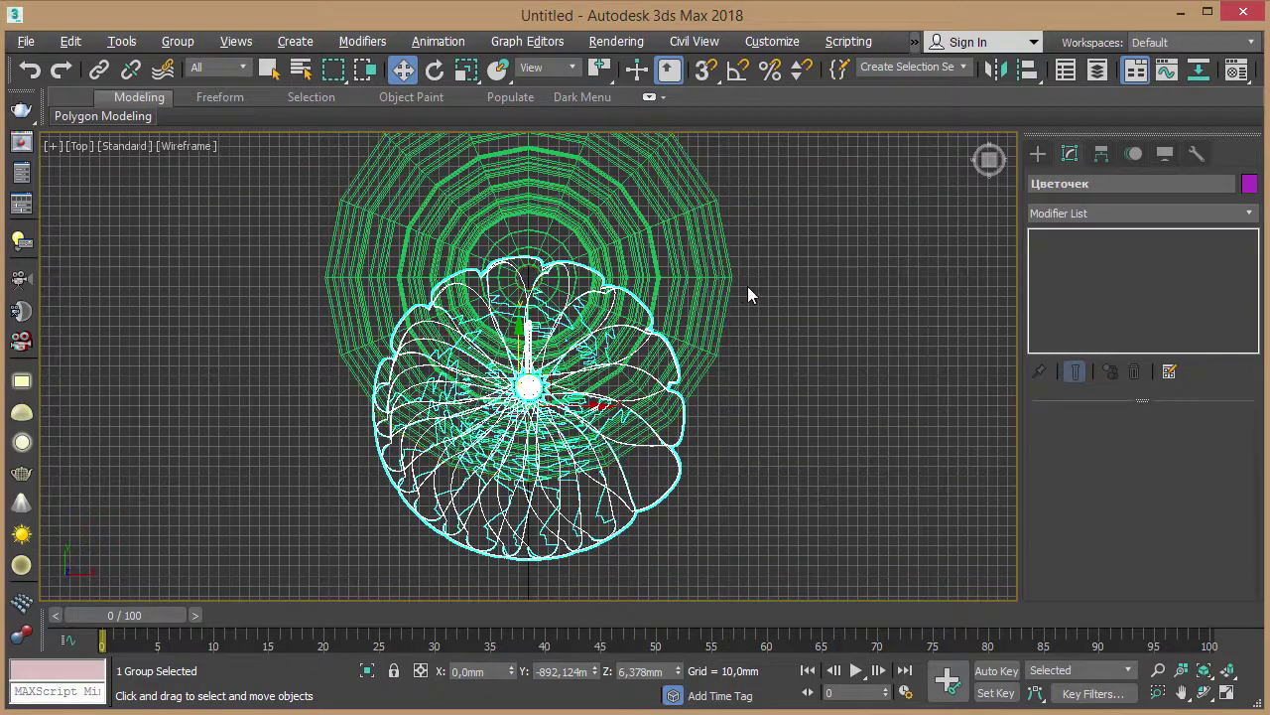
{"action": "middle_click_drag", "start_coordinate": [748, 292], "coordinate": [832, 320]}
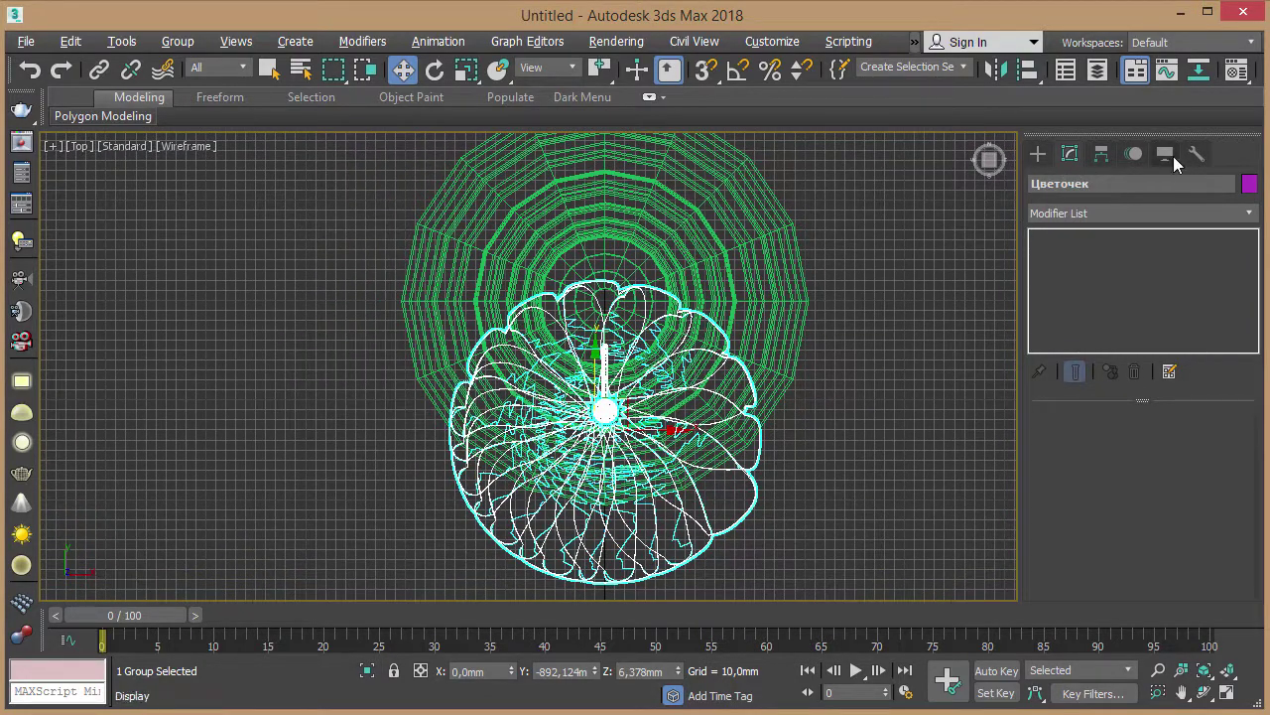
{"action": "left_click", "coordinate": [1101, 154]}
{"action": "left_click", "coordinate": [1157, 296]}
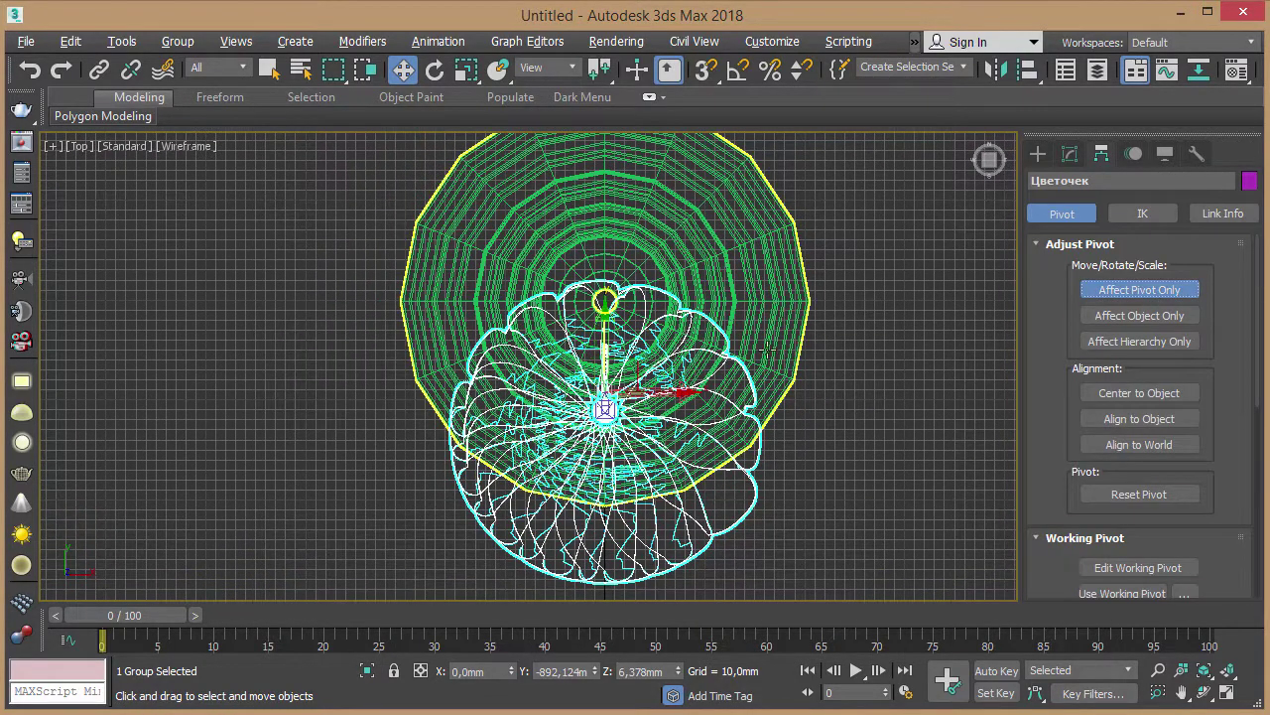
{"action": "middle_click_drag", "start_coordinate": [792, 302], "coordinate": [832, 331]}
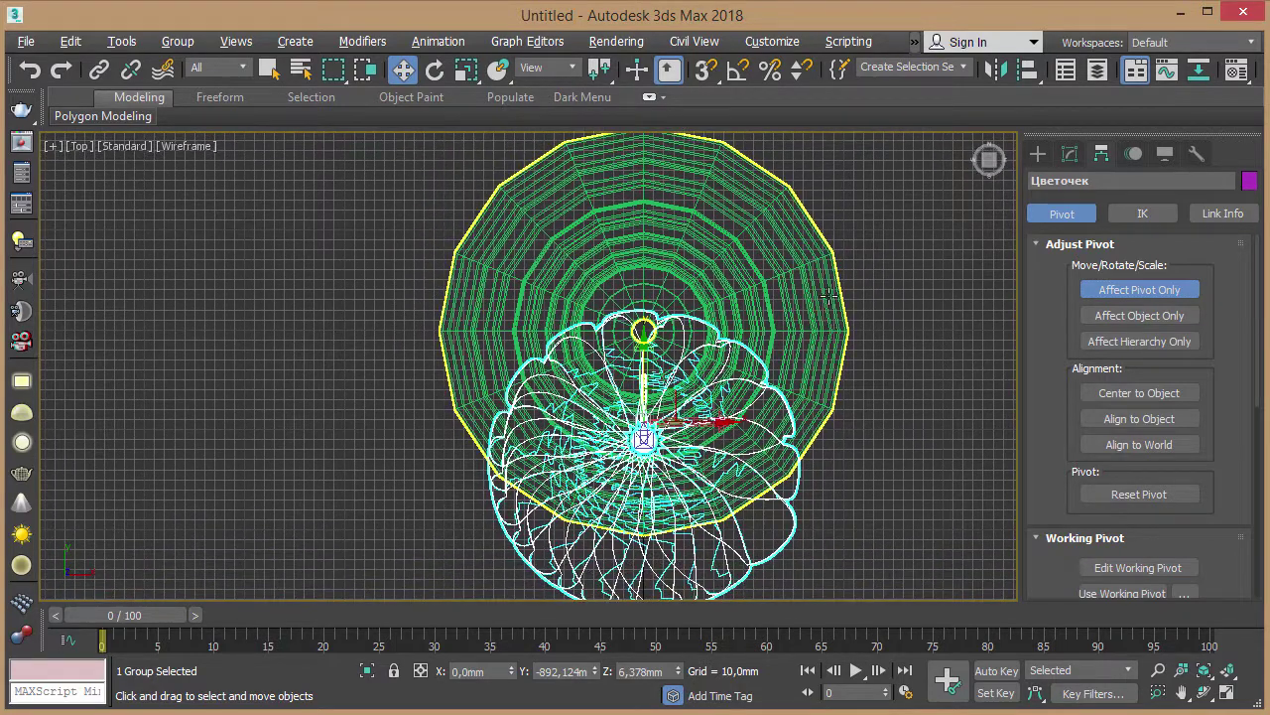
{"action": "middle_click_drag", "start_coordinate": [860, 290], "coordinate": [865, 288]}
{"action": "left_click", "coordinate": [707, 68]}
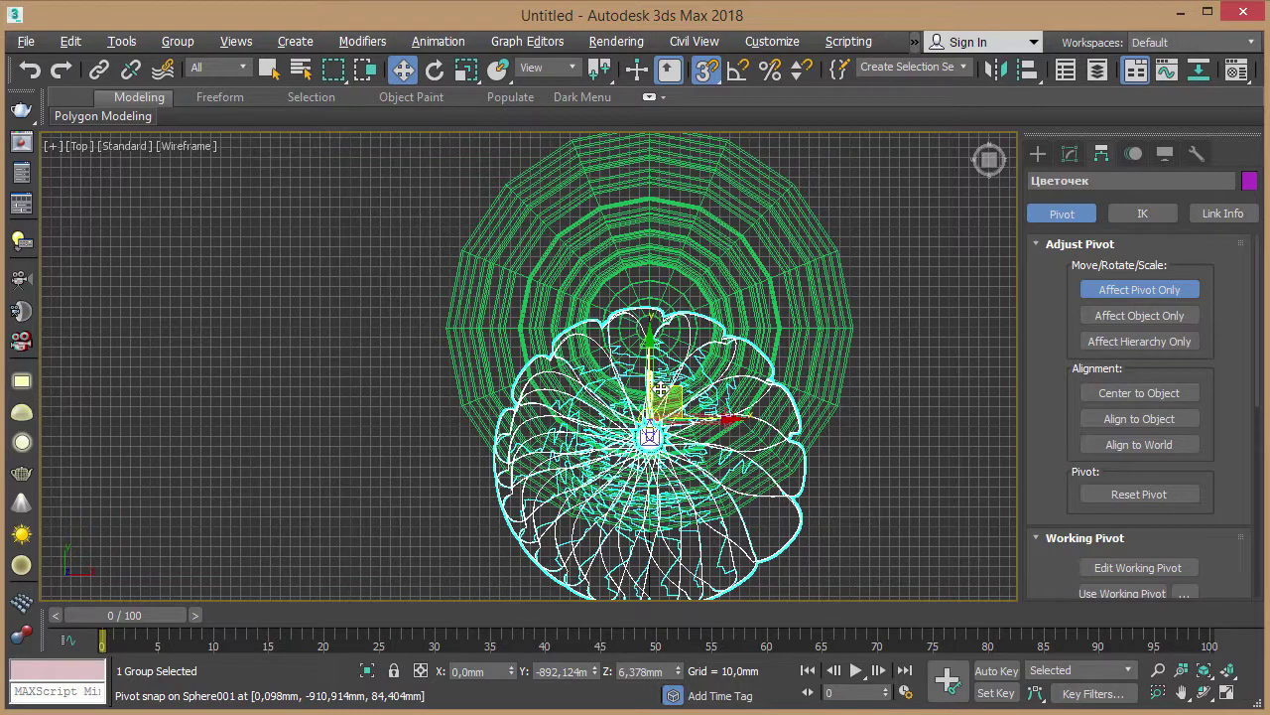
{"action": "left_click_drag", "start_coordinate": [659, 410], "coordinate": [650, 323]}
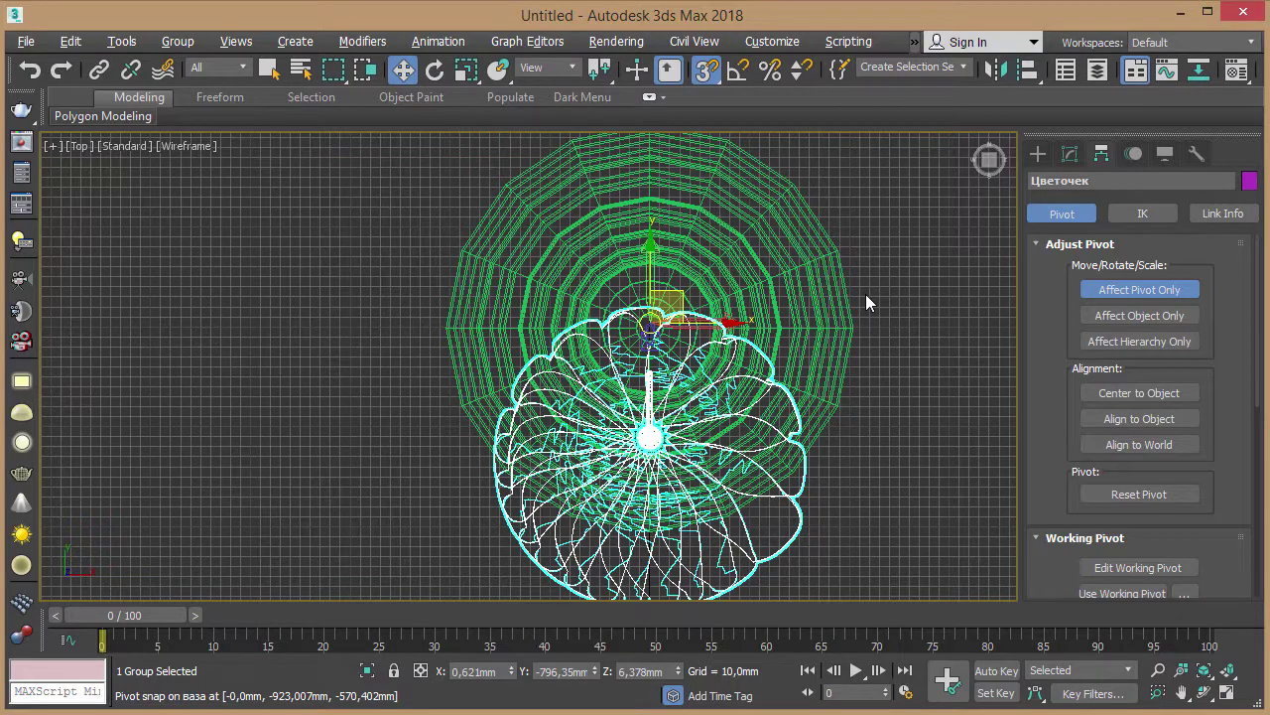
Step: Switch Affect Pivot Only back off and recentre the view on the vase
{"action": "left_click", "coordinate": [1188, 292]}
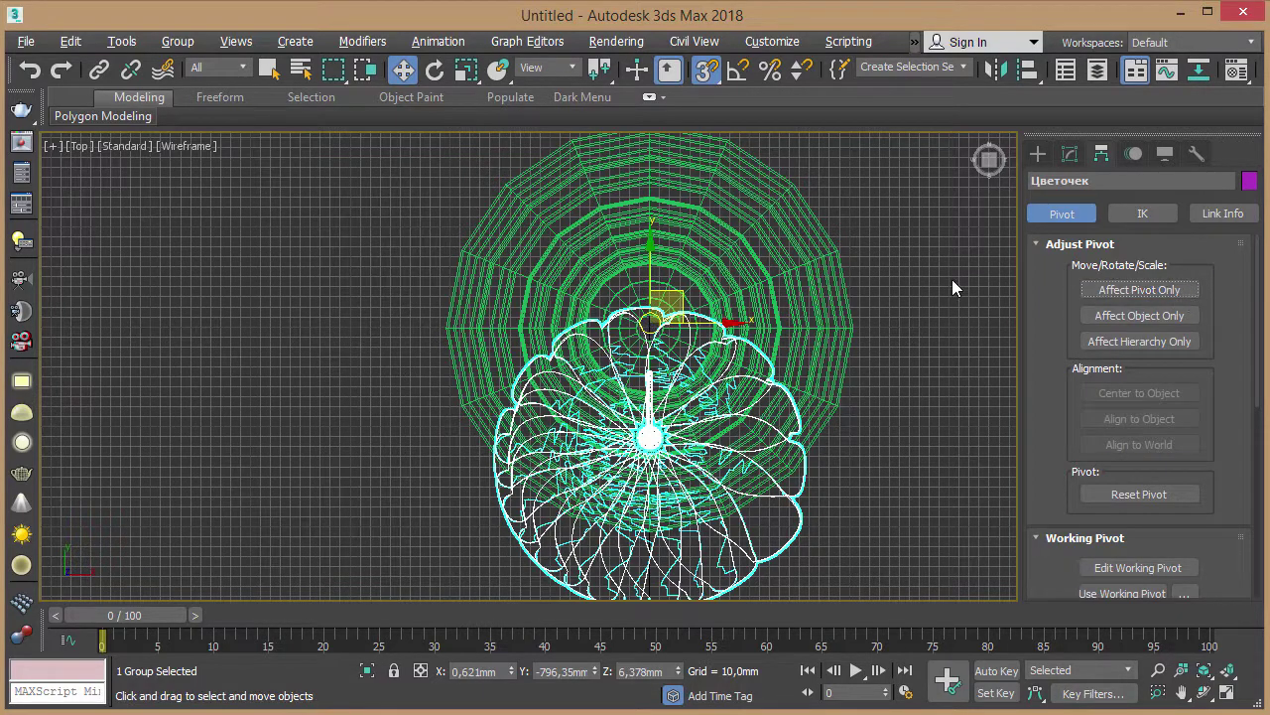
{"action": "mouse_move", "coordinate": [951, 279]}
{"action": "middle_mouse_down"}
{"action": "mouse_move", "coordinate": [909, 255]}
{"action": "mouse_move", "coordinate": [883, 263]}
{"action": "middle_mouse_up"}
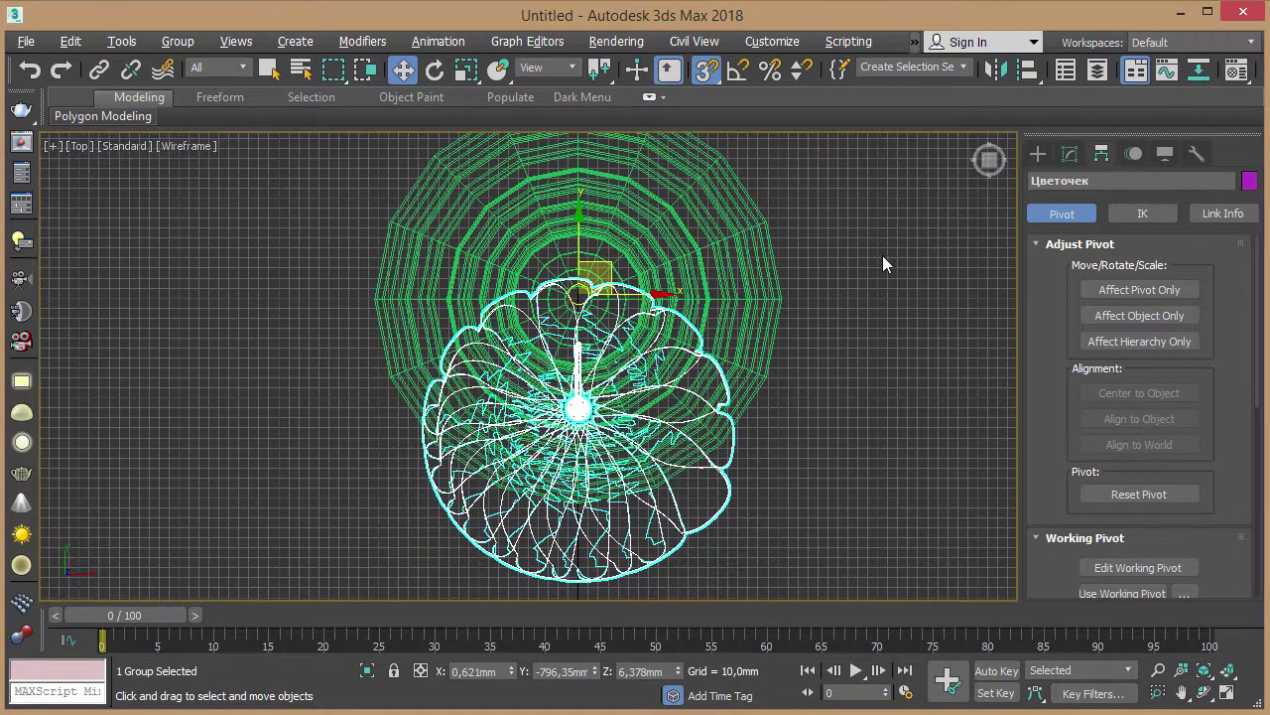
{"action": "left_click", "coordinate": [122, 41]}
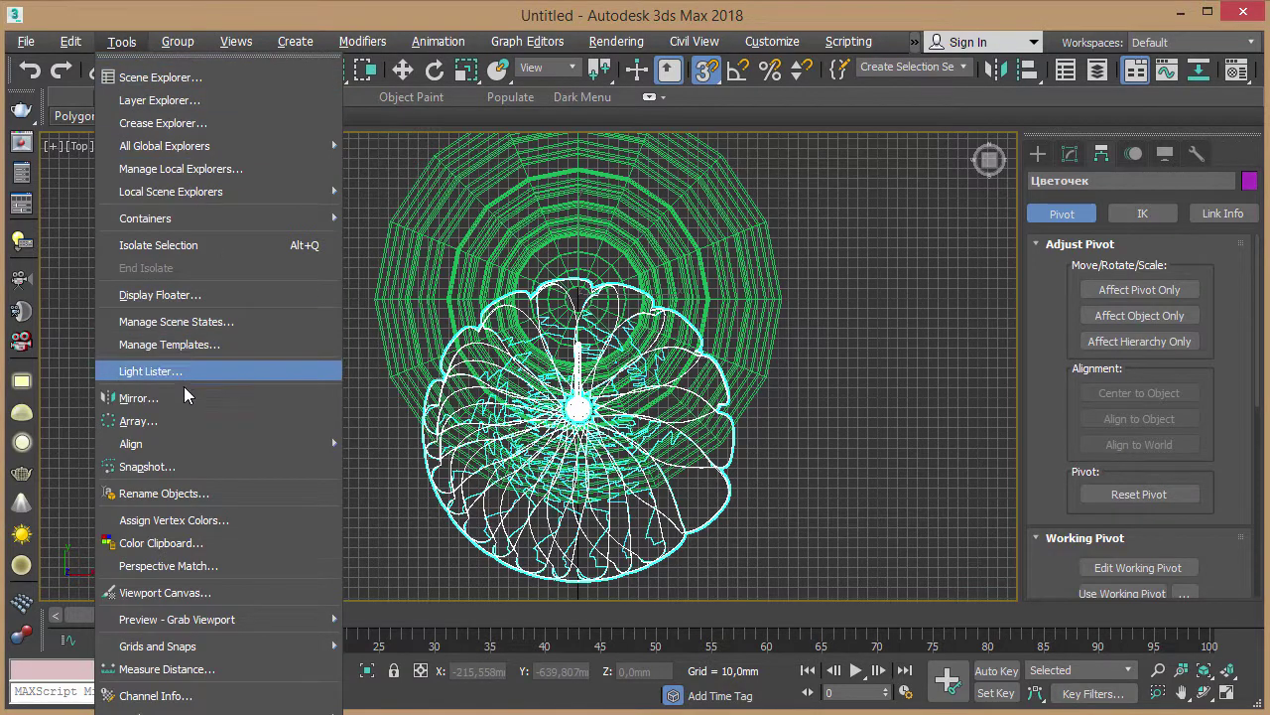
Step: Array the flower into 14 instanced copies rotated 25° apart about Z, checking the preview
{"action": "left_click", "coordinate": [182, 433]}
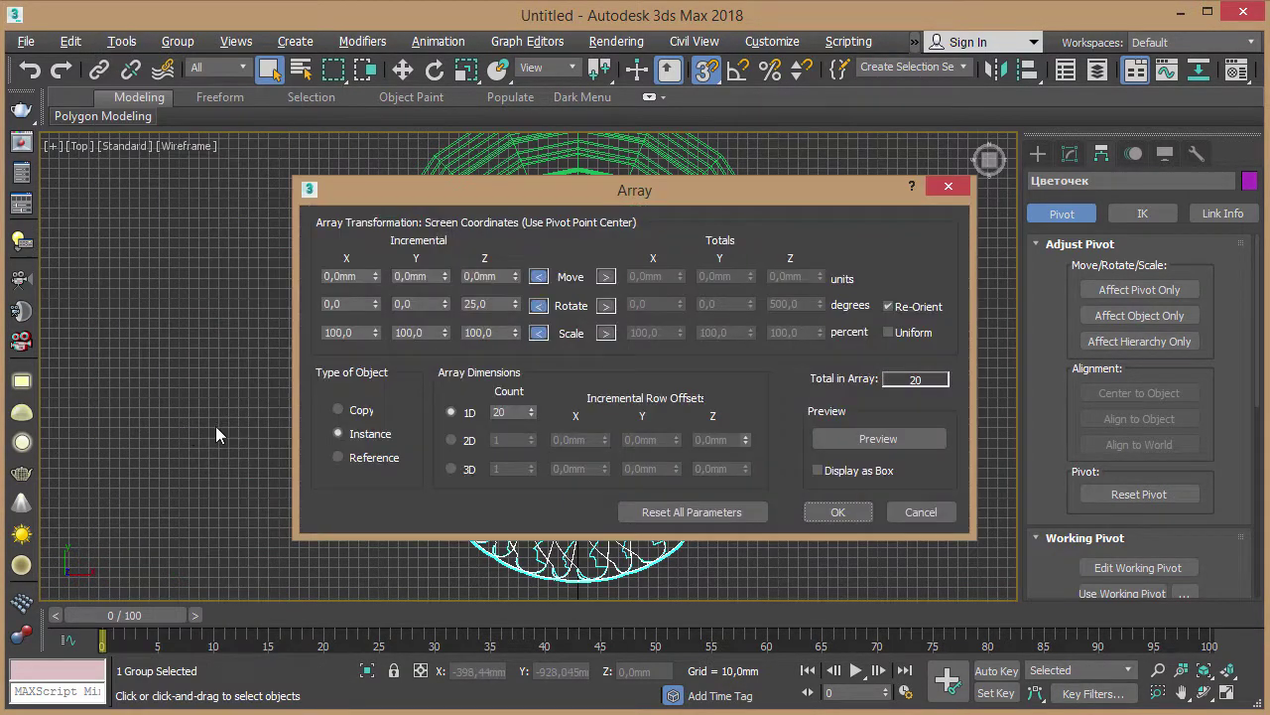
{"action": "left_click_drag", "start_coordinate": [627, 192], "coordinate": [965, 195]}
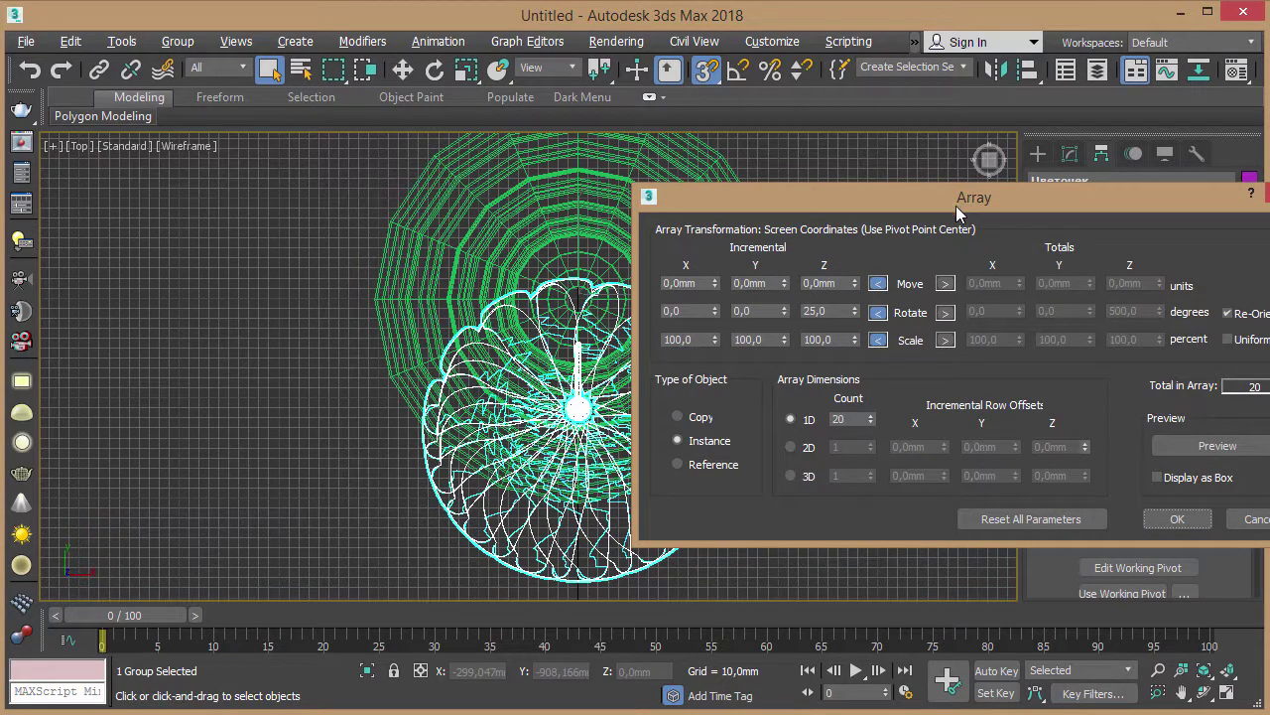
{"action": "mouse_move", "coordinate": [956, 205]}
{"action": "left_mouse_down"}
{"action": "mouse_move", "coordinate": [1044, 226]}
{"action": "mouse_move", "coordinate": [937, 186]}
{"action": "left_mouse_up"}
{"action": "left_click", "coordinate": [1218, 444]}
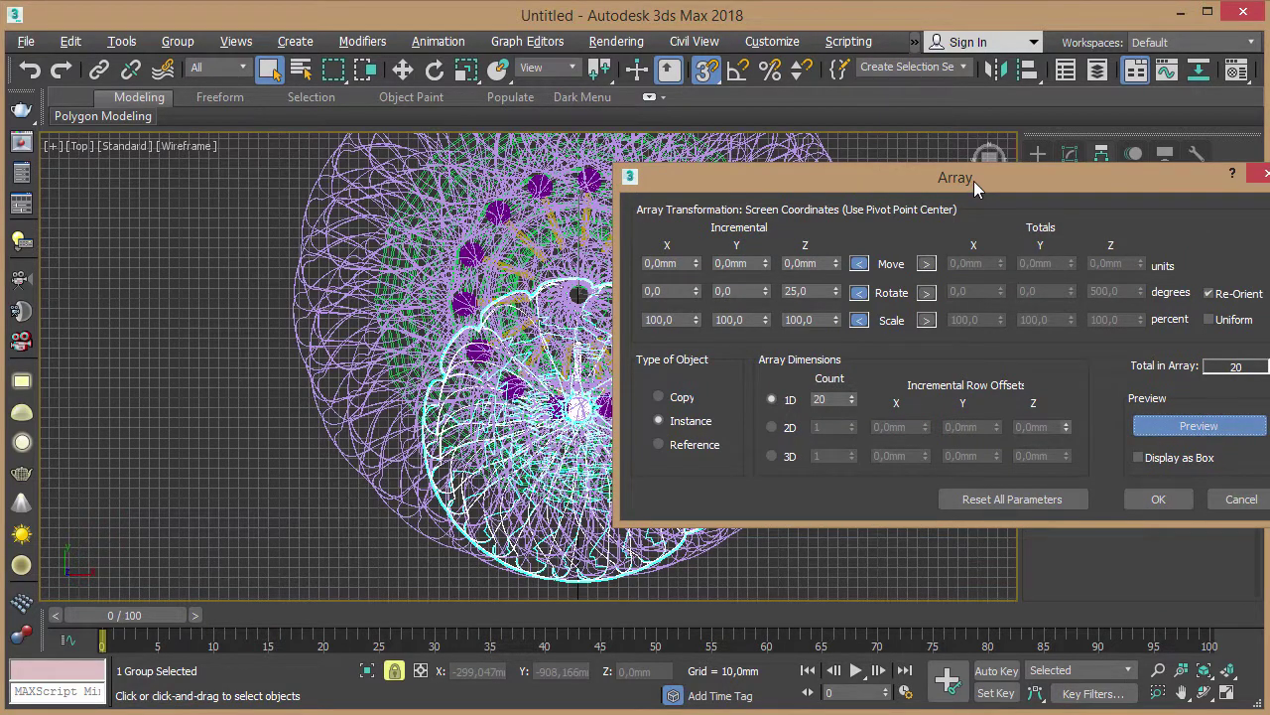
{"action": "left_click_drag", "start_coordinate": [838, 399], "coordinate": [802, 399]}
{"action": "type", "text": "12"}
{"action": "left_click", "coordinate": [811, 292]}
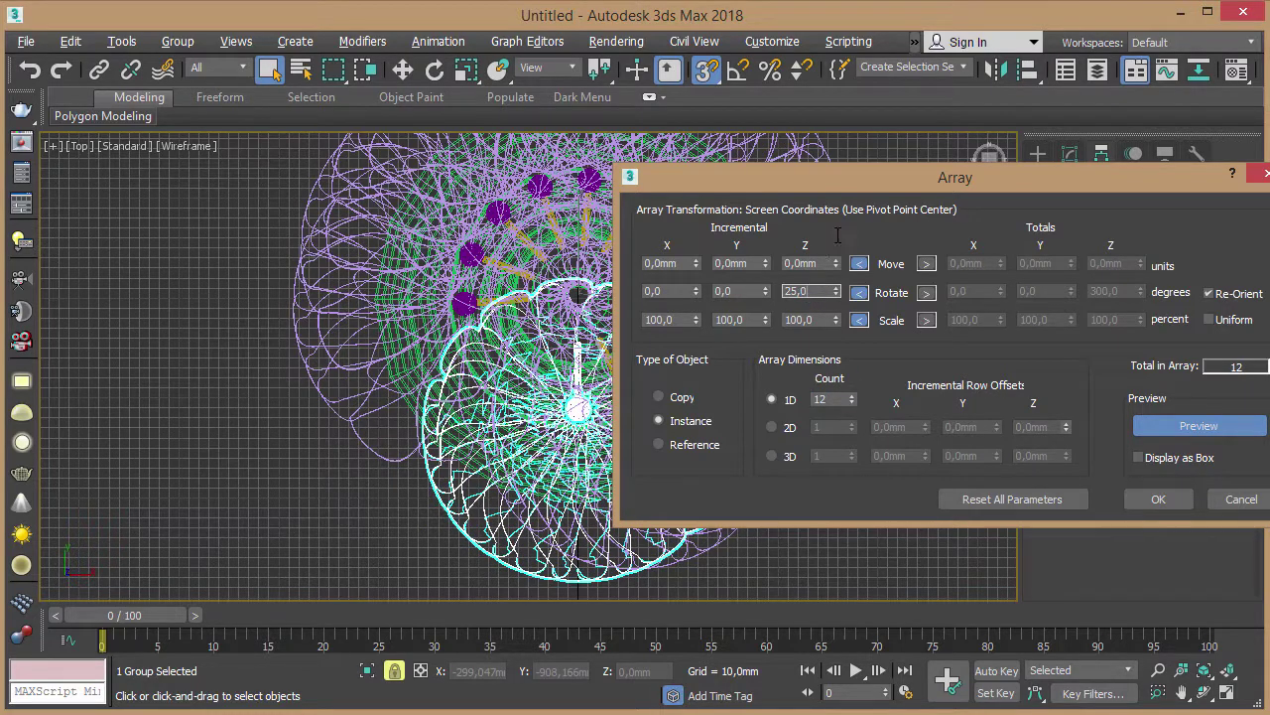
{"action": "mouse_move", "coordinate": [870, 180]}
{"action": "left_mouse_down"}
{"action": "mouse_move", "coordinate": [1249, 337]}
{"action": "mouse_move", "coordinate": [744, 219]}
{"action": "left_mouse_up"}
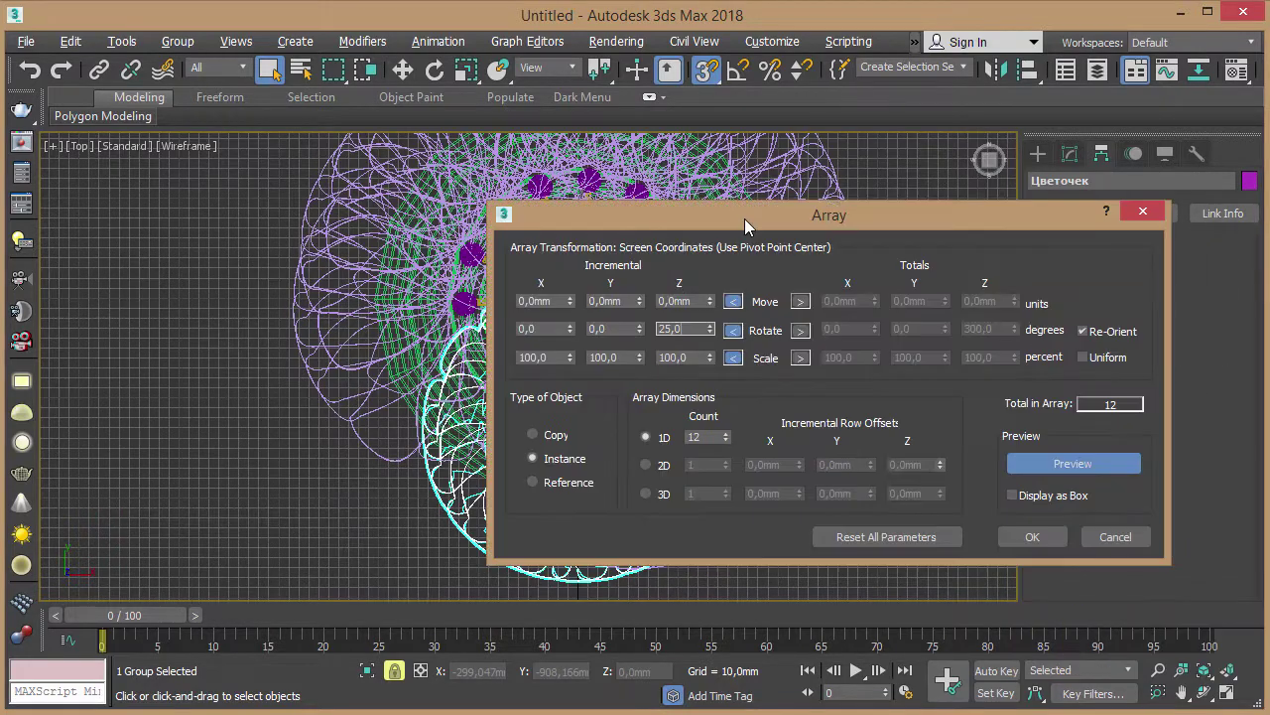
{"action": "double_click", "coordinate": [698, 437]}
{"action": "type", "text": "14"}
{"action": "left_click_drag", "start_coordinate": [963, 228], "coordinate": [1011, 242]}
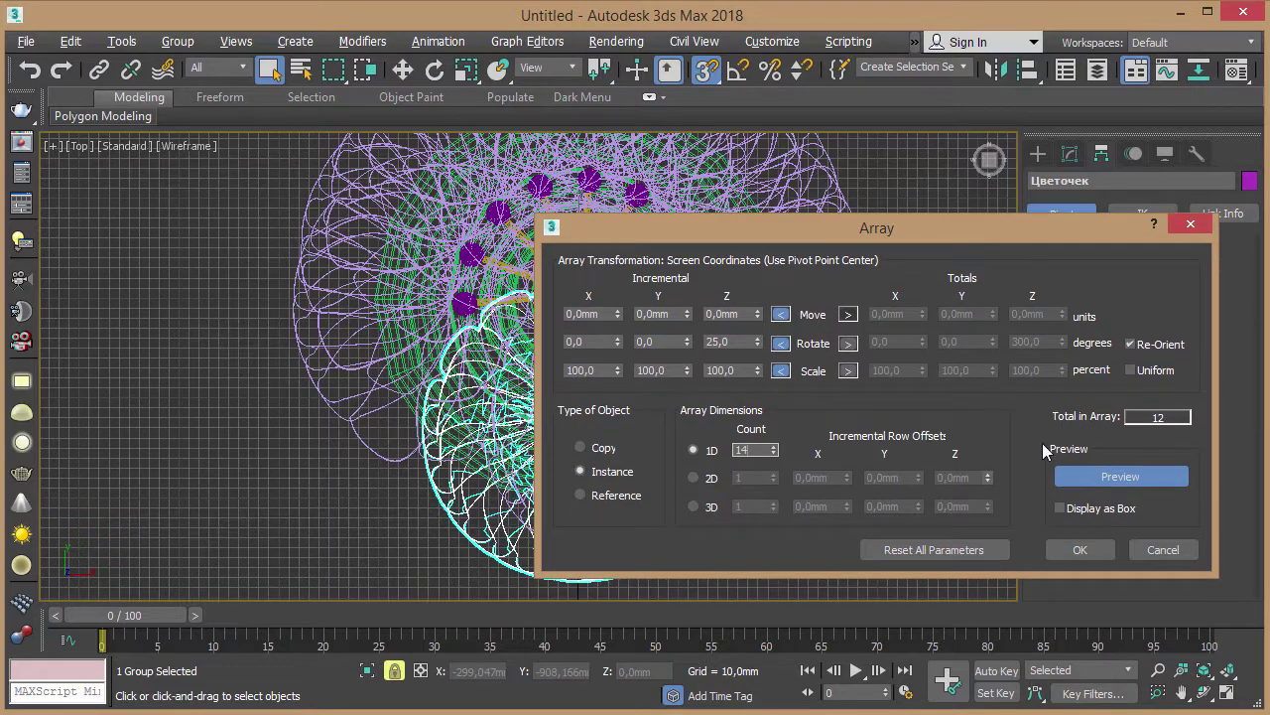
{"action": "left_click", "coordinate": [1078, 550]}
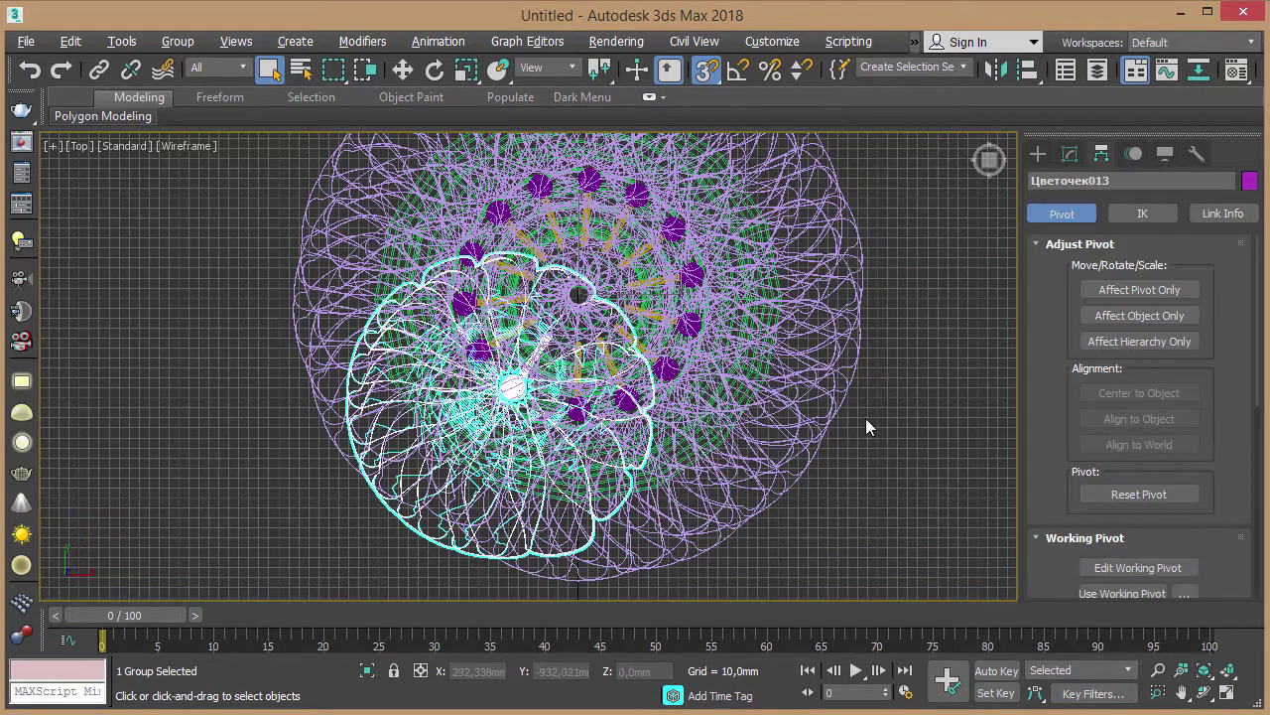
{"action": "key", "text": "p"}
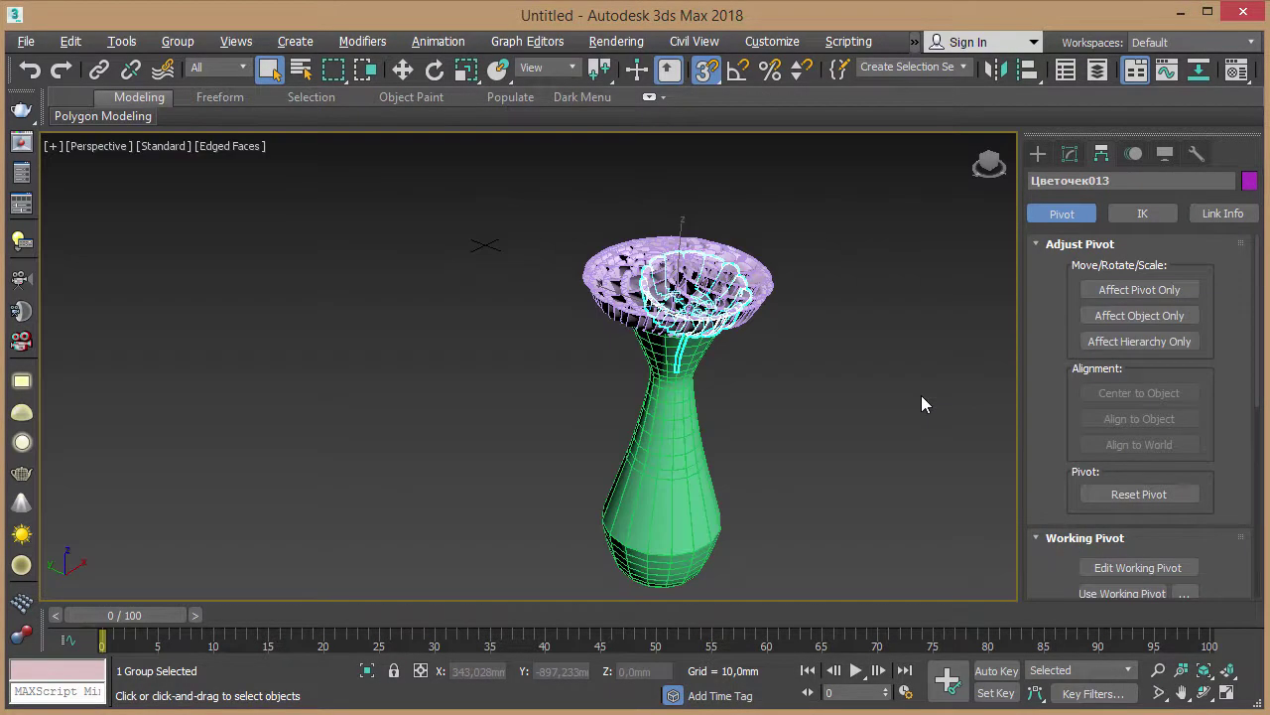
{"action": "left_click", "coordinate": [887, 374]}
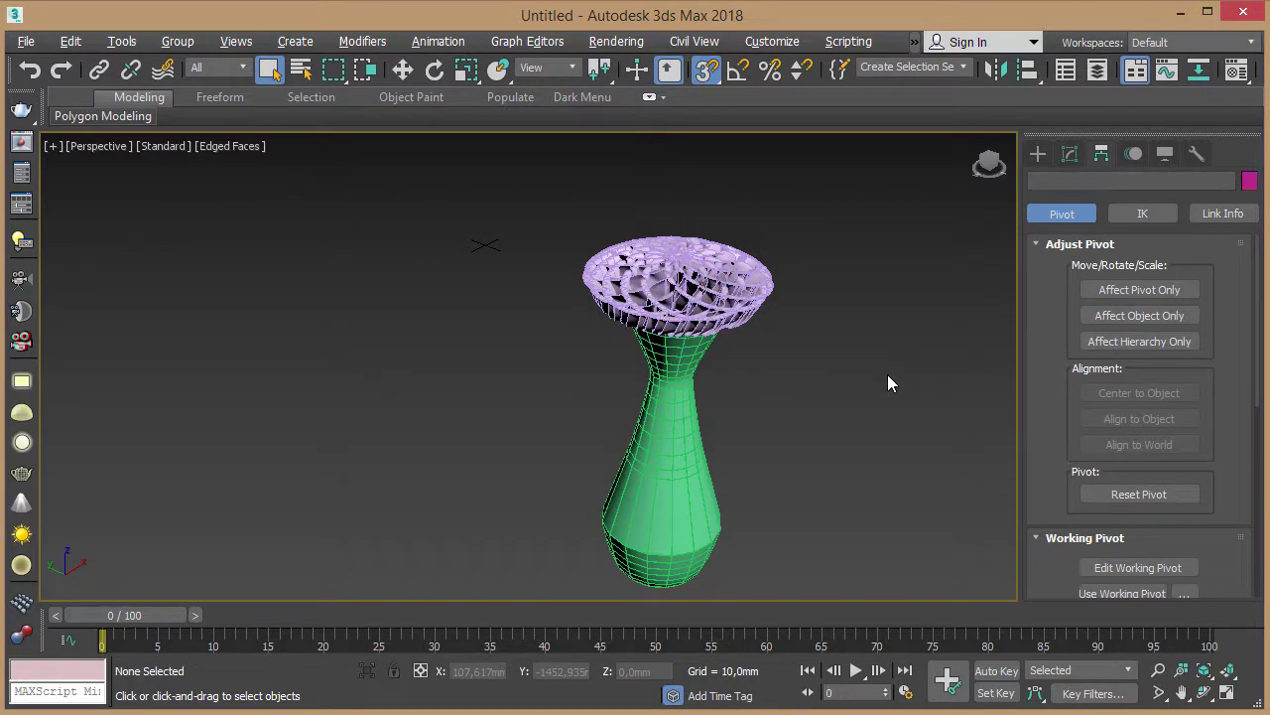
{"action": "mouse_move", "coordinate": [880, 353]}
{"action": "middle_mouse_down", "text": "alt"}
{"action": "mouse_move", "coordinate": [767, 372]}
{"action": "mouse_move", "coordinate": [801, 297]}
{"action": "mouse_move", "coordinate": [816, 351]}
{"action": "middle_mouse_up", "text": "alt"}
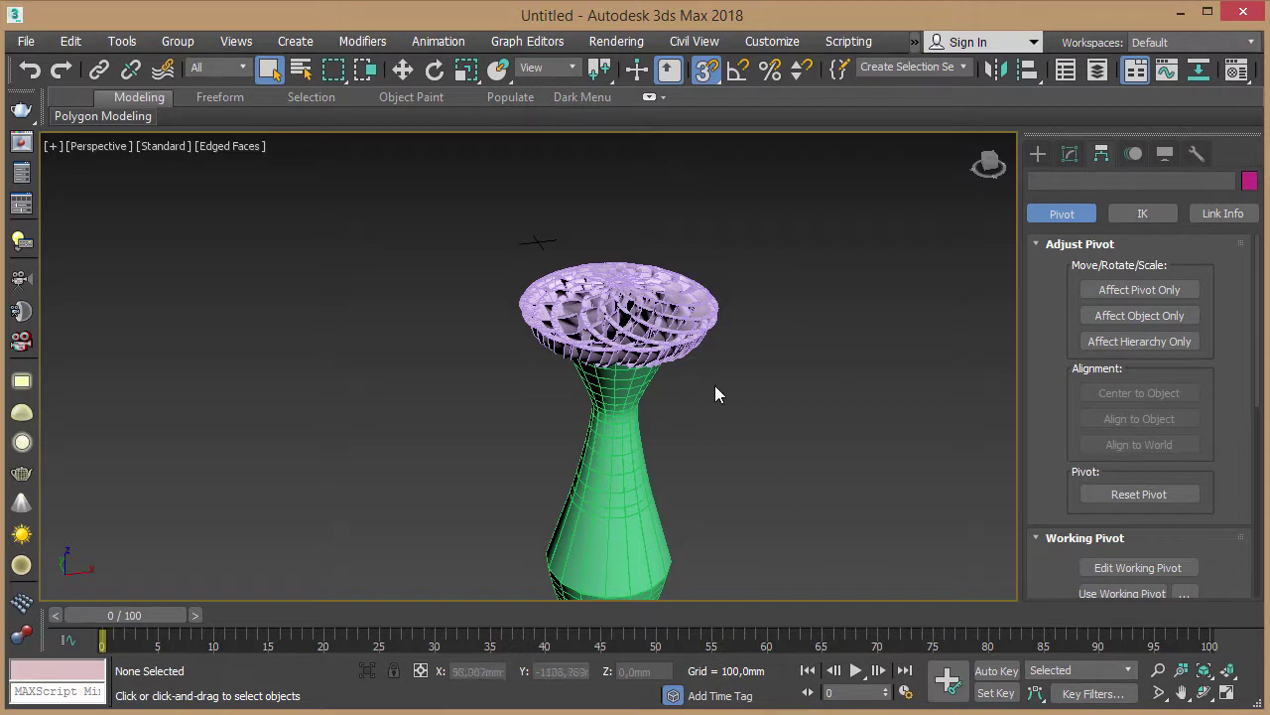
{"action": "middle_click_drag", "start_coordinate": [714, 385], "coordinate": [743, 334]}
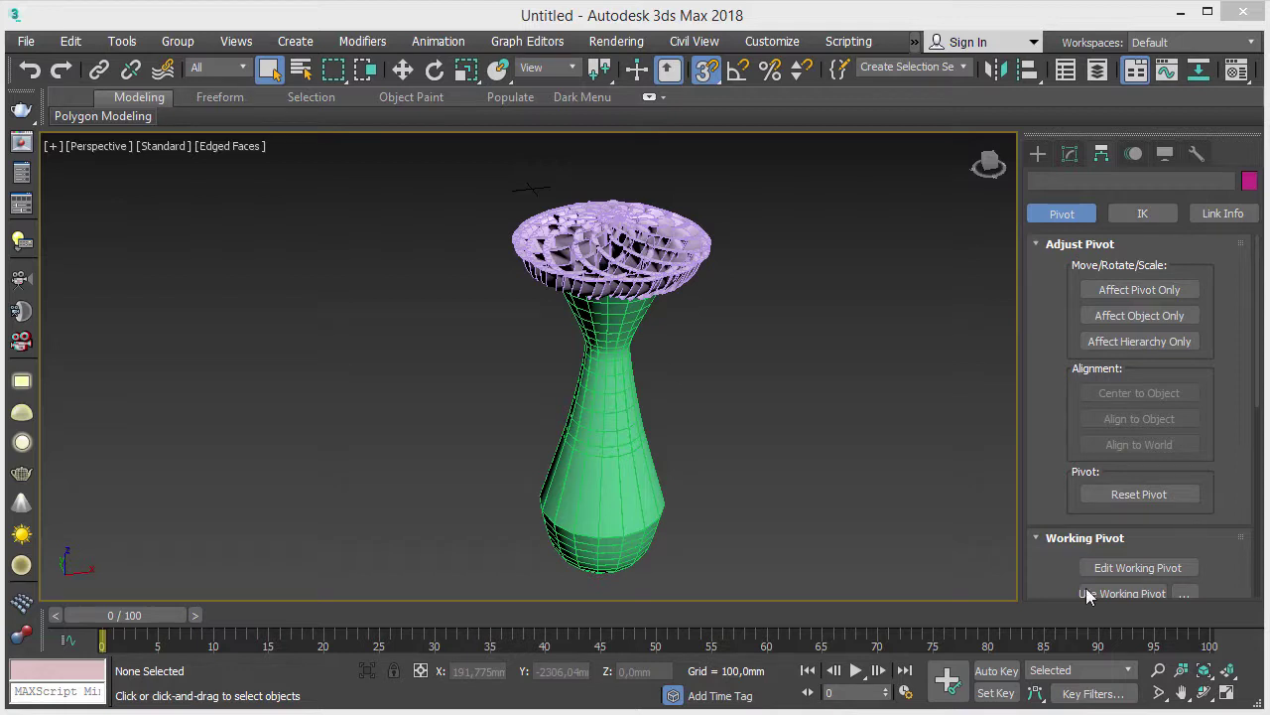
{"action": "middle_click_drag", "start_coordinate": [717, 394], "coordinate": [477, 346]}
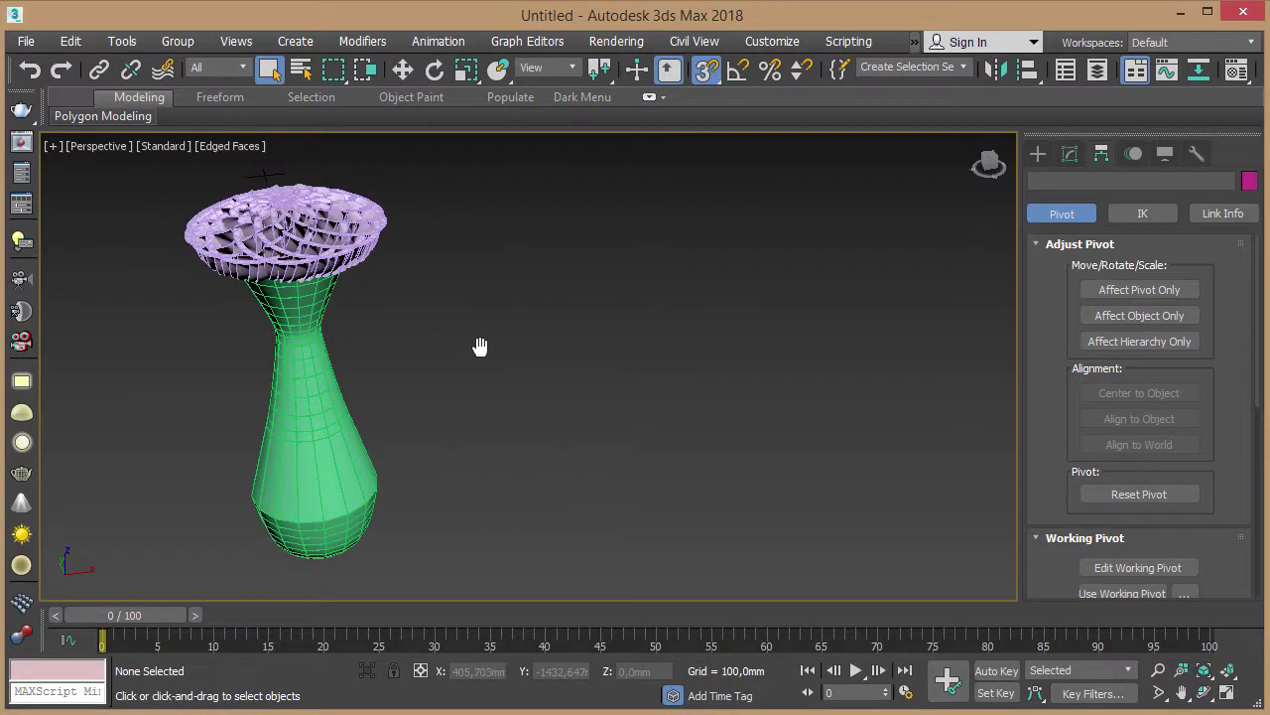
Step: Create a tall standard-primitive box, about 1848 × 1632 mm at the base, beside the vase
{"action": "left_click", "coordinate": [1040, 154]}
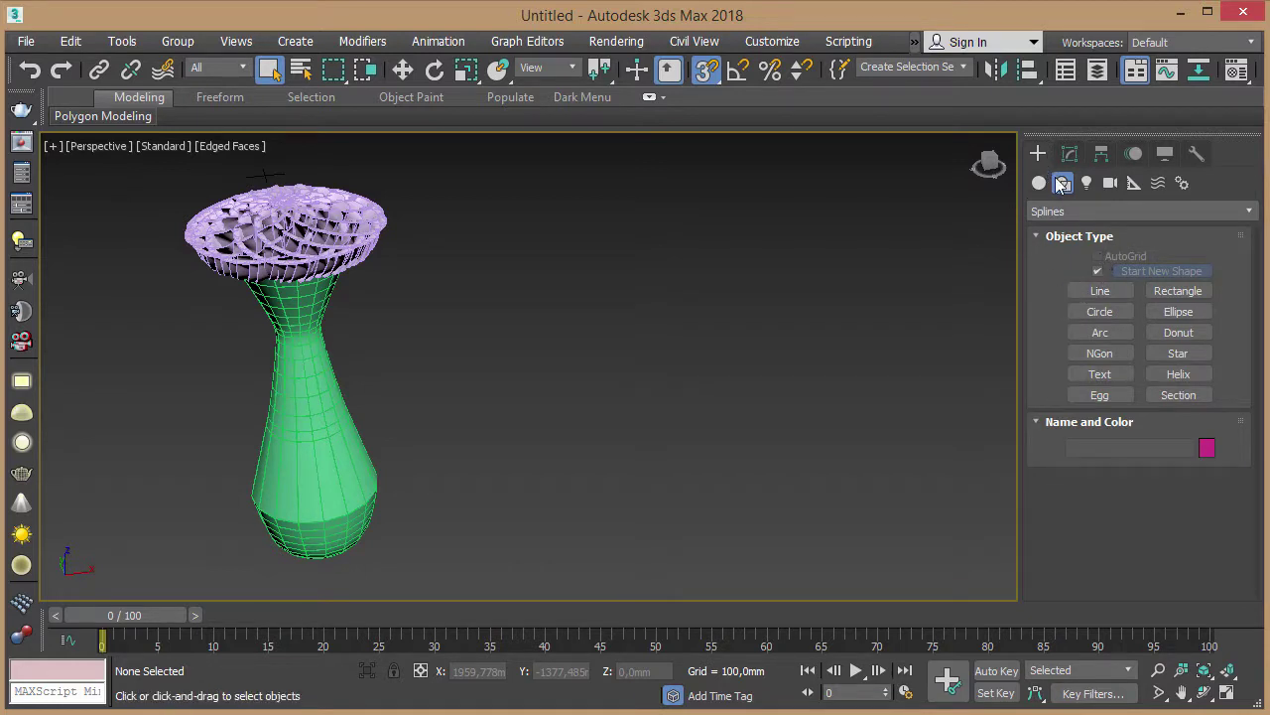
{"action": "left_click", "coordinate": [1039, 183]}
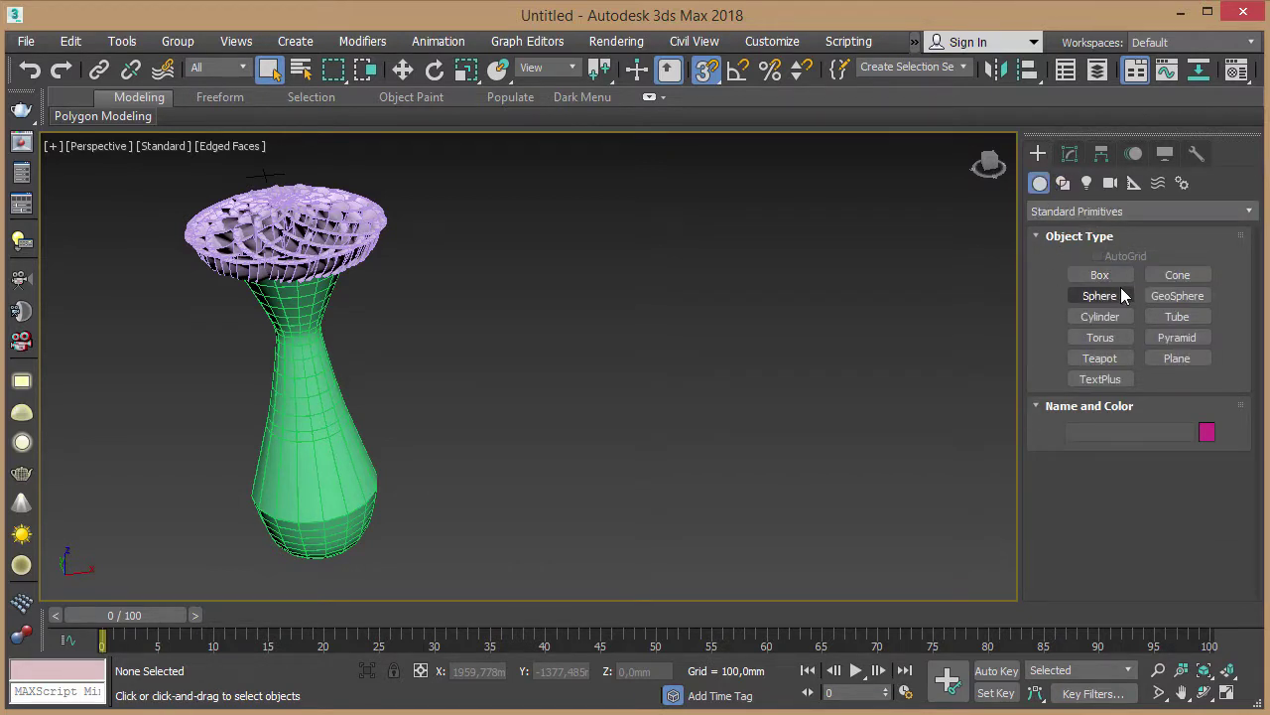
{"action": "left_click", "coordinate": [1100, 275]}
{"action": "middle_click_drag", "start_coordinate": [743, 347], "coordinate": [712, 329]}
{"action": "scroll", "coordinate": [712, 329], "scroll_direction": "down", "scroll_amount": 3}
{"action": "middle_click_drag", "start_coordinate": [828, 340], "coordinate": [609, 328]}
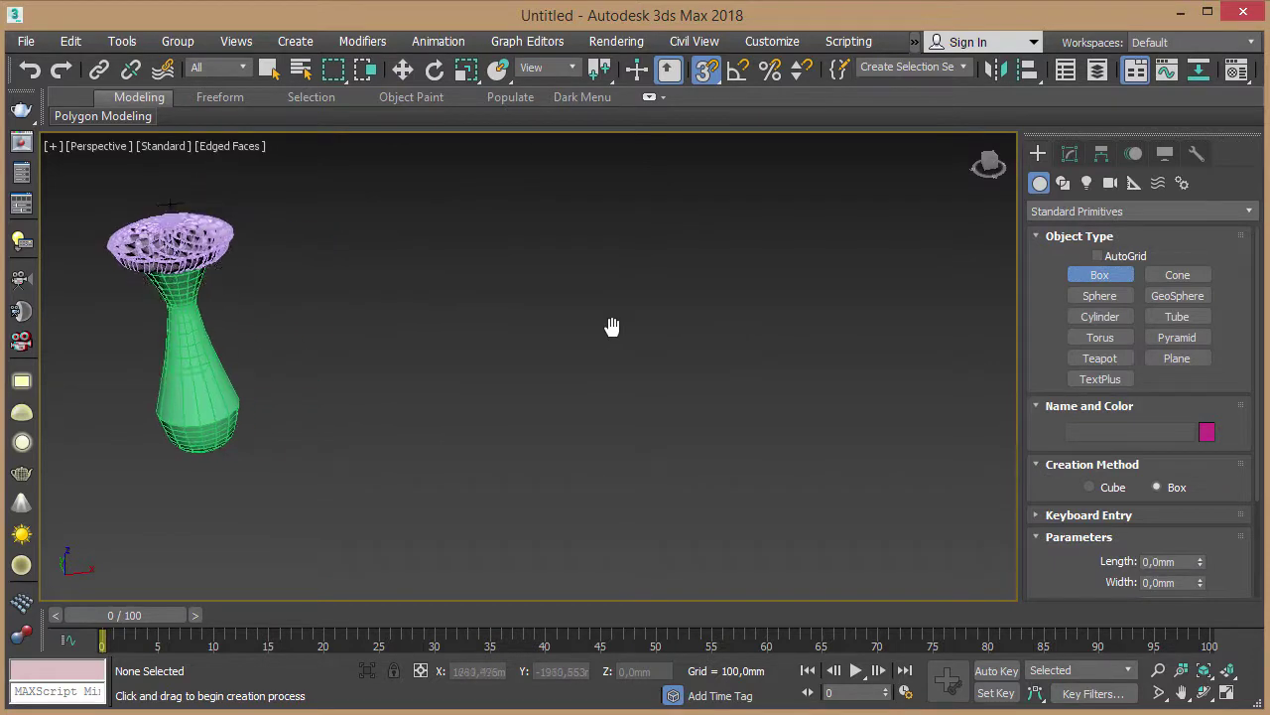
{"action": "mouse_move", "coordinate": [469, 266]}
{"action": "left_mouse_down"}
{"action": "mouse_move", "coordinate": [887, 483]}
{"action": "mouse_move", "coordinate": [1018, 402]}
{"action": "left_mouse_up"}
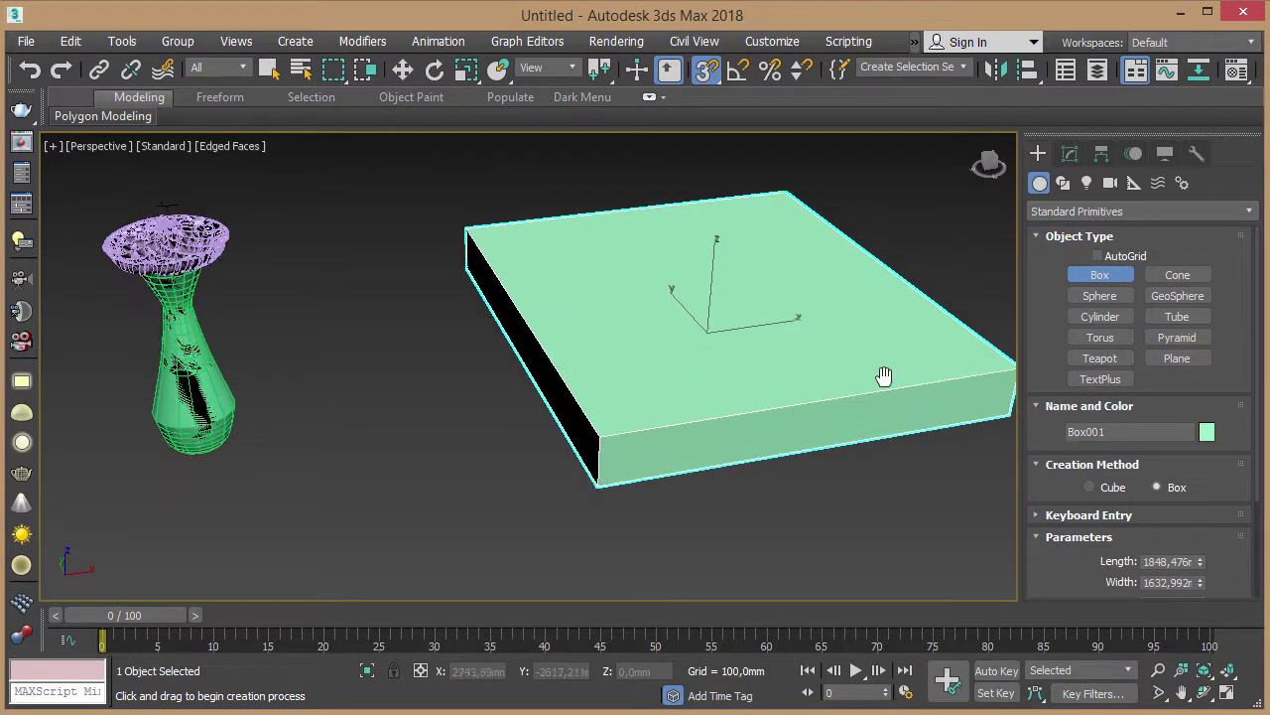
{"action": "middle_click_drag", "start_coordinate": [882, 378], "coordinate": [763, 369], "text": "alt"}
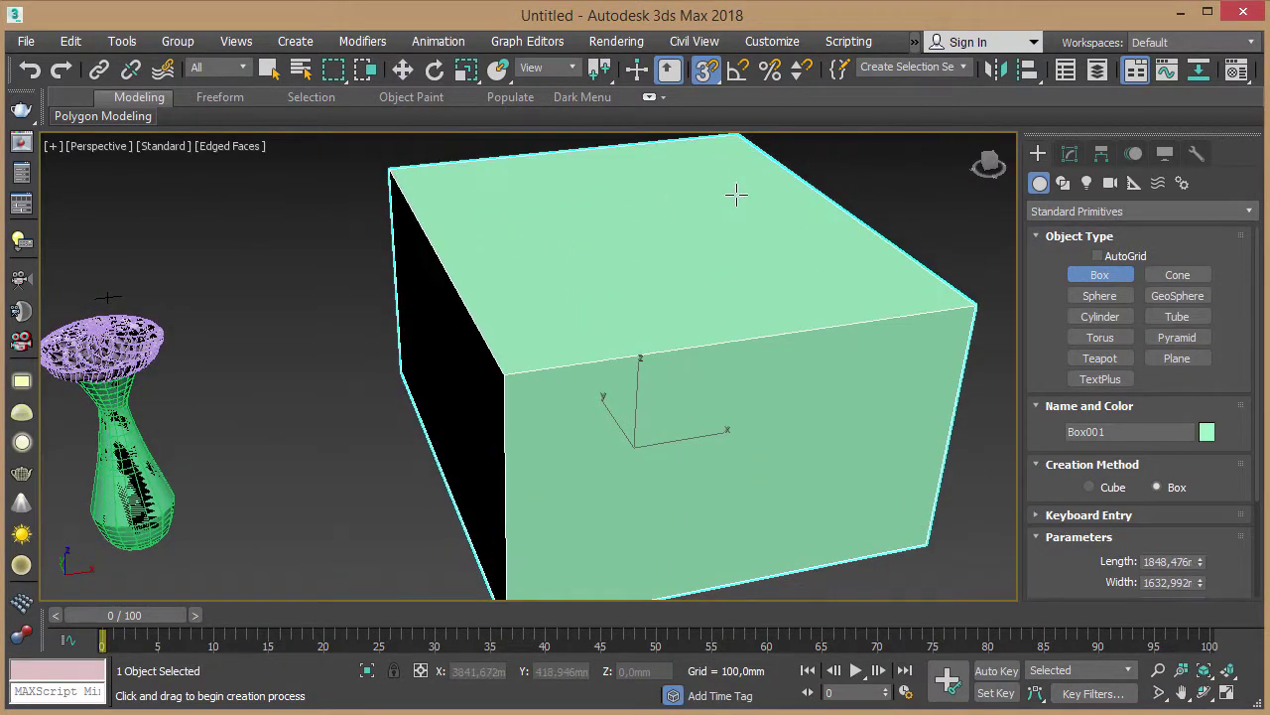
{"action": "left_click", "coordinate": [734, 171]}
{"action": "middle_click_drag", "start_coordinate": [837, 391], "coordinate": [843, 354]}
{"action": "right_click", "coordinate": [758, 318]}
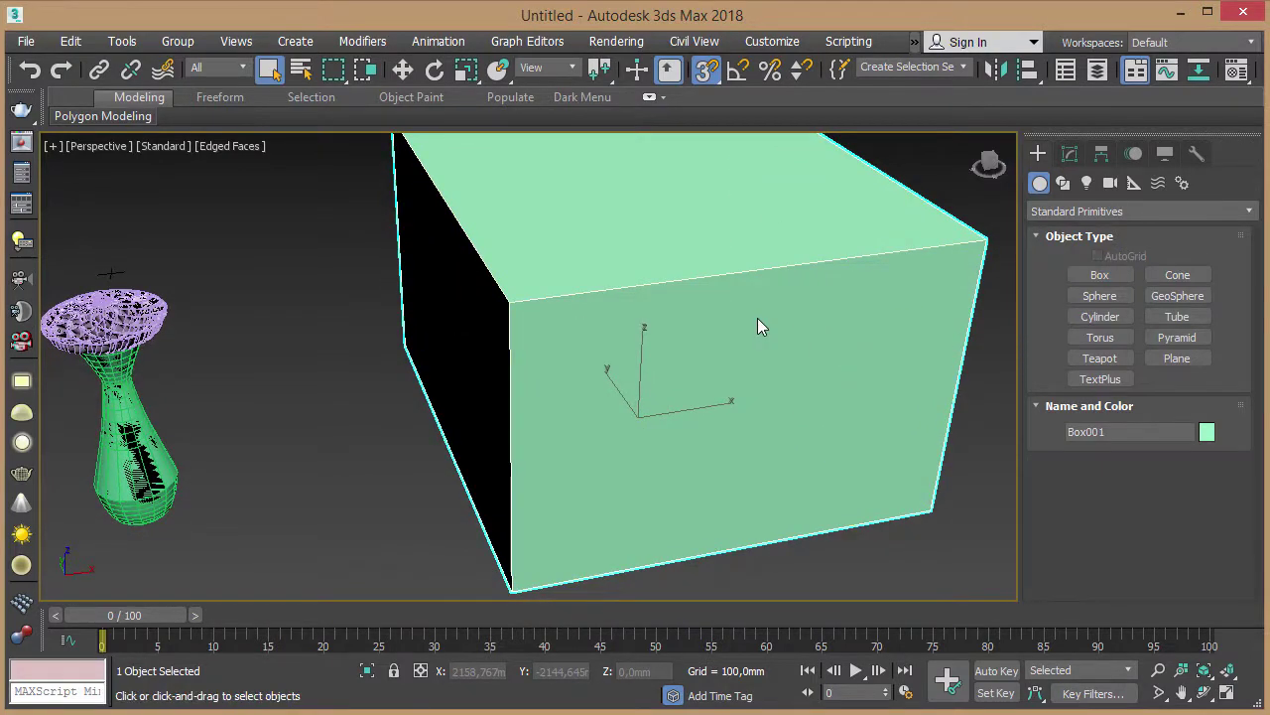
{"action": "right_click", "coordinate": [778, 318]}
{"action": "mouse_move", "coordinate": [815, 518]}
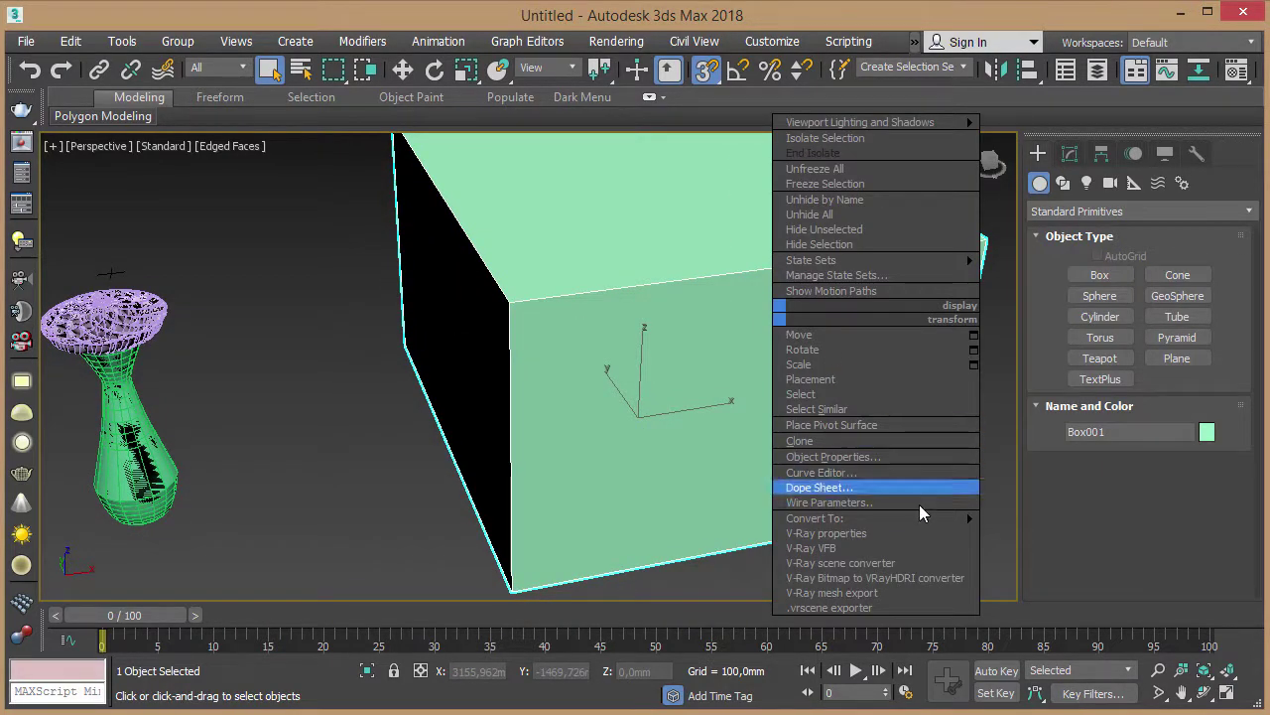
Step: Convert the box to an editable poly and delete its front and top faces
{"action": "left_click", "coordinate": [1004, 533]}
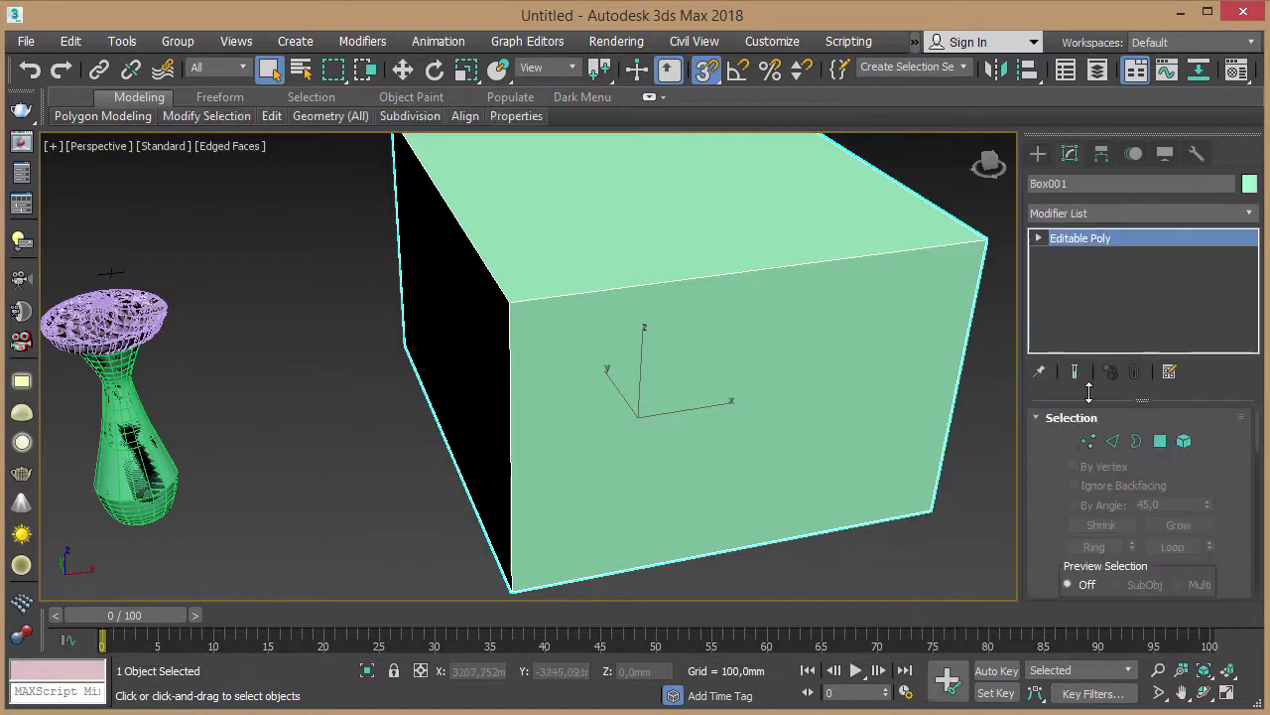
{"action": "left_click", "coordinate": [1161, 447]}
{"action": "left_click", "coordinate": [749, 367]}
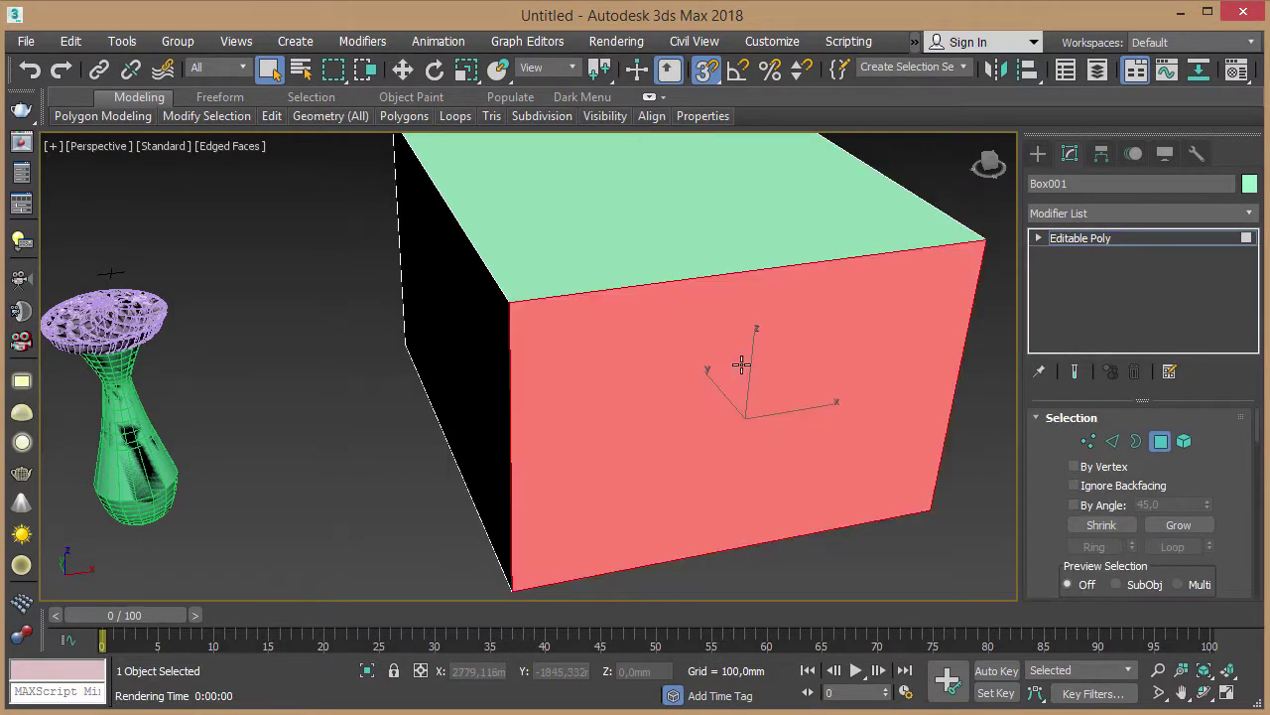
{"action": "key", "text": "Delete"}
{"action": "left_click", "coordinate": [570, 241]}
{"action": "key", "text": "Delete"}
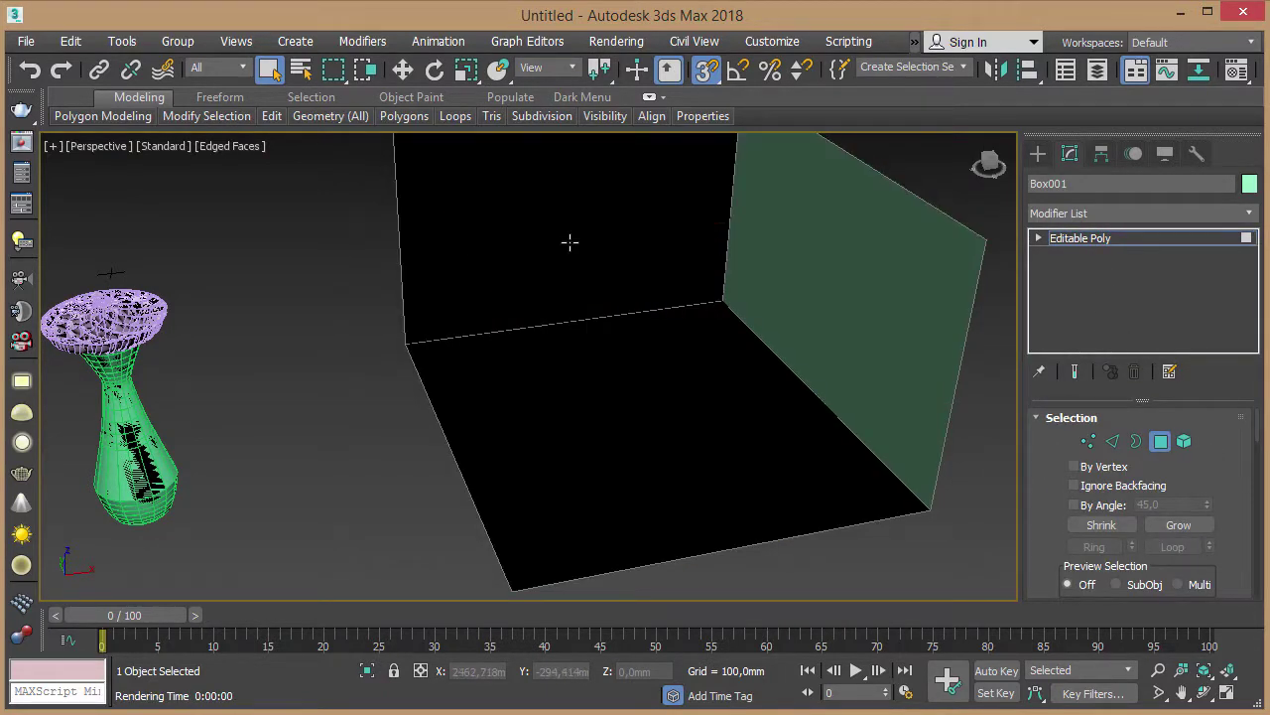
{"action": "middle_click_drag", "start_coordinate": [689, 287], "coordinate": [669, 289]}
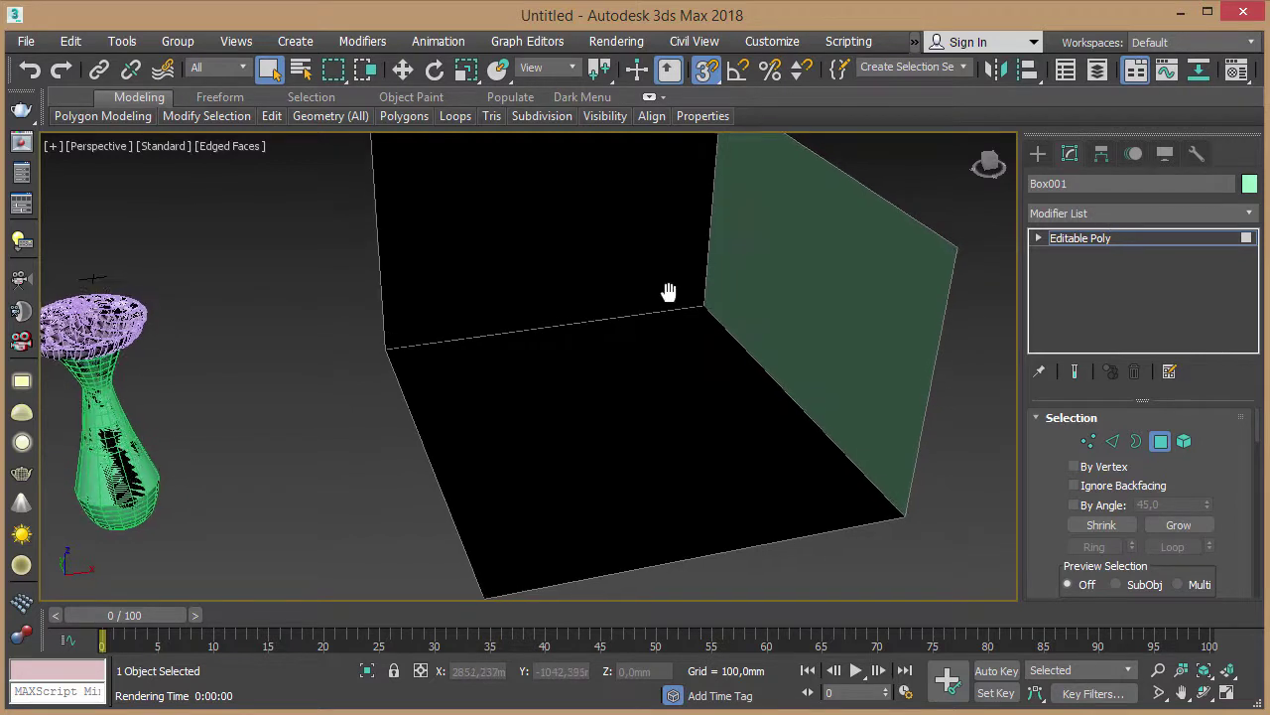
Step: Add a Shell modifier with 2mm outer amount, then select the vase parts
{"action": "left_click", "coordinate": [1249, 217]}
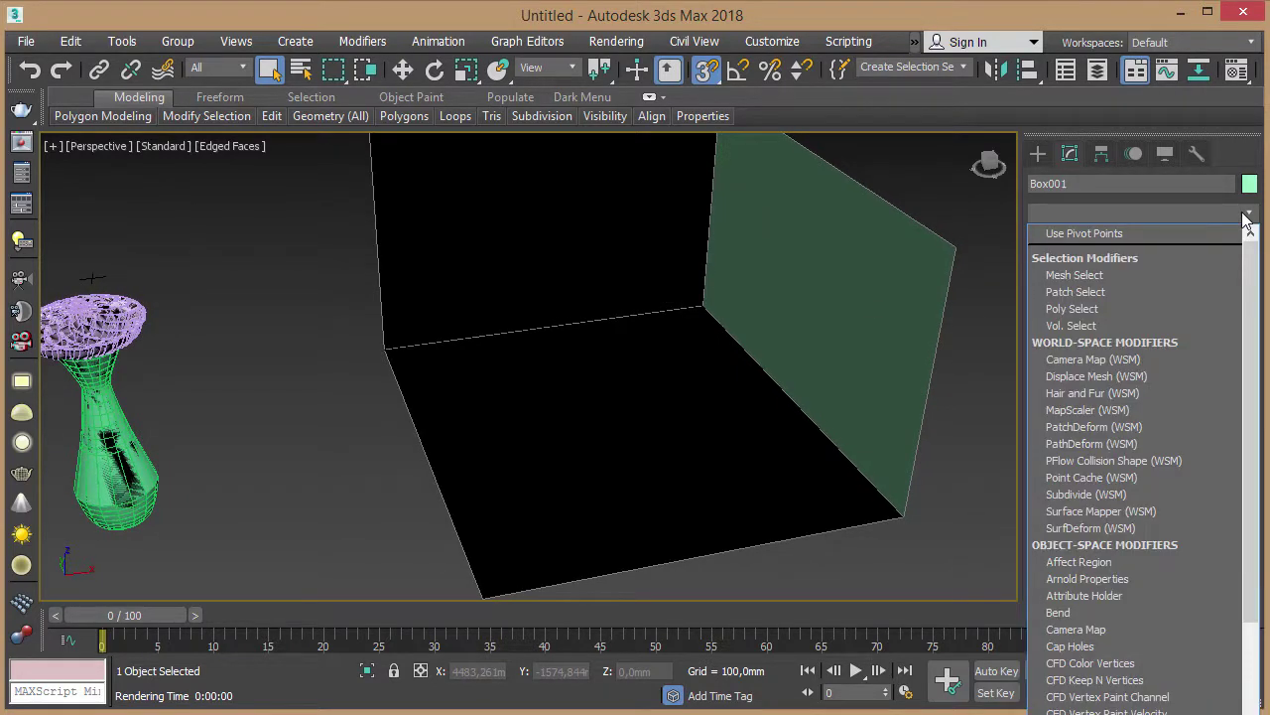
{"action": "type", "text": "sh"}
{"action": "key", "text": "Return"}
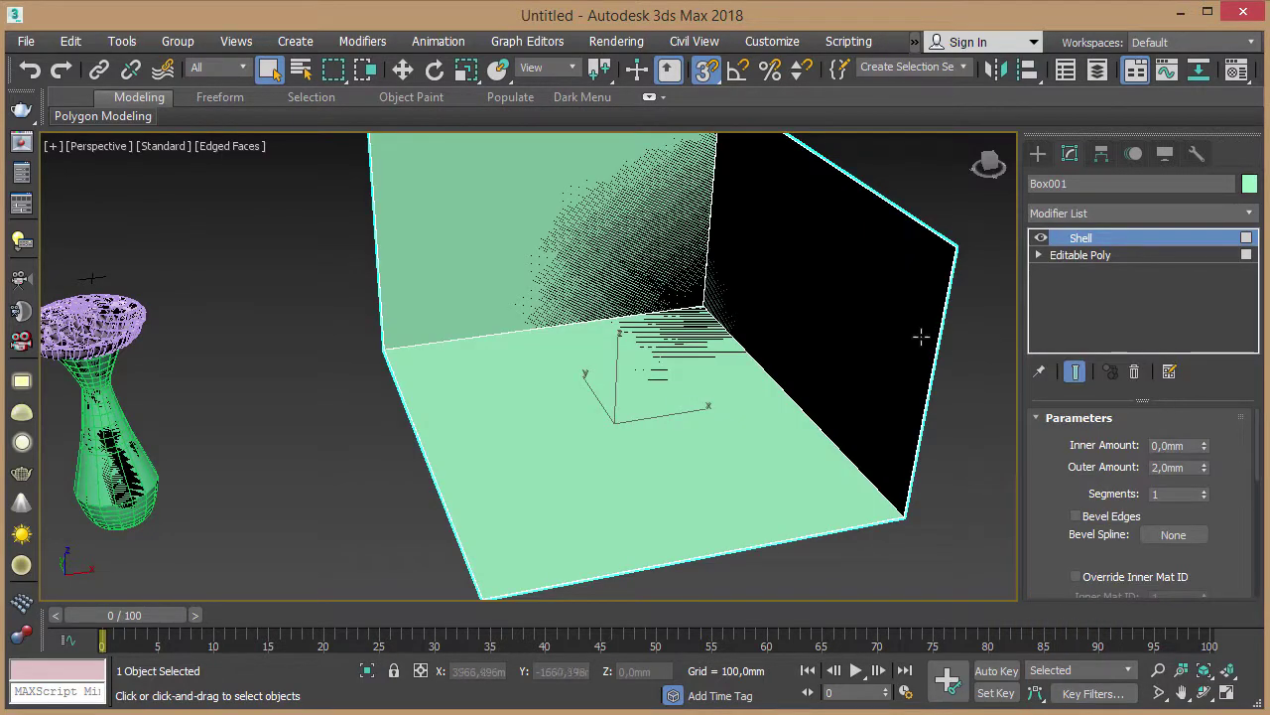
{"action": "mouse_move", "coordinate": [722, 294]}
{"action": "middle_mouse_down"}
{"action": "mouse_move", "coordinate": [688, 328]}
{"action": "mouse_move", "coordinate": [641, 327]}
{"action": "mouse_move", "coordinate": [663, 306]}
{"action": "middle_mouse_up"}
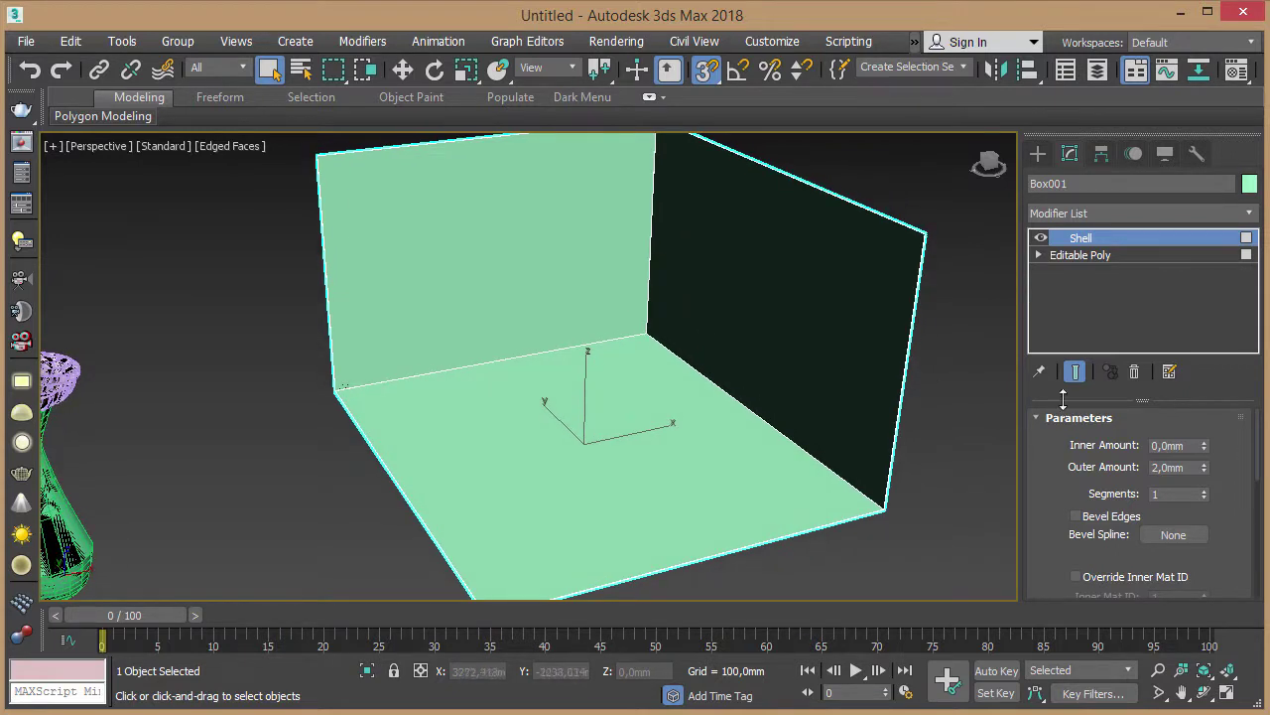
{"action": "double_click", "coordinate": [1161, 468]}
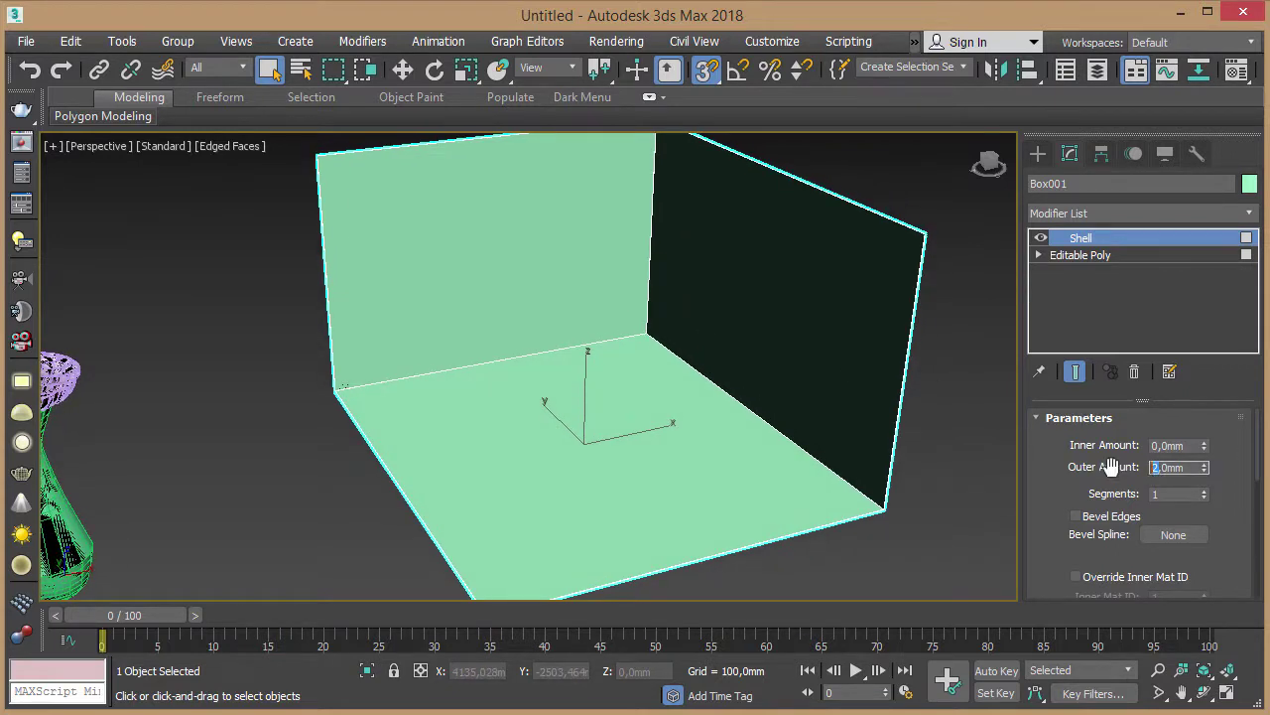
{"action": "middle_click_drag", "start_coordinate": [562, 373], "coordinate": [584, 353]}
{"action": "scroll", "coordinate": [581, 354], "scroll_direction": "down", "scroll_amount": 3}
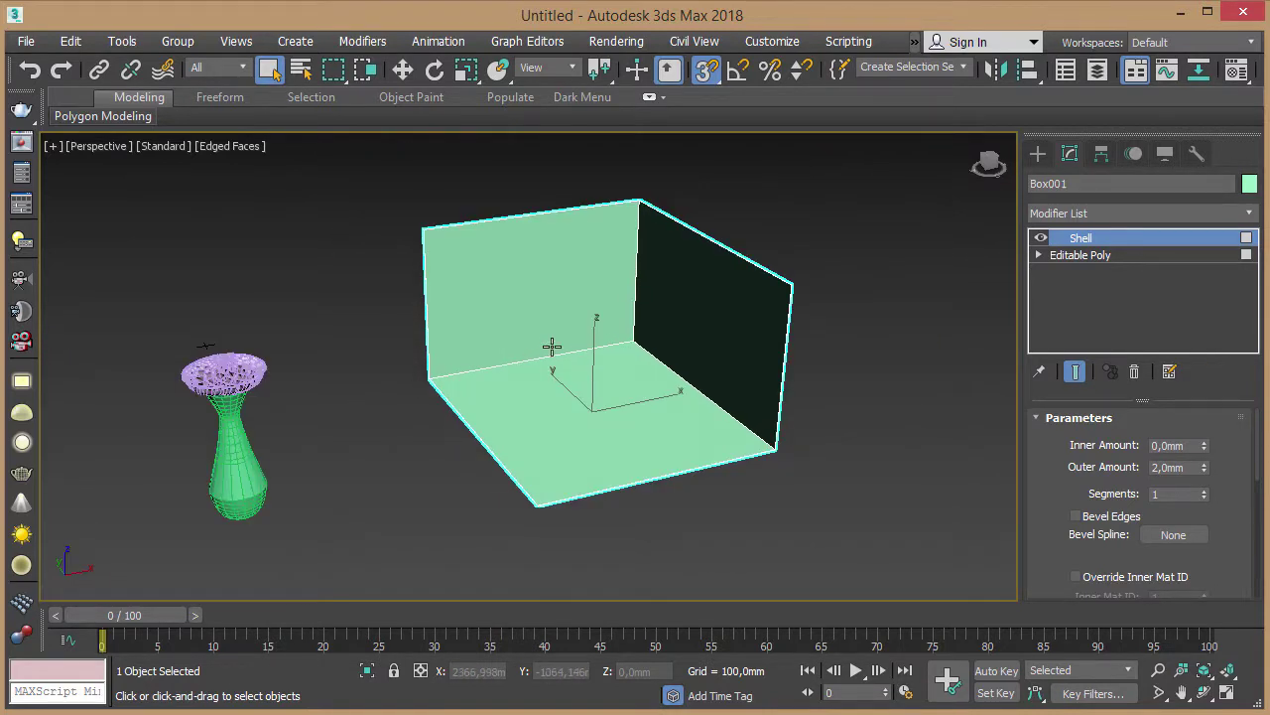
{"action": "left_click_drag", "start_coordinate": [142, 325], "coordinate": [339, 553]}
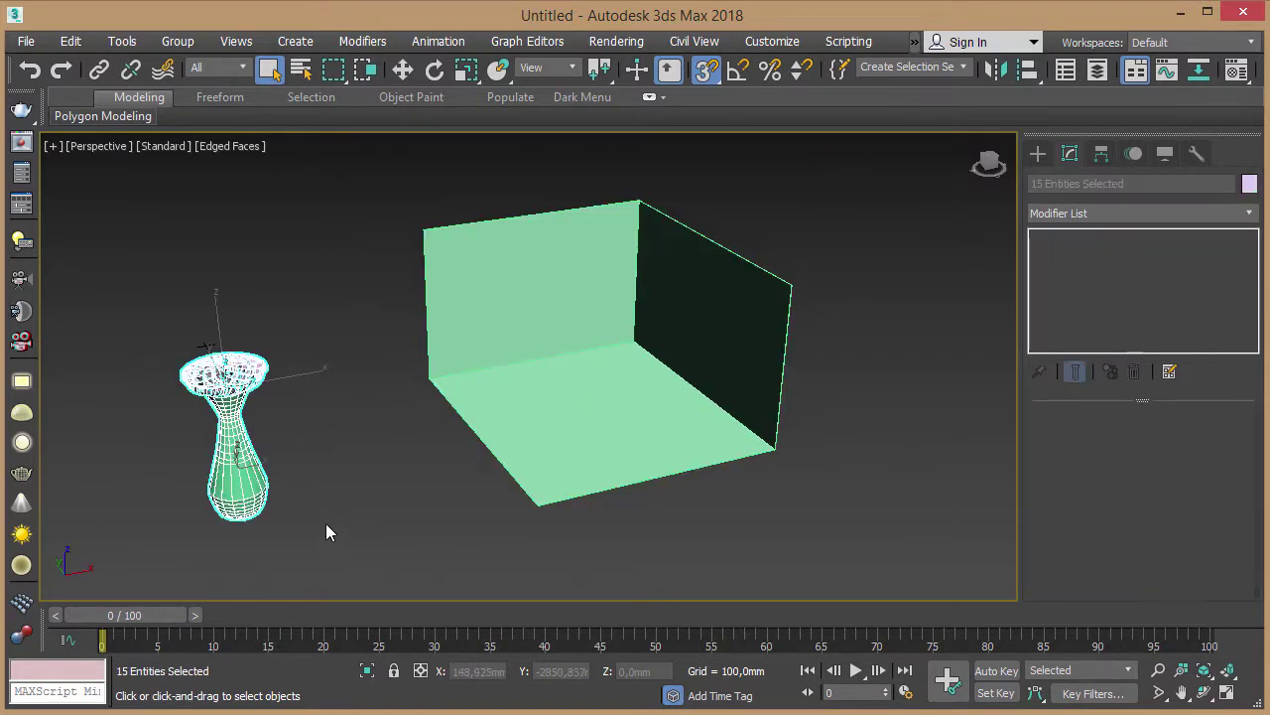
Step: Group the selected vase and flowers under the name 'vaza'
{"action": "left_click", "coordinate": [282, 44]}
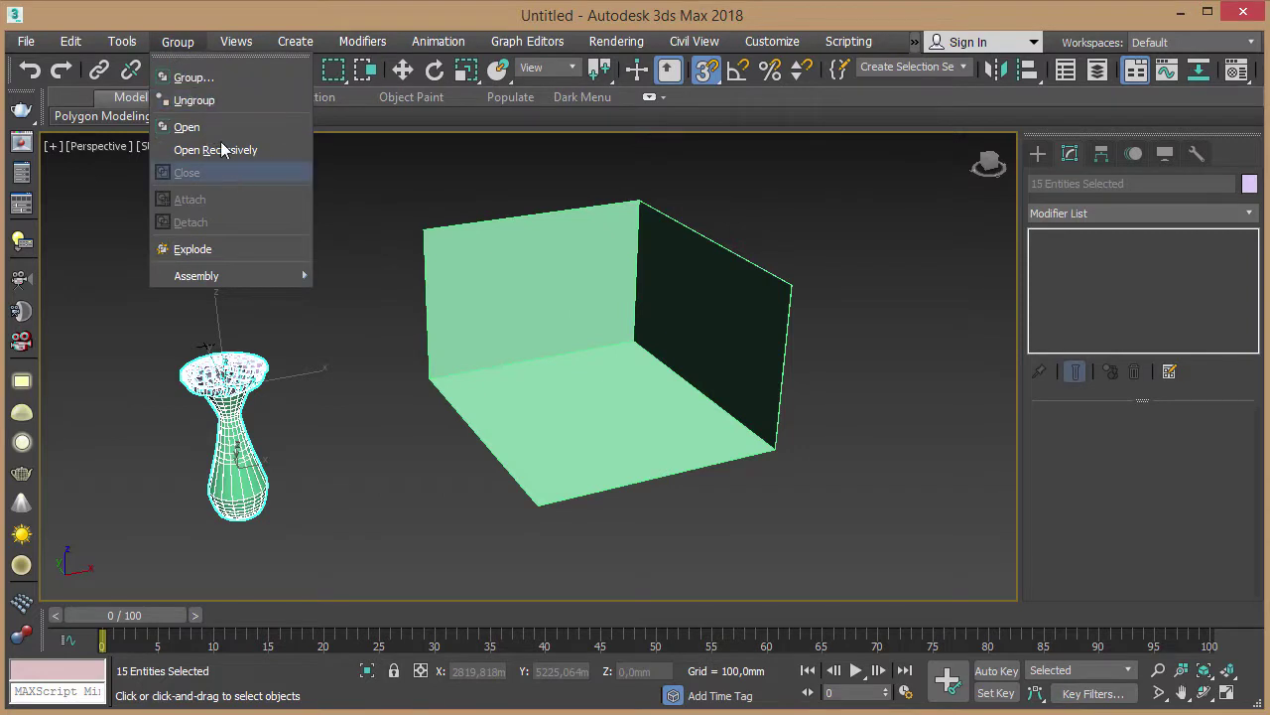
{"action": "left_click", "coordinate": [193, 77]}
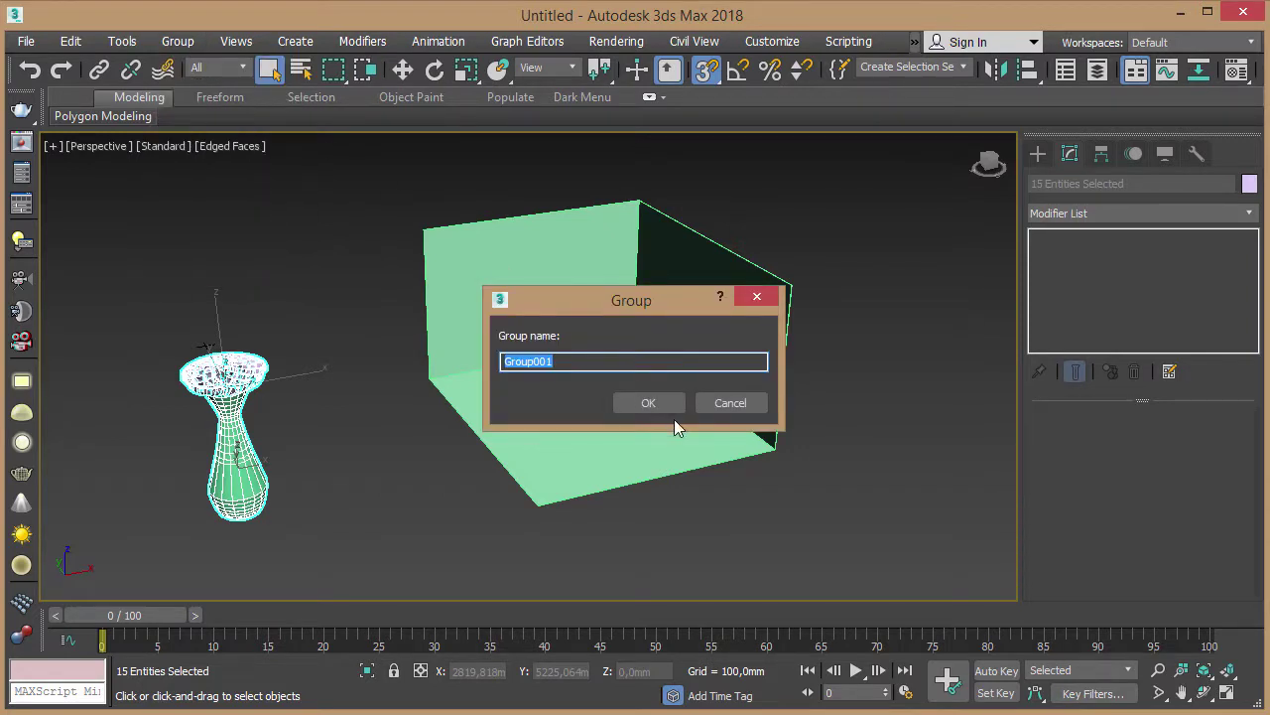
{"action": "type", "text": "vaza"}
{"action": "key", "text": "Return"}
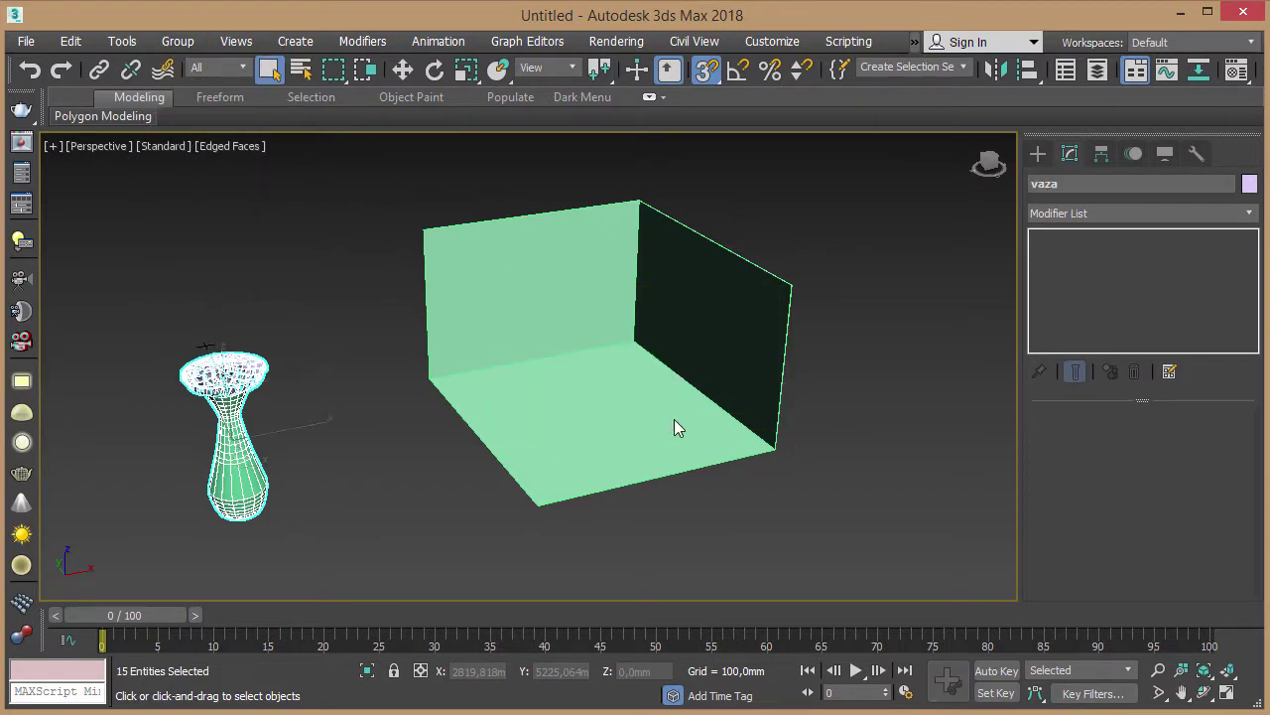
Step: Align the vaza group to Box001 so it sits in the corner backdrop
{"action": "key", "text": "alt+a"}
{"action": "left_click", "coordinate": [601, 427]}
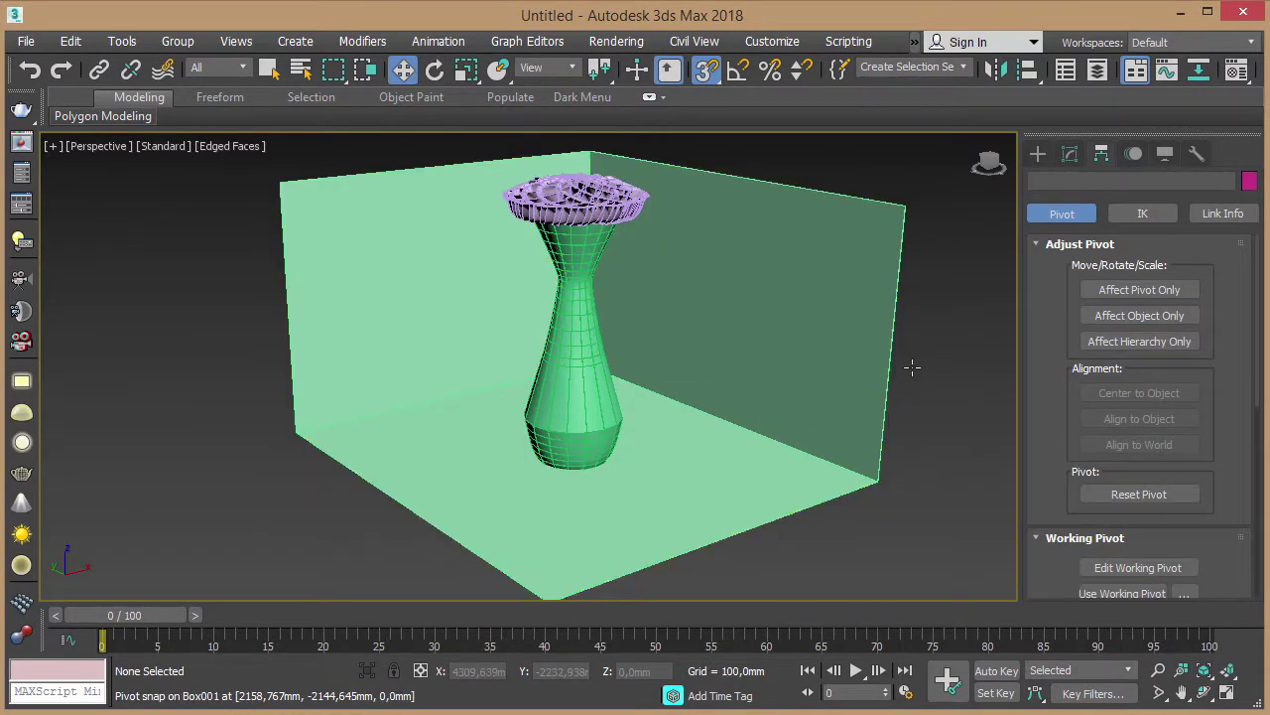
{"action": "middle_click_drag", "start_coordinate": [912, 367], "coordinate": [918, 367]}
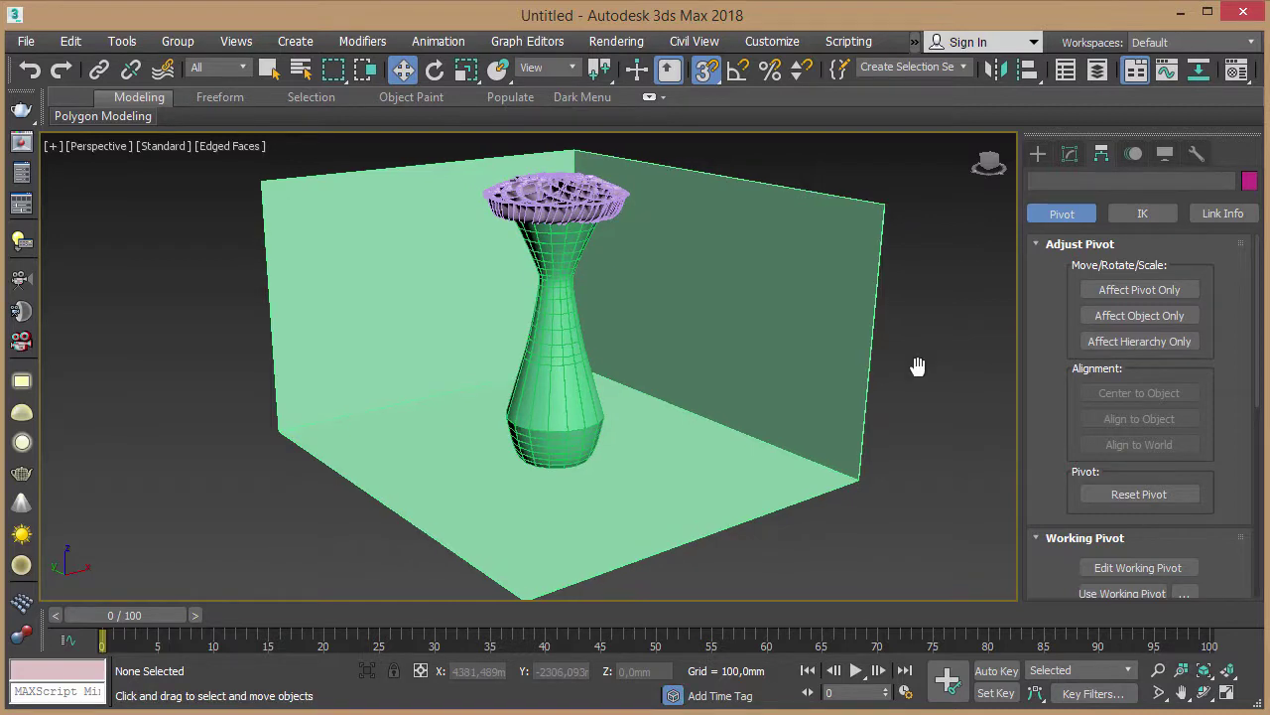